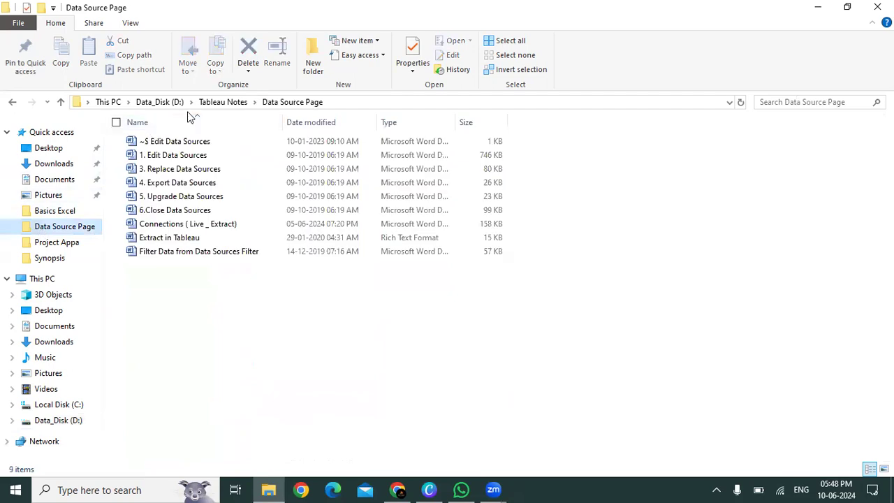
Step: Open the Global Superstore workbook from the nested Data Sources folder inside Tableau Notes
left_click(216, 104)
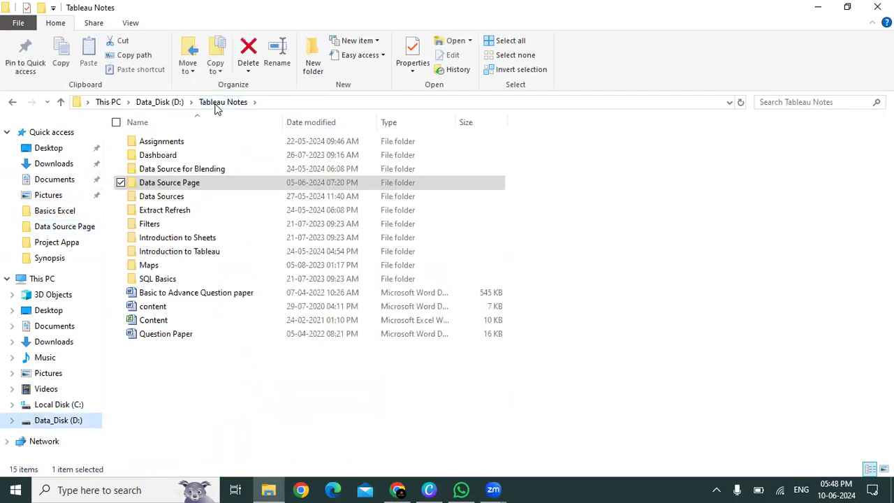
left_click(176, 199)
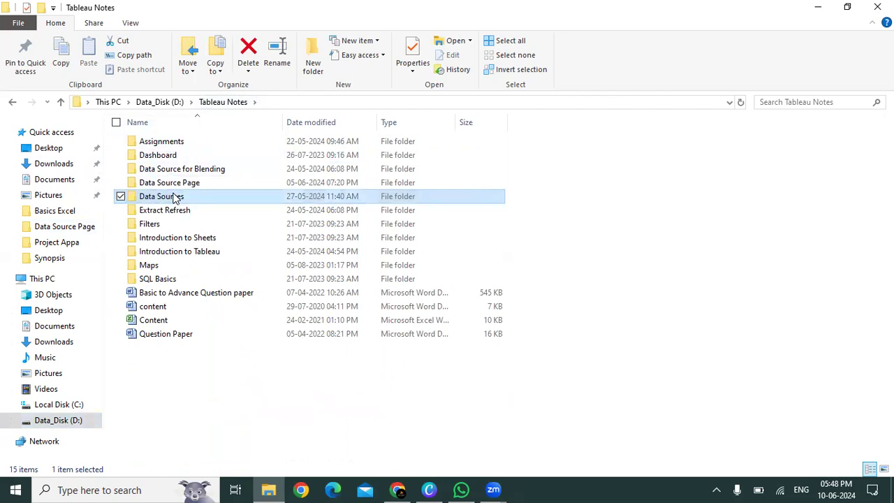
double_click(176, 199)
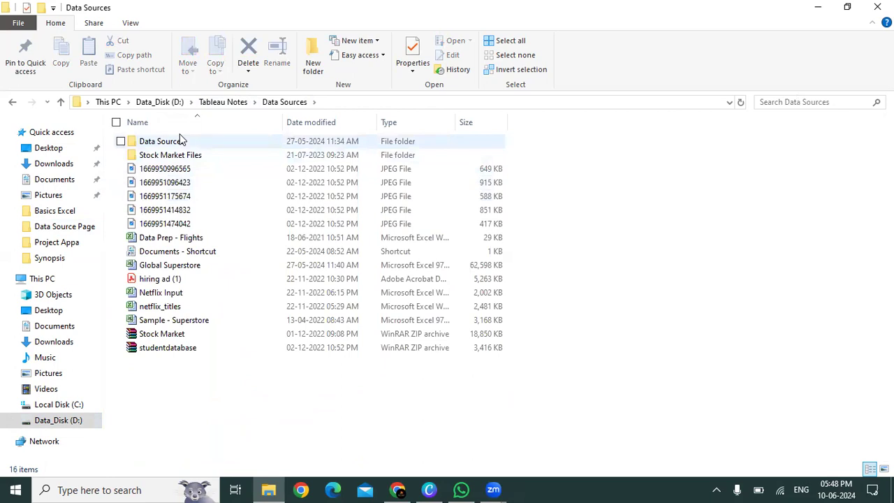
double_click(177, 143)
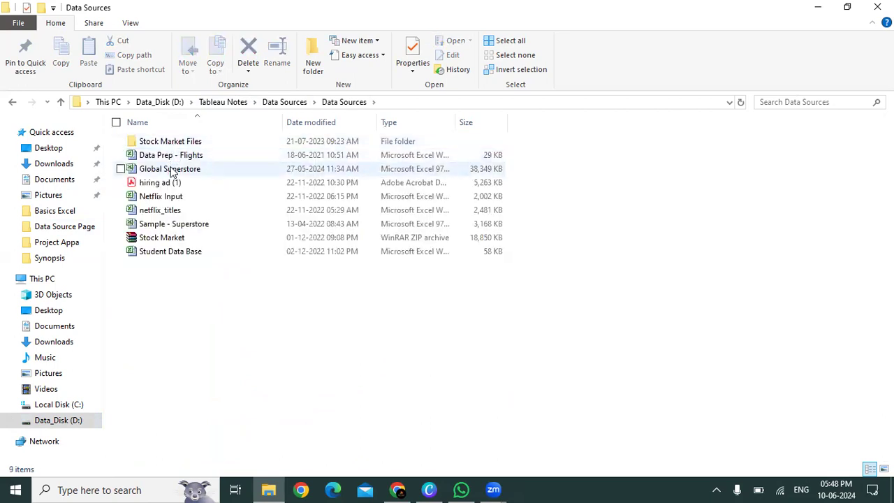
double_click(173, 171)
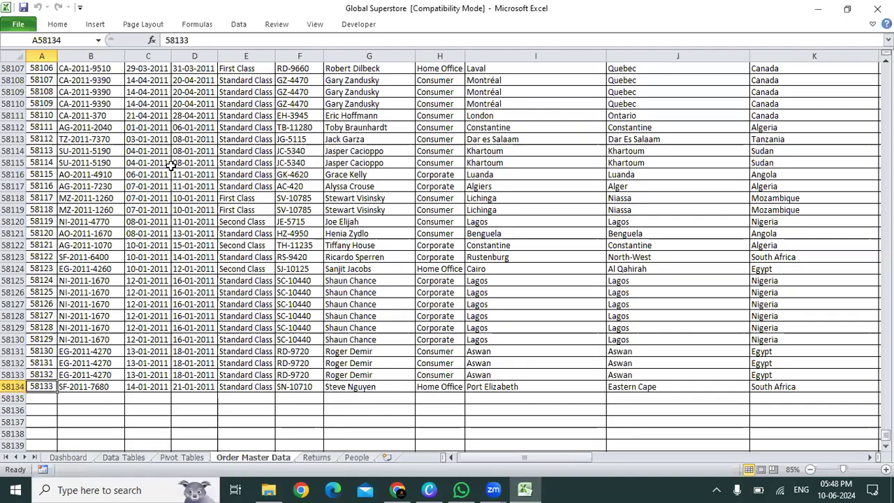
Step: Copy the whole table from the Order Master Data sheet and paste it into a new blank workbook
key("ctrl+Page_Down")
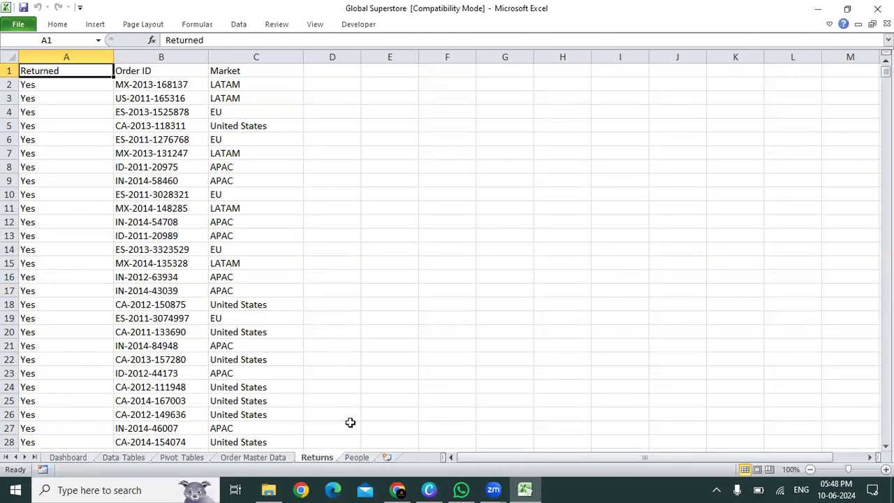
key("alt+Tab")
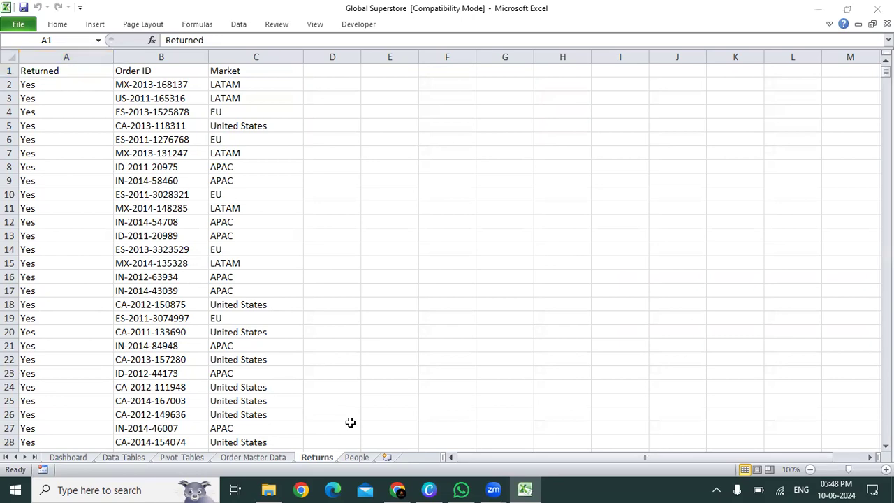
left_click(247, 458)
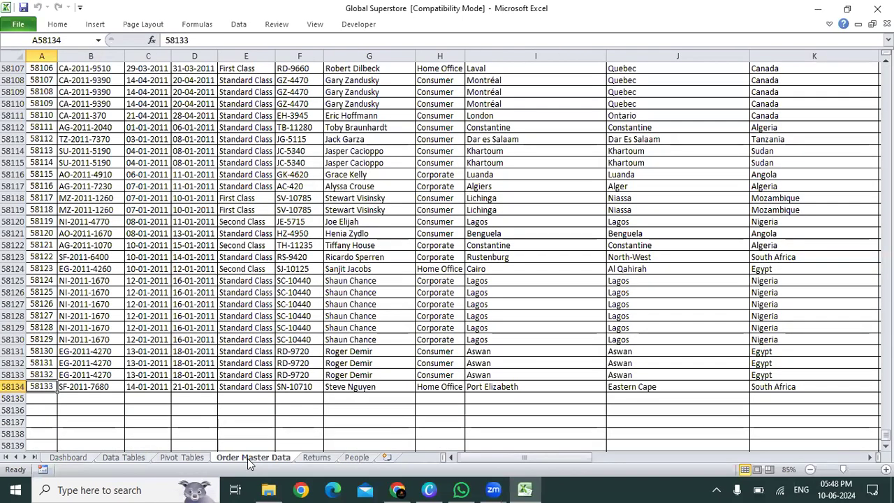
key("ctrl+Up")
key("ctrl+shift+Right")
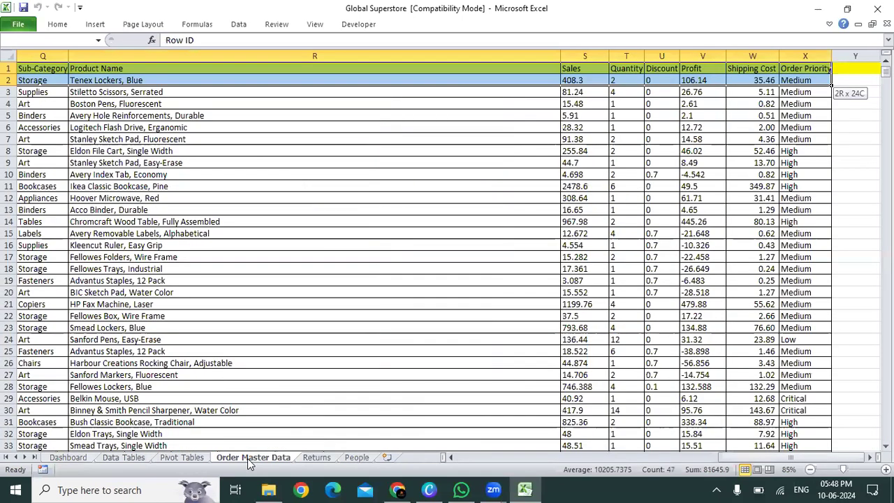
key("ctrl+shift+Down")
key("ctrl+c")
key("ctrl+n")
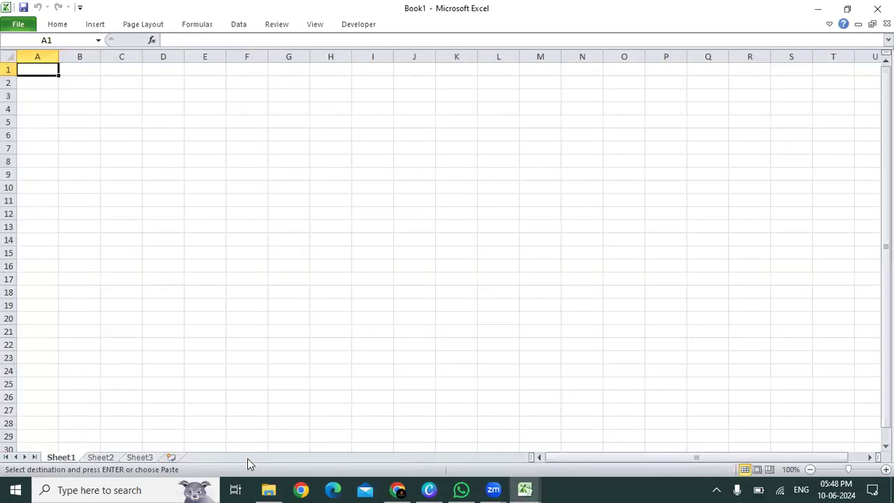
key("ctrl+v")
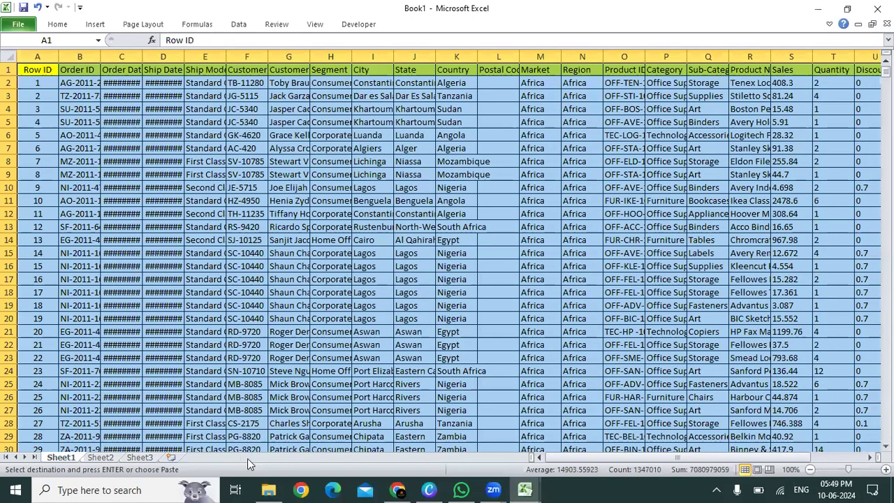
Step: Autofit the column widths of the pasted order table
key("alt+h")
key("o")
key("i")
key("ctrl+Home")
key("ctrl+Down")
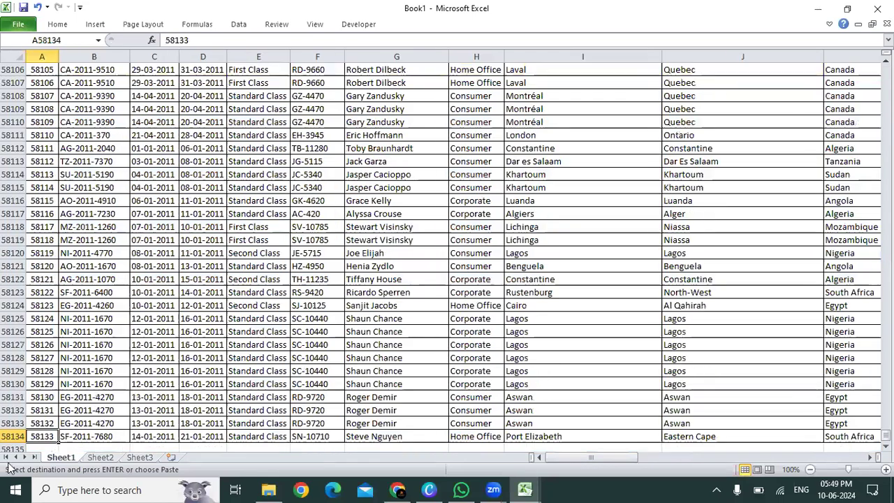
Step: Rename Sheet1, which holds the pasted order table, as Data
double_click(60, 457)
type("DA")
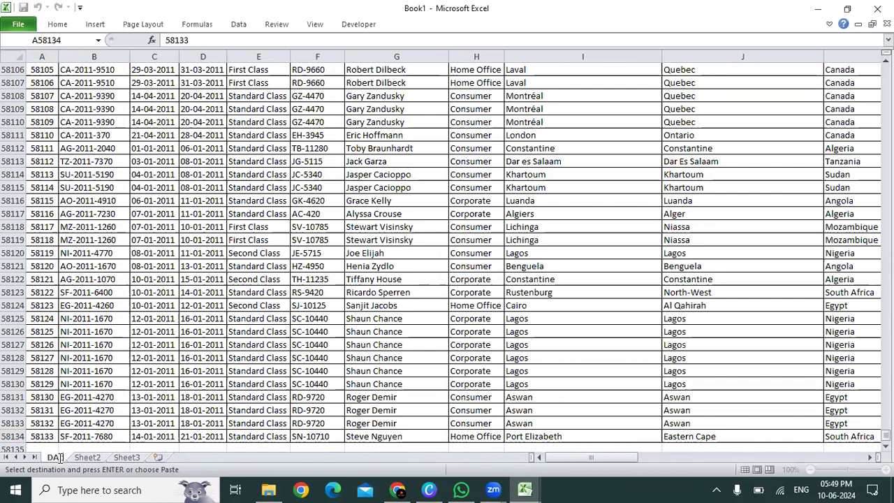
key("BackSpace")
type("ata")
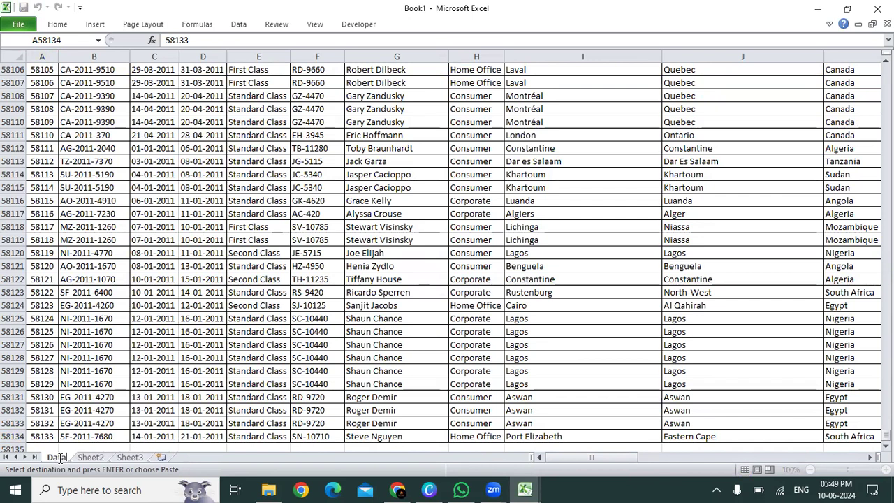
left_click(189, 292)
Step: Examine the extent of the pasted order table, from the header row to the last record and column
key("ctrl+Home")
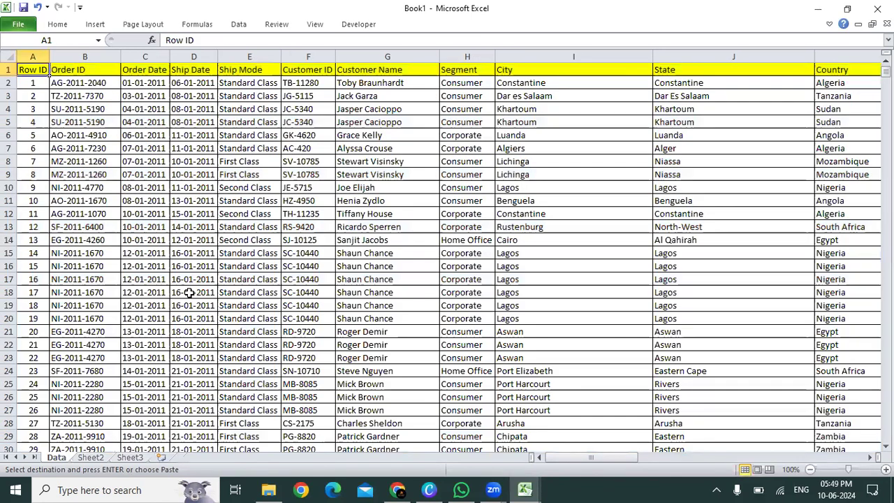
key("ctrl+shift+Right")
key("ctrl+shift+Down")
key("ctrl+Home")
key("ctrl+Down")
key("ctrl+Down")
key("ctrl+Up")
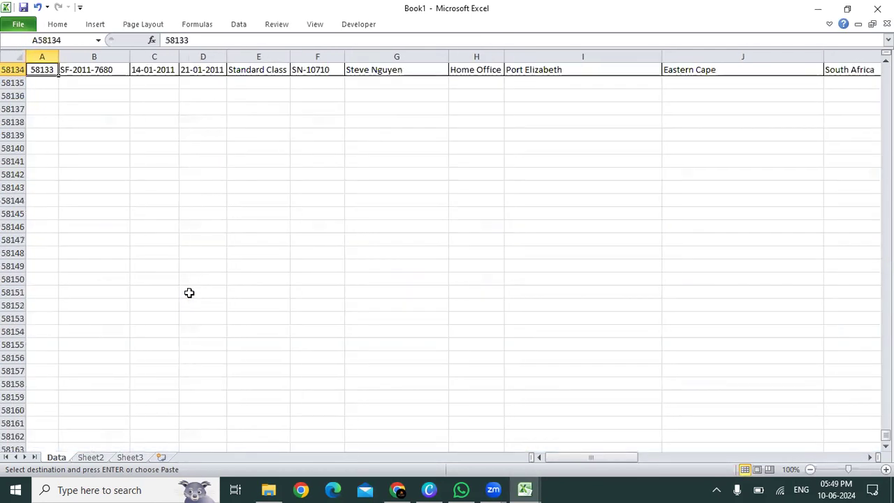
key("ctrl+Home")
key("ctrl+shift+Right")
key("ctrl+shift+Down")
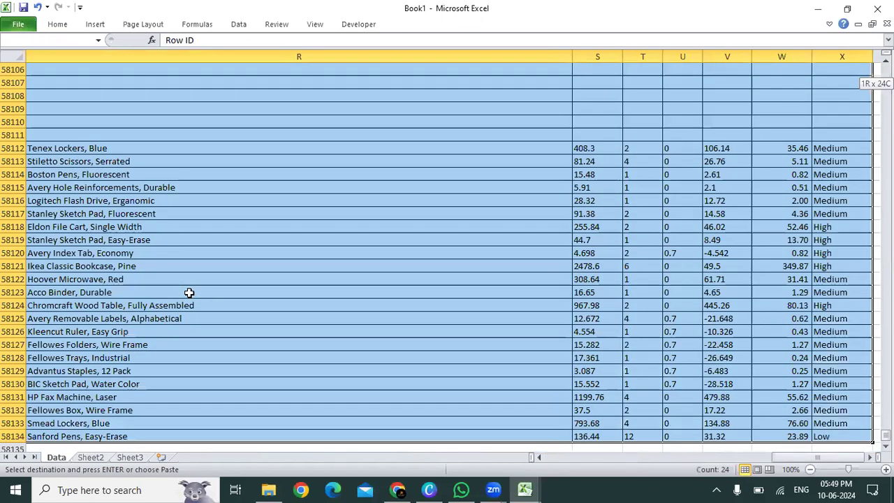
key("ctrl+Home")
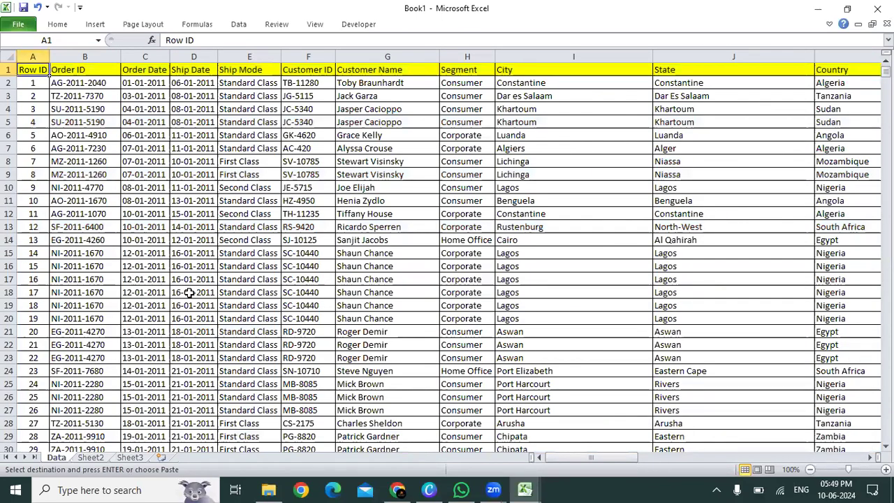
Step: Turn on filters for the order table's header row and look through the Order Date filter options
key("ctrl+shift+l")
key("Right")
Step: Check the filtered header cells, the full data range and the empty rows below the last record
key("Right")
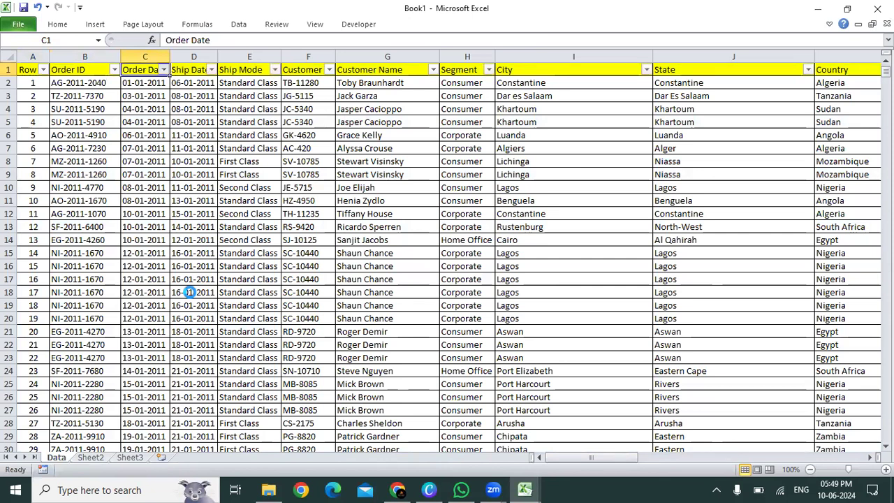
key("alt+Down")
key("Down")
key("Down")
key("Down")
key("Down")
key("Down")
key("Down")
key("Down")
key("Down")
key("Down")
key("Down")
key("Escape")
key("Escape")
key("Right")
key("Right")
key("Right")
key("Right")
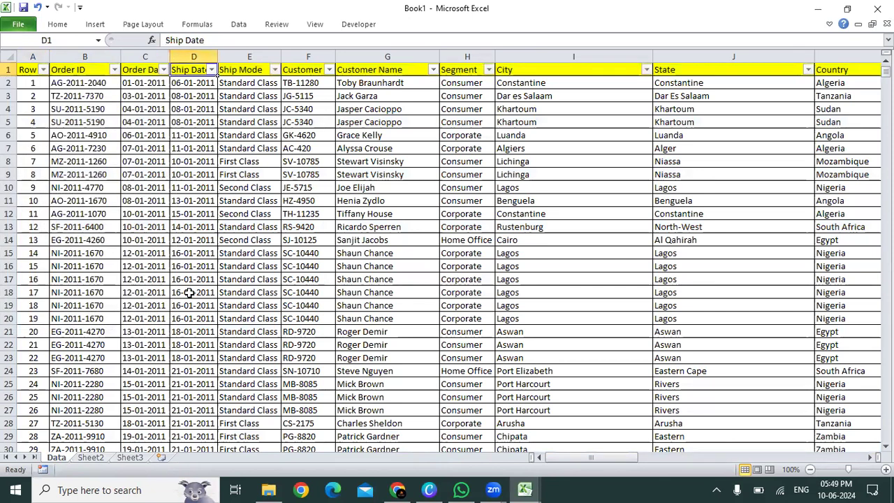
key("Right")
key("Right")
key("Home")
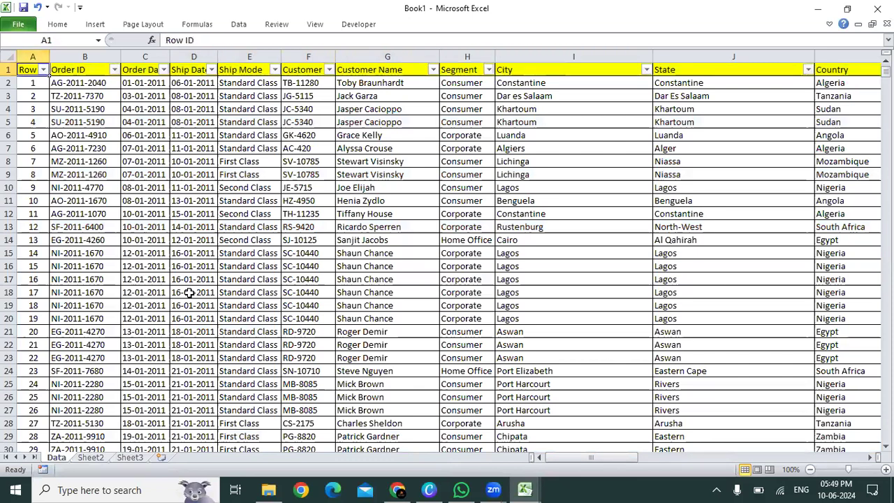
key("ctrl+shift+Right")
key("ctrl+shift+Down")
key("ctrl+Home")
key("ctrl+shift+End")
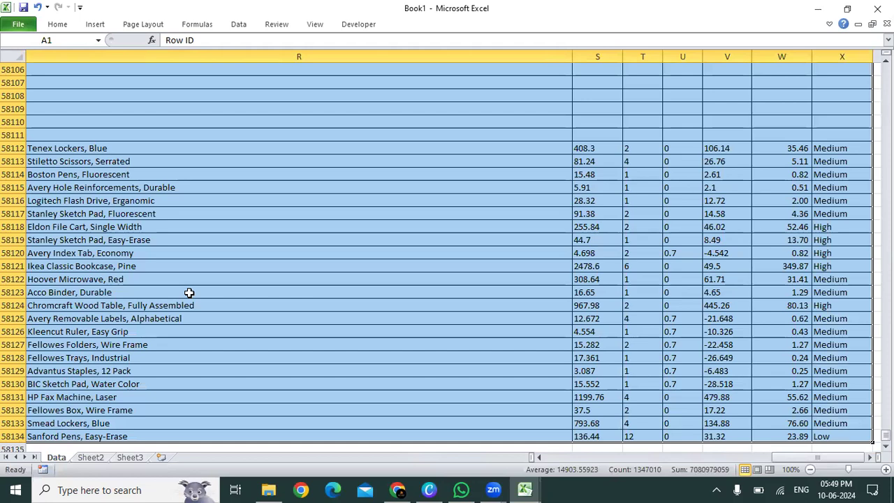
key("Down")
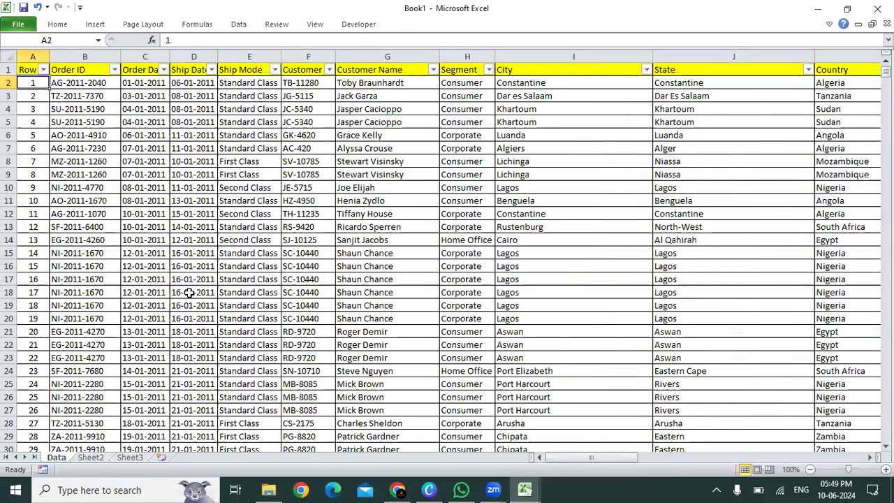
key("ctrl+Down")
key("Down")
key("shift+Down")
key("shift+Down")
key("shift+Down")
key("shift+Down")
key("shift+Down")
key("shift+Down")
key("shift+Down")
key("shift+Down")
key("shift+Down")
key("shift+Down")
key("shift+Down")
key("shift+Down")
key("shift+Down")
key("shift+Down")
key("shift+Down")
key("shift+Down")
key("shift+Down")
key("shift+Down")
key("shift+Down")
key("shift+Down")
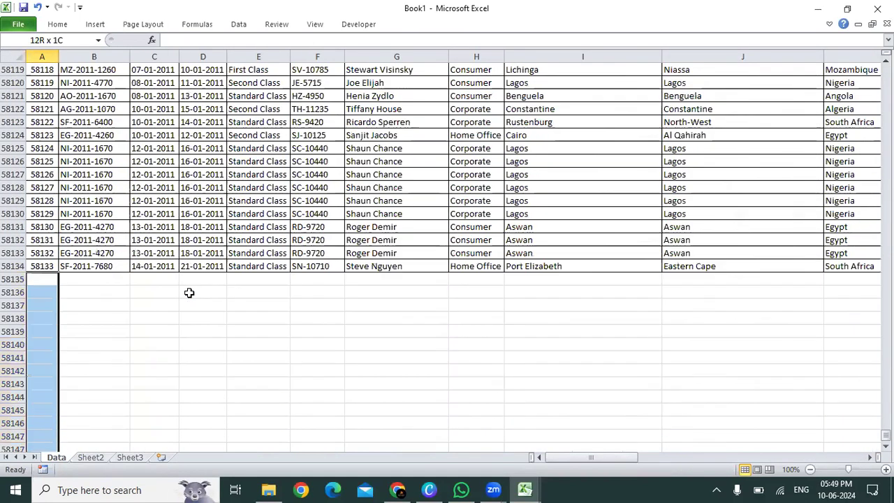
key("ctrl+Up")
key("ctrl+Up")
key("ctrl+shift+l")
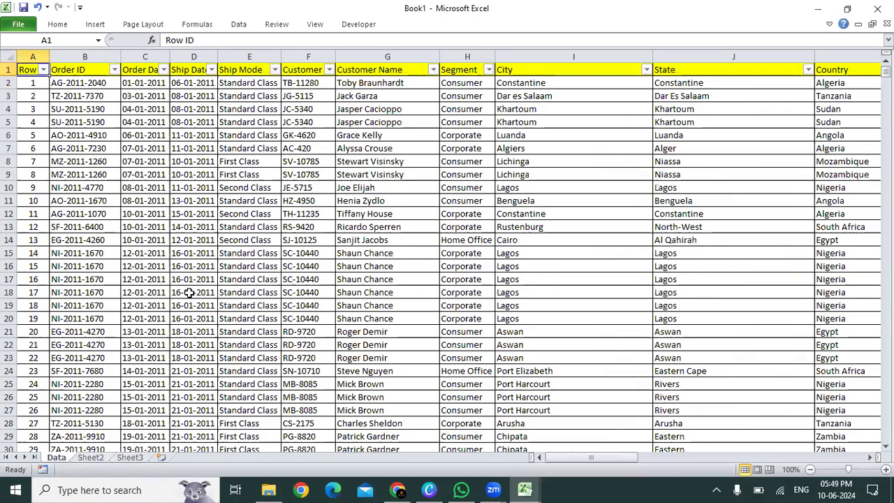
Step: Move Sheet2 and Sheet3 ahead of the Data sheet, with Sheet3 first, and rename Sheet2 as Connectivity
left_click_drag(96, 461, 53, 458)
left_click_drag(130, 458, 56, 462)
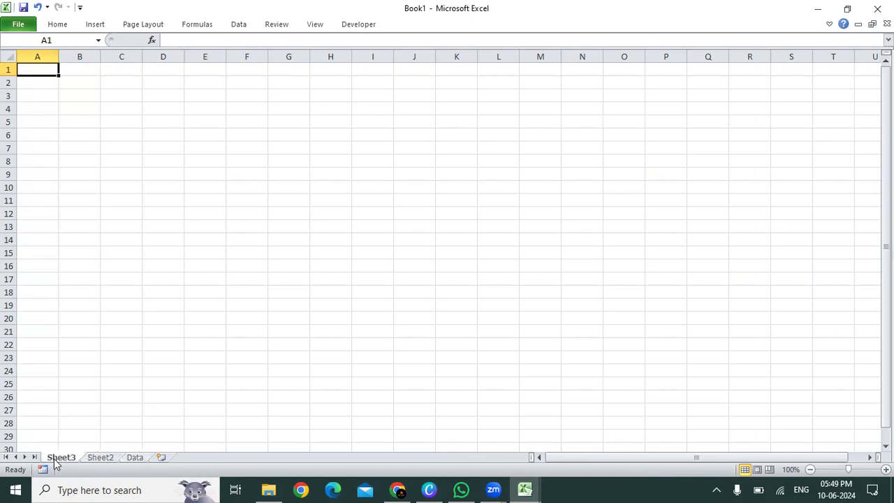
double_click(104, 461)
type("donnectivity")
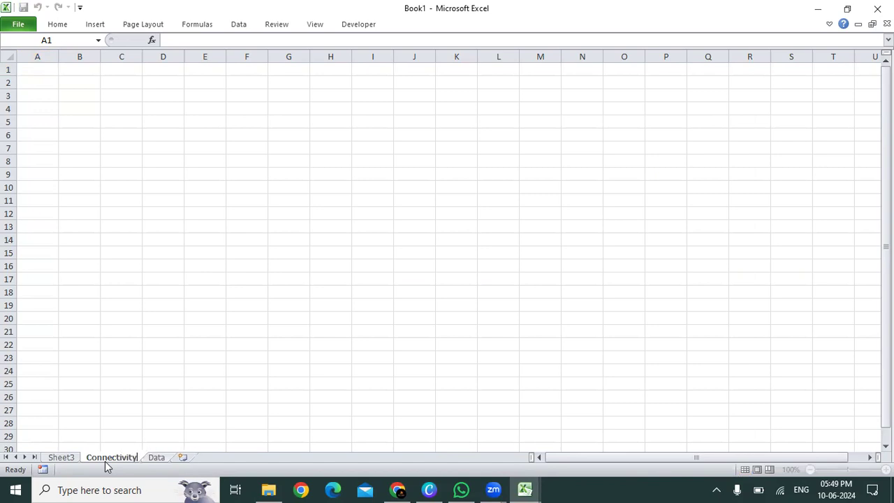
Step: Review the Data and Connectivity sheets in turn
left_click(156, 458)
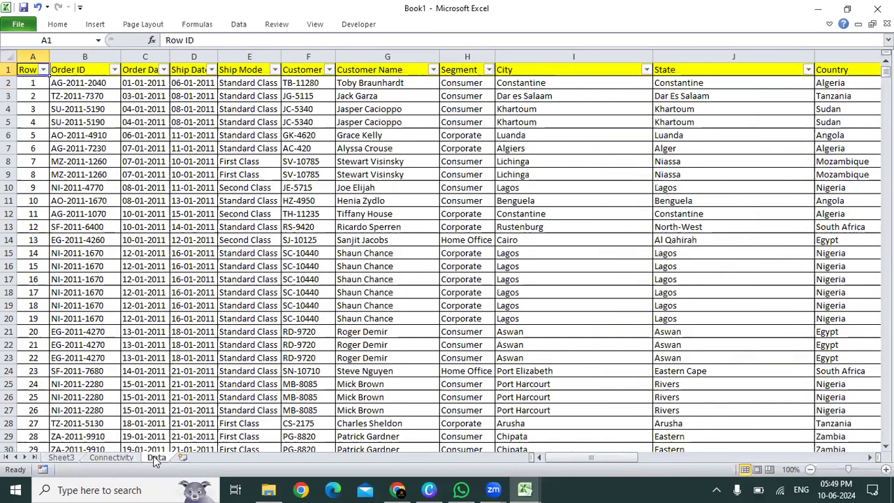
left_click(111, 458)
left_click(108, 125)
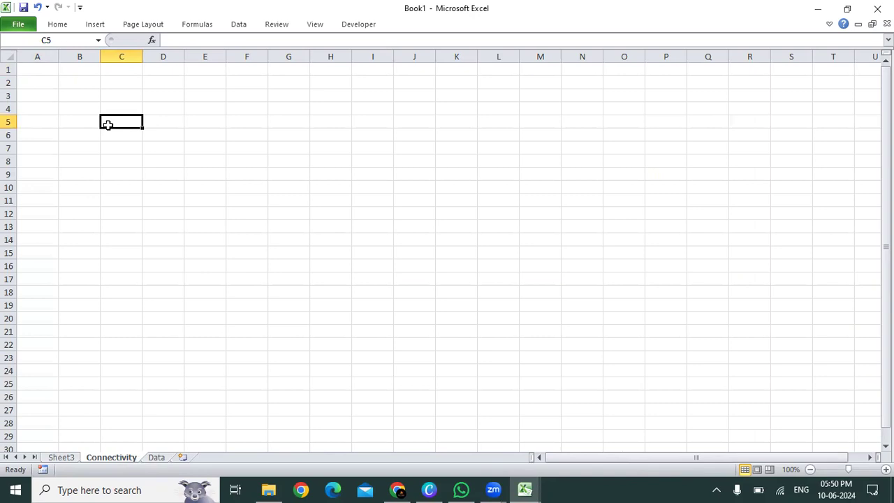
left_click(91, 151)
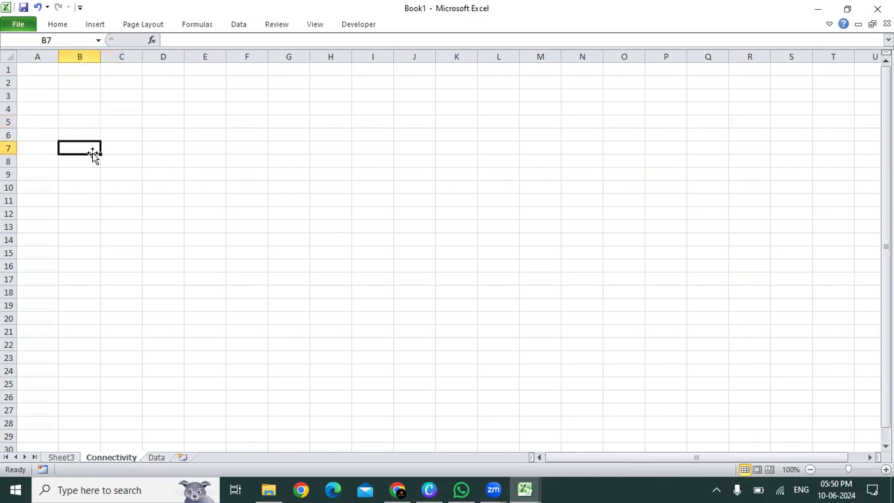
left_click(156, 458)
left_click(178, 132)
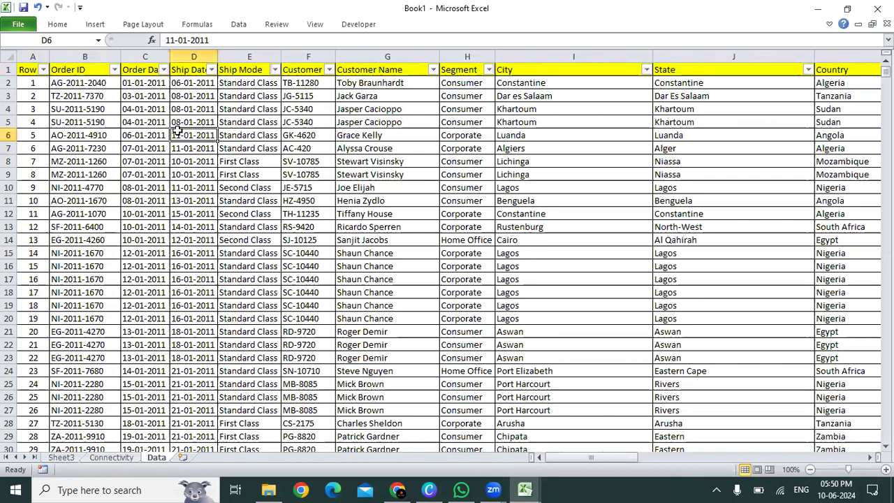
left_click(142, 264)
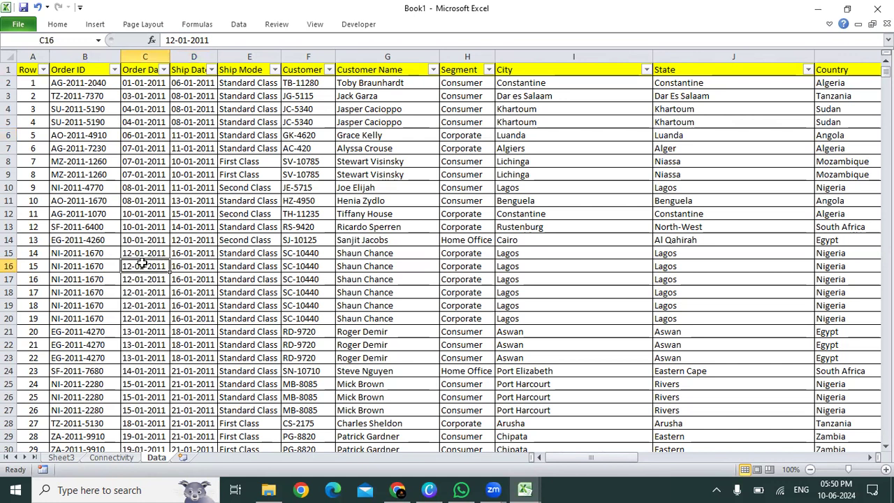
Step: Rename Sheet3, the first sheet of the workbook, as Dashboard
left_click(112, 457)
left_click(62, 458)
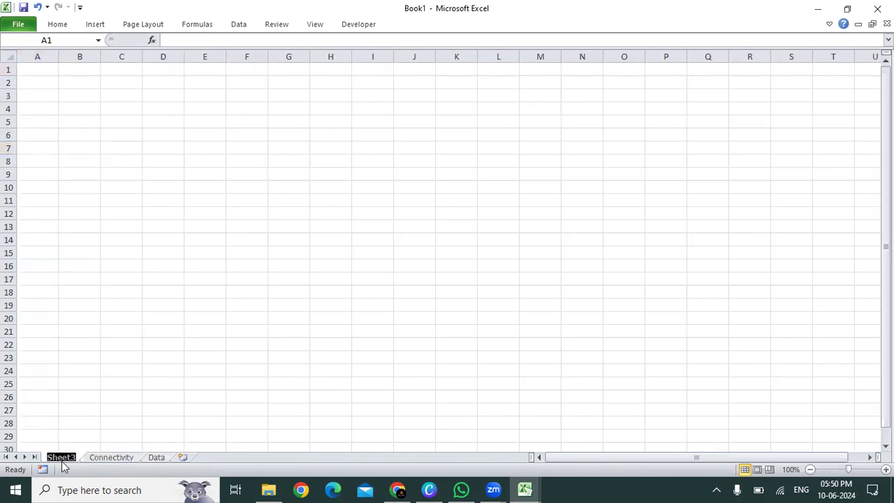
type("Dashboard")
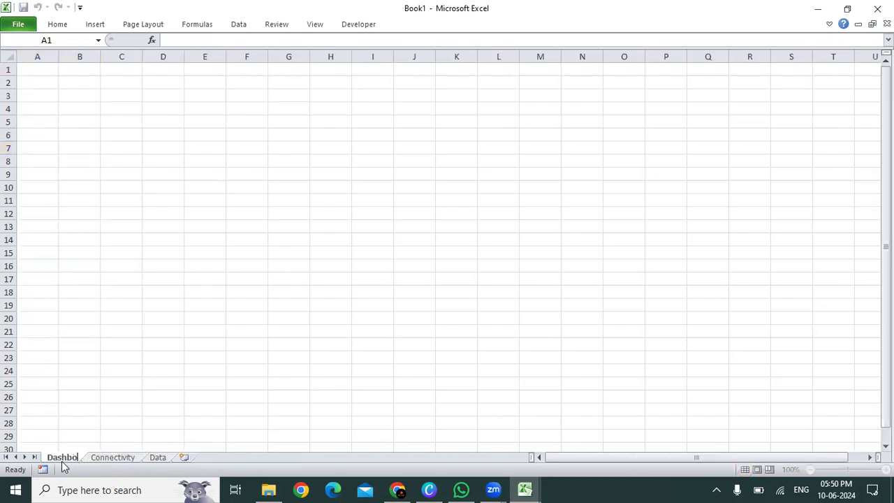
left_click(140, 376)
key("ctrl+Up")
key("Home")
key("shift+Right")
key("shift+Down")
key("shift+Right")
key("shift+Right")
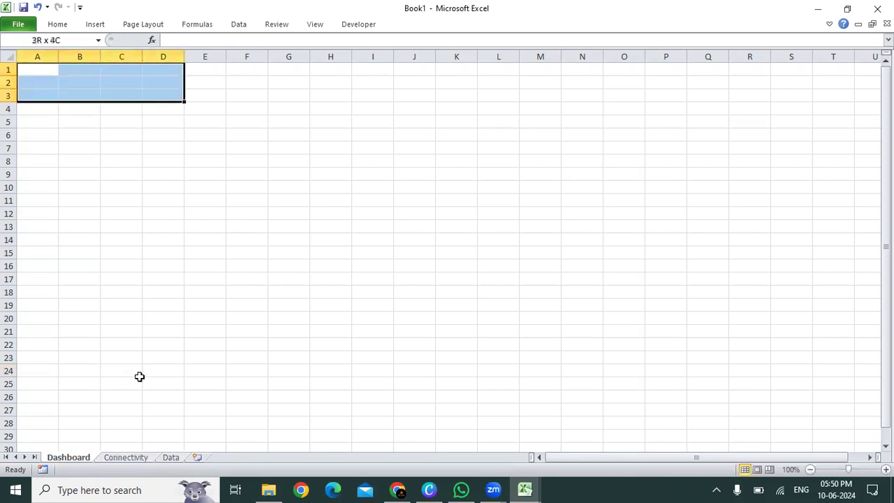
key("shift+Right")
key("shift+Right")
key("shift+Right")
key("shift+Right")
key("shift+Right")
key("shift+Right")
key("shift+Right")
key("shift+Right")
key("shift+Down")
key("shift+Down")
key("shift+Down")
key("shift+Down")
key("shift+Down")
key("shift+Down")
key("shift+Down")
key("shift+Down")
key("shift+Down")
key("shift+Down")
key("shift+Down")
key("shift+Down")
key("shift+Down")
key("shift+Down")
key("shift+Down")
key("shift+Down")
key("shift+Down")
key("shift+Right")
key("shift+Right")
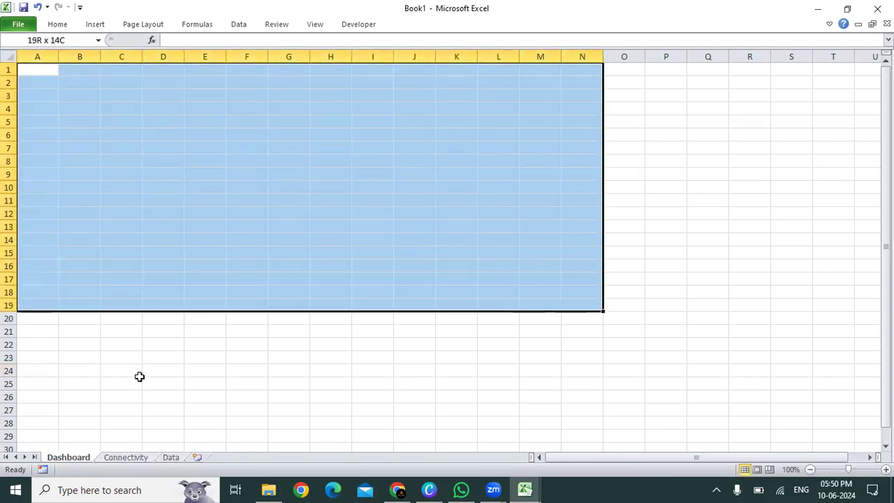
key("shift+Down")
key("shift+Right")
key("shift+Down")
key("shift+Down")
key("shift+Right")
key("shift+Down")
key("shift+Down")
key("shift+Down")
key("shift+Down")
key("shift+Down")
key("shift+Down")
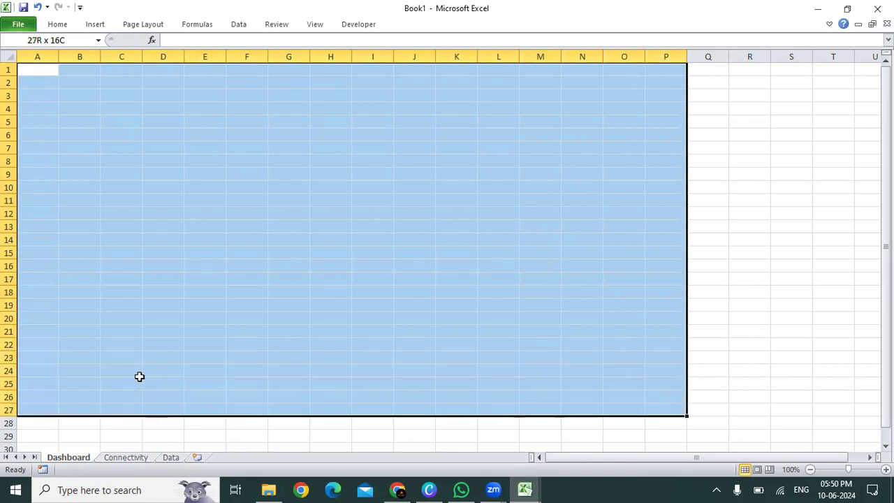
Step: Hide the gridlines on the Dashboard sheet
key("ctrl+Home")
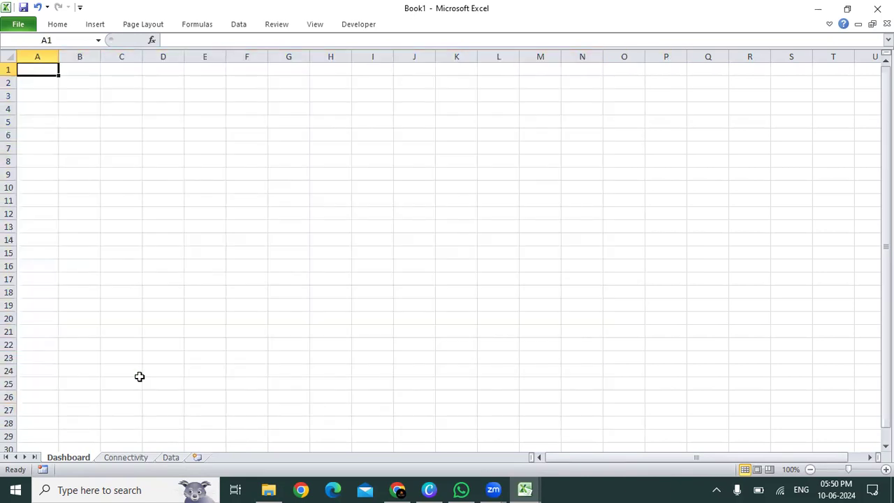
key("alt+w")
key("v")
key("g")
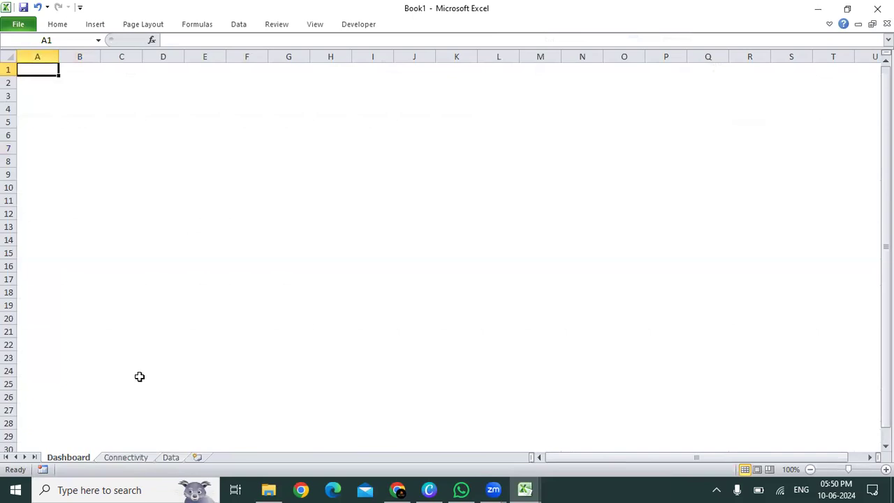
Step: Open the Data sheet and check the filter values of the Segment column
left_click(176, 459)
key("Right")
key("Left")
key("ctrl+Up")
key("alt+Down")
key("Escape")
key("Right")
key("Right")
key("Right")
key("Right")
key("Right")
key("alt+Down")
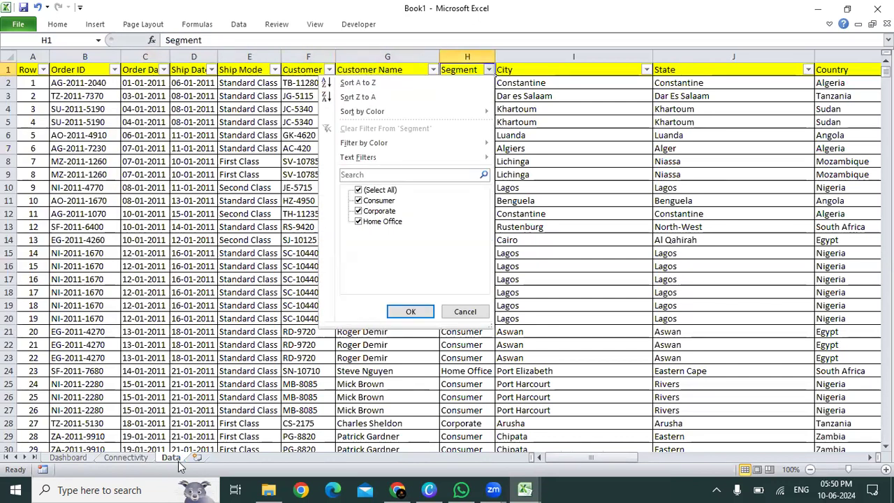
key("Escape")
Step: Check the filter values of the Country column on the Data sheet
key("Right")
key("Right")
key("Right")
key("Right")
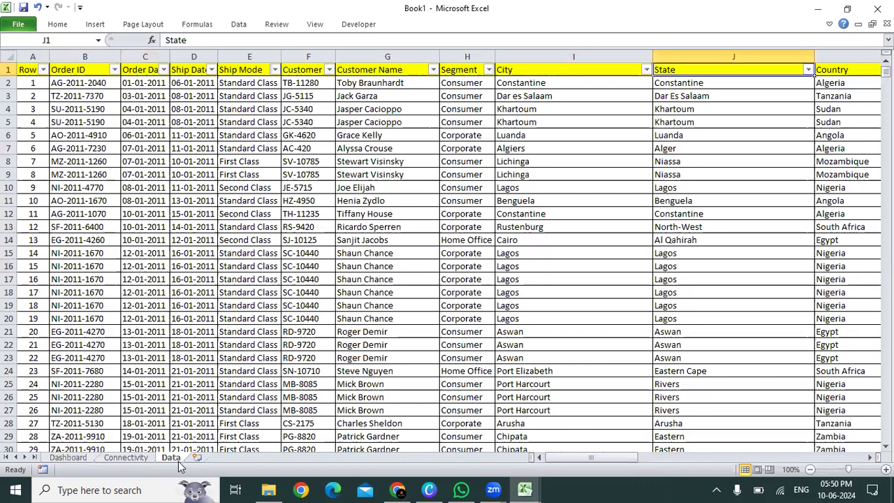
key("Left")
key("alt+Down")
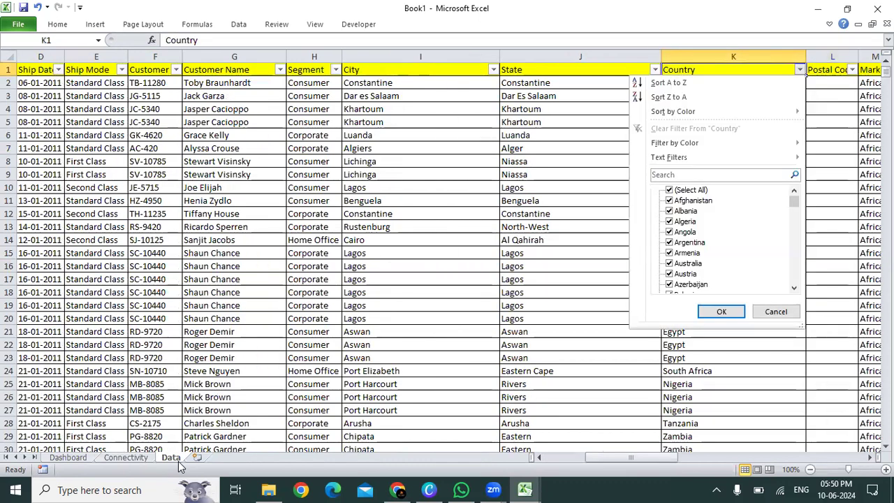
key("Escape")
key("Down")
key("Up")
key("ctrl+Home")
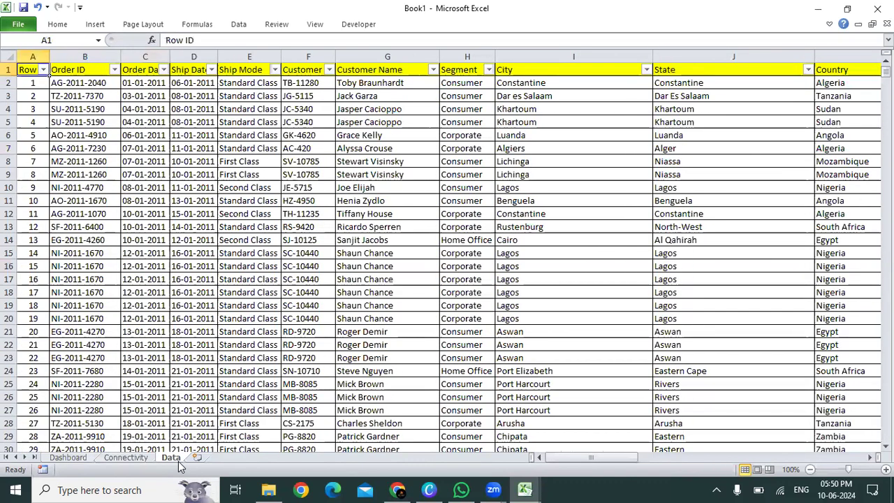
Step: Check the extent of the full data range and the headers from Order ID to Country
key("ctrl+shift+Right")
key("ctrl+shift+Down")
key("ctrl+Home")
key("Right")
key("Right")
key("Right")
key("Right")
key("Right")
key("Right")
key("Right")
key("Right")
key("Right")
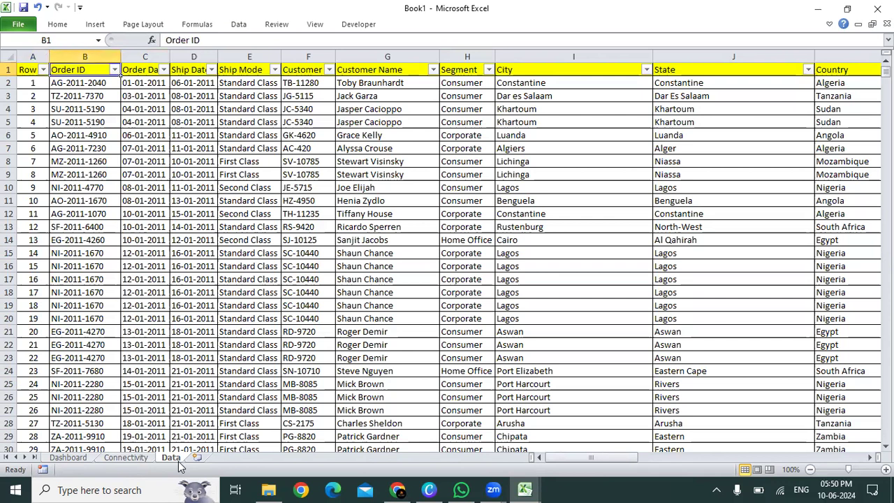
key("Right")
key("Right")
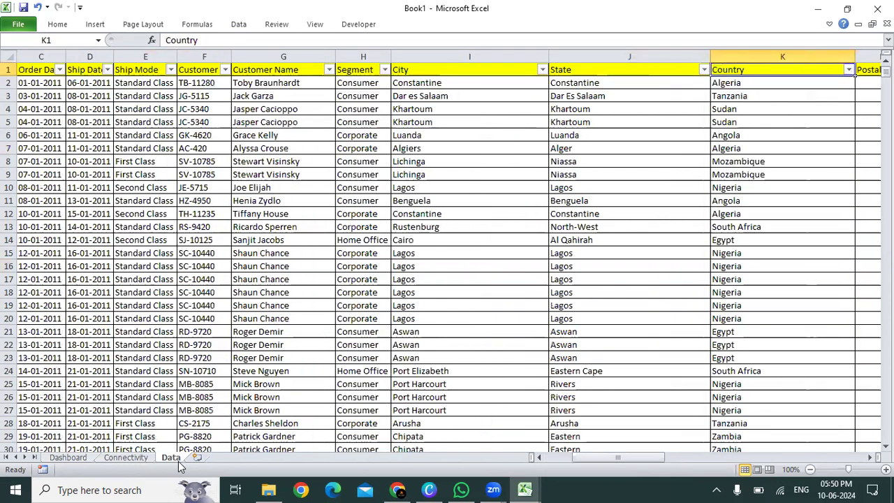
Step: Examine the order of the location and product headers, from Segment through Sub-Category, in the Data sheet
key("Left")
key("Left")
key("Right")
key("Left")
key("Left")
key("Right")
key("Right")
key("Right")
key("Right")
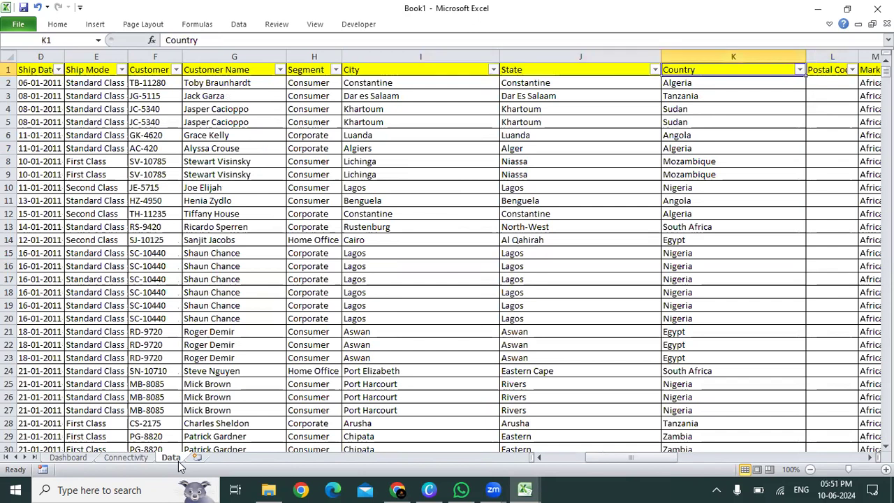
key("Right")
key("Right")
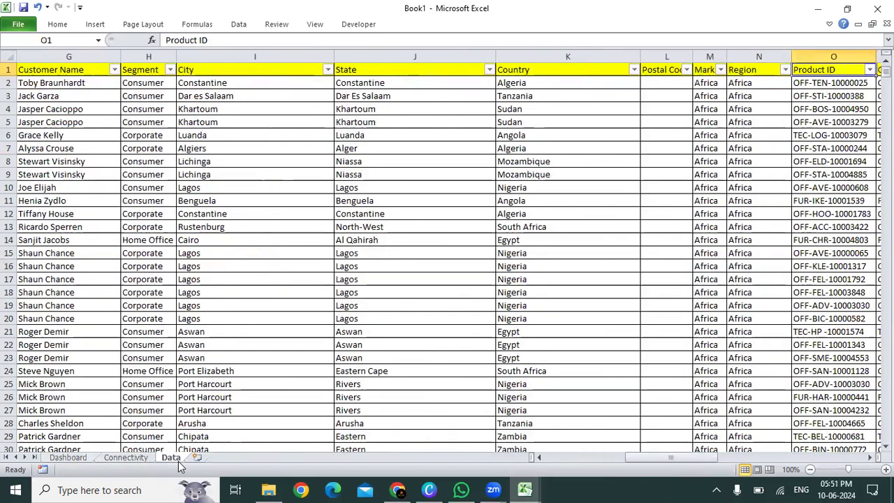
key("Left")
key("Left")
key("Left")
key("Left")
key("Left")
key("Left")
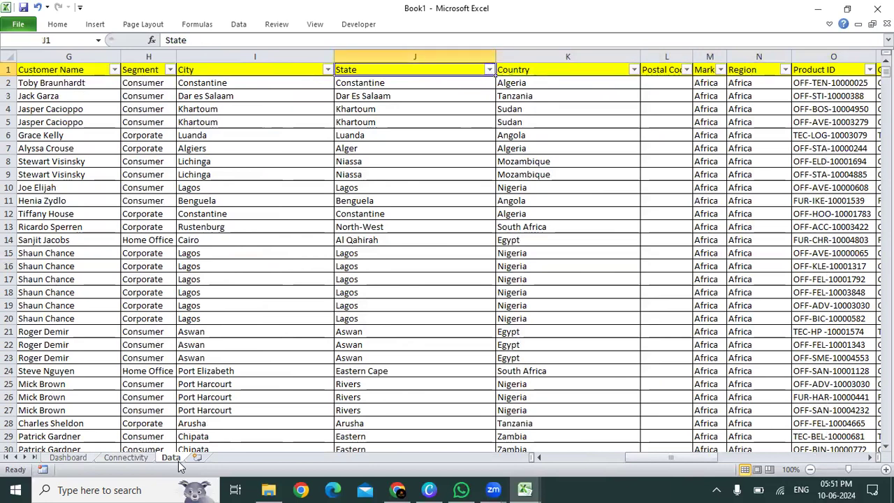
key("Right")
key("Right")
key("Right")
key("Left")
key("Left")
key("Left")
key("Left")
key("Left")
key("Left")
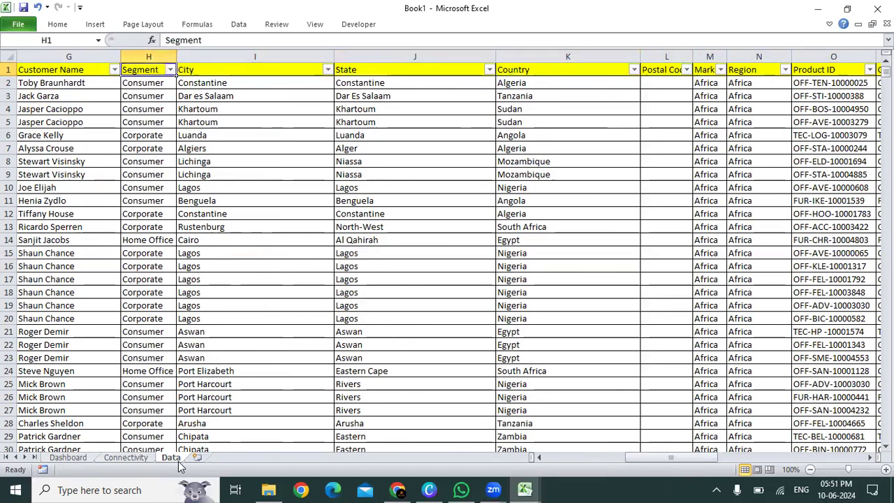
key("Right")
key("Right")
key("Right")
key("Right")
key("Right")
key("Right")
key("Right")
key("Right")
key("Right")
key("Right")
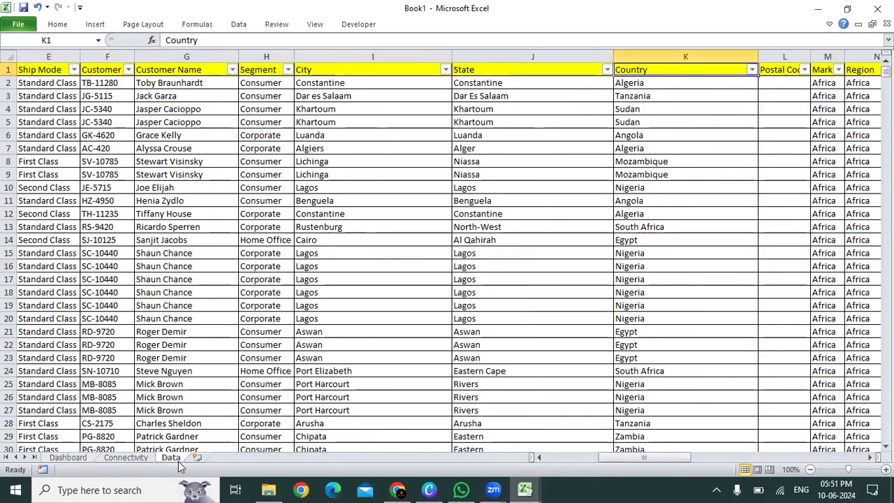
key("Right")
key("Right")
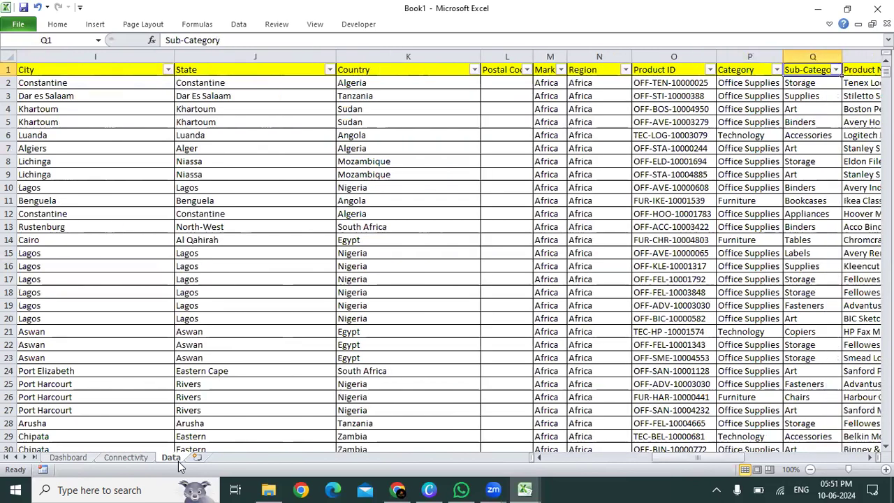
key("Left")
key("Left")
key("shift+Right")
key("shift+Right")
Step: Select the Segment column and remove the filters from the Data sheet's header row
key("ctrl+Left")
key("Right")
key("Right")
key("Right")
key("Right")
key("Right")
key("Right")
key("Right")
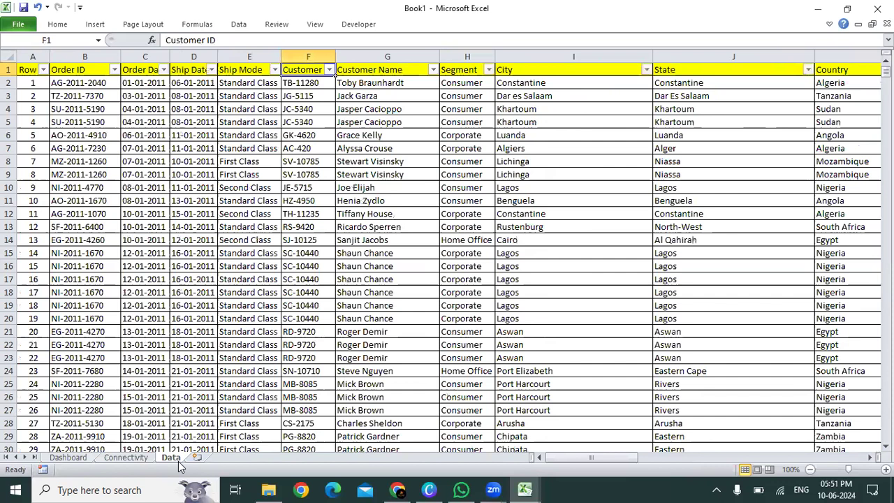
key("ctrl+space")
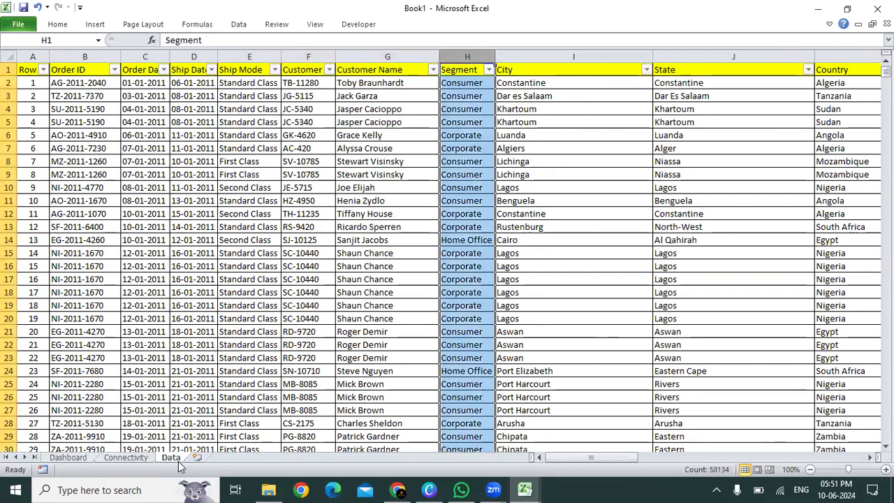
key("alt+d")
key("f")
key("f")
Step: Move the Segment column so that it sits between Product ID and Category
key("ctrl+c")
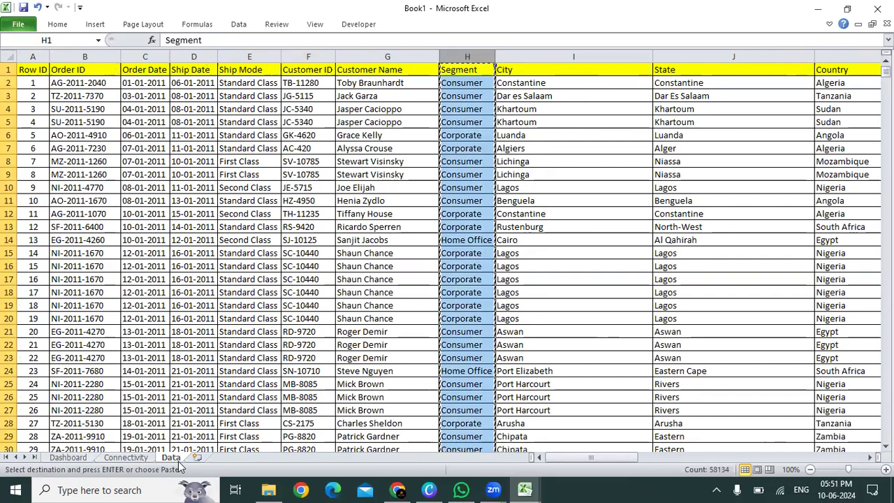
key("Right")
key("Right")
key("Right")
key("Right")
key("Right")
key("Right")
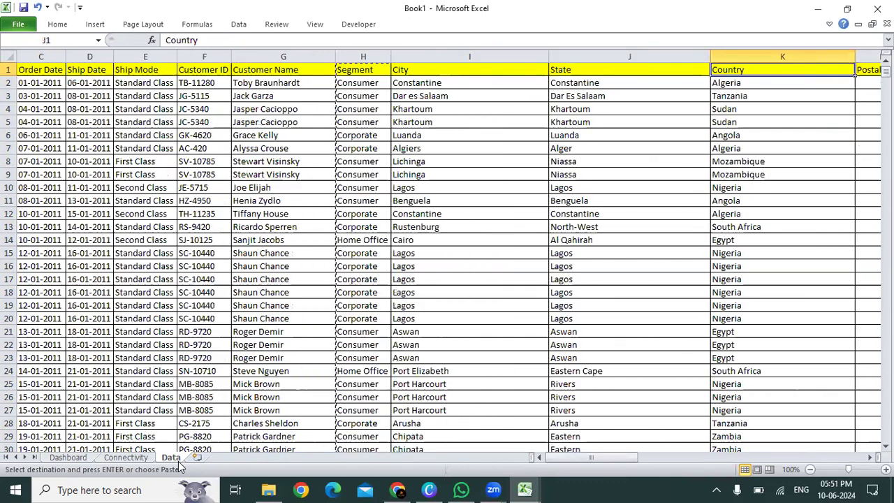
key("Right")
key("Right")
key("Right")
key("Left")
key("Left")
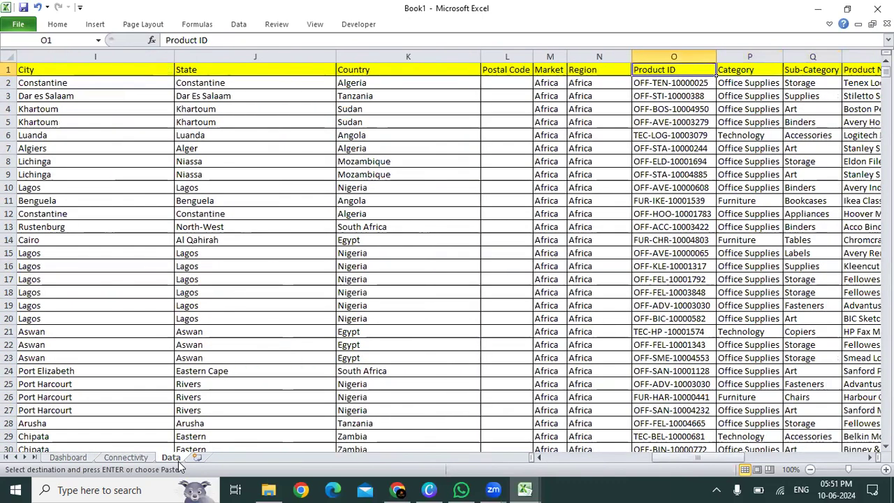
key("Right")
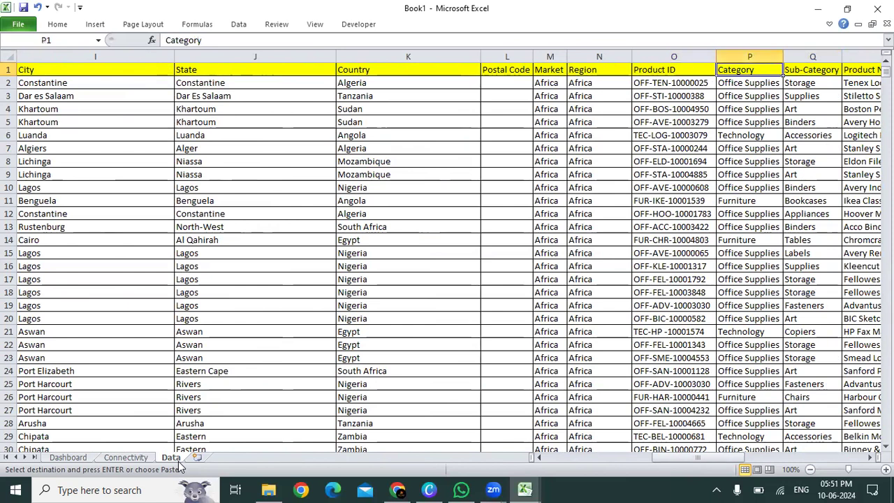
key("shift+F10")
key("Down")
key("Down")
key("Down")
key("Return")
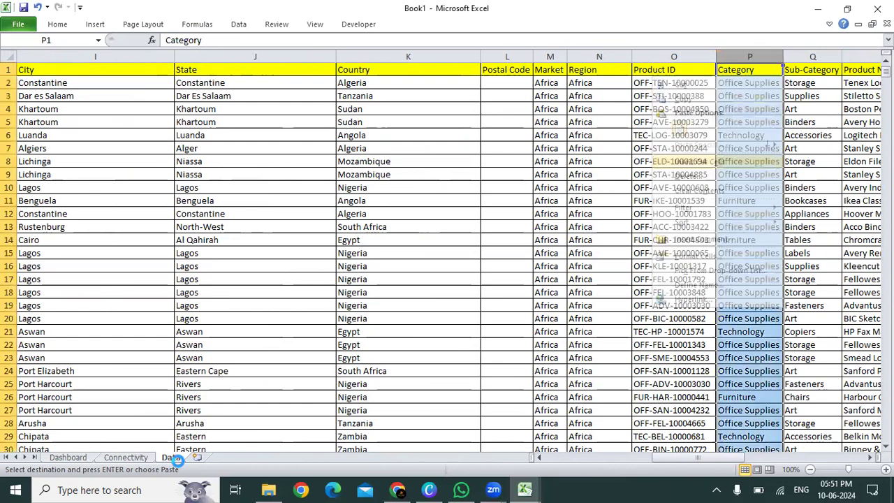
key("Up")
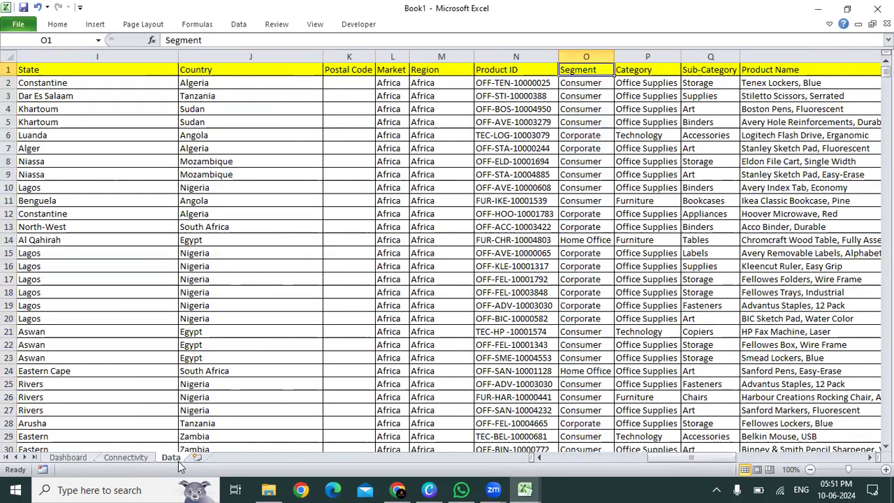
Step: Review the product-related headers from Segment to Product Name, up to the Sales column
key("shift+Right")
key("shift+Right")
key("shift+Right")
key("shift+Right")
key("shift+Left")
key("Right")
key("Right")
key("Right")
key("Right")
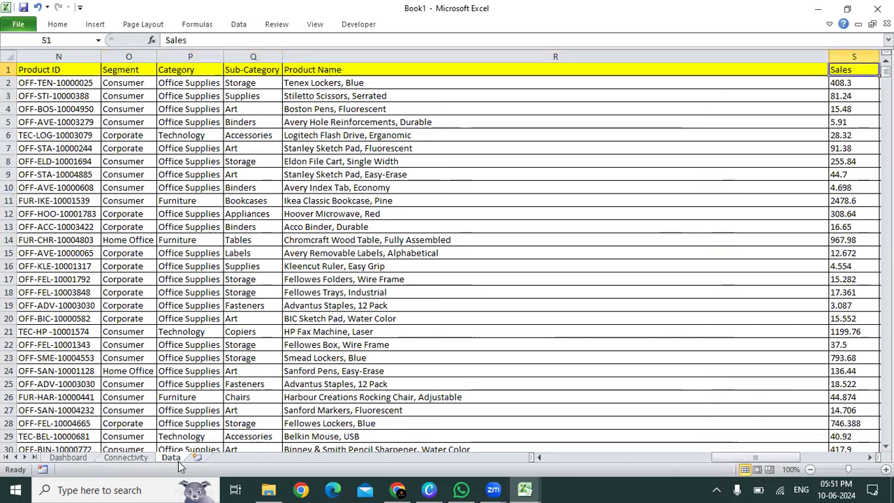
Step: Examine the numeric columns Sales, Quantity, Discount, Profit and Shipping Cost down to the end of the data
key("shift+Right")
key("shift+Right")
key("shift+Right")
key("shift+Right")
key("shift+Right")
key("shift+Right")
key("shift+Left")
key("shift+Left")
key("shift+Left")
key("shift+Left")
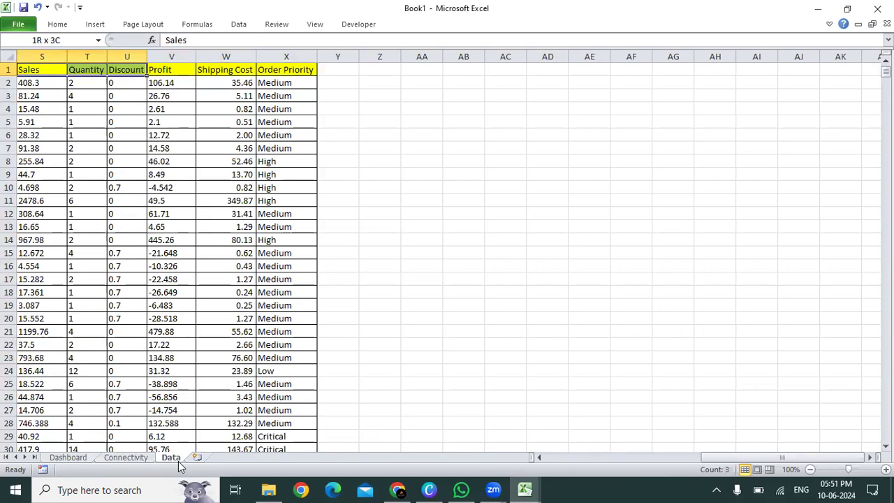
key("shift+Right")
key("shift+Right")
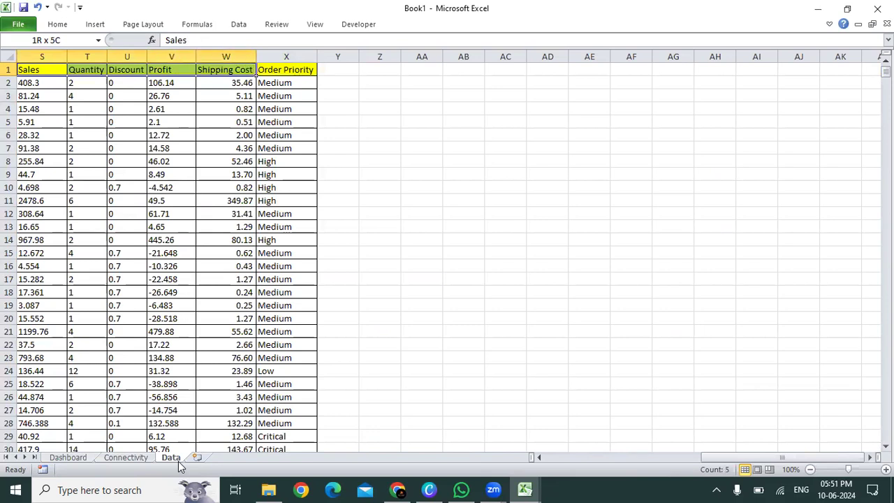
key("ctrl+shift+Down")
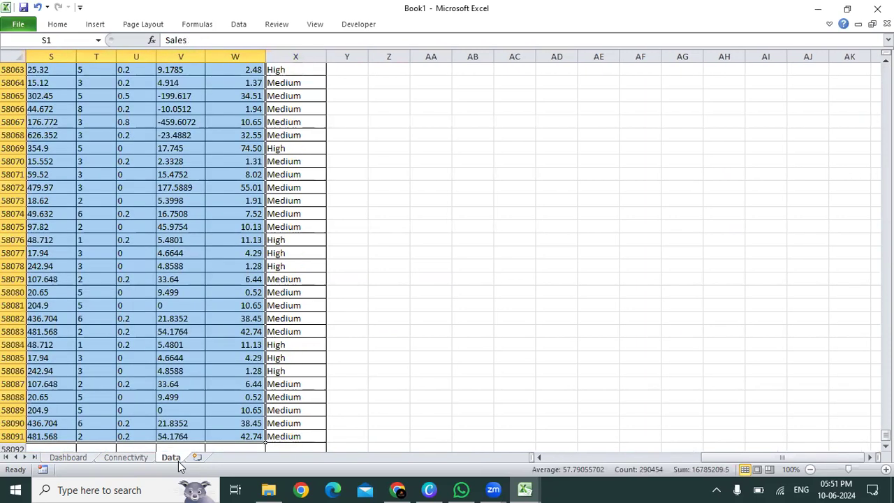
key("ctrl+Up")
key("alt+Tab")
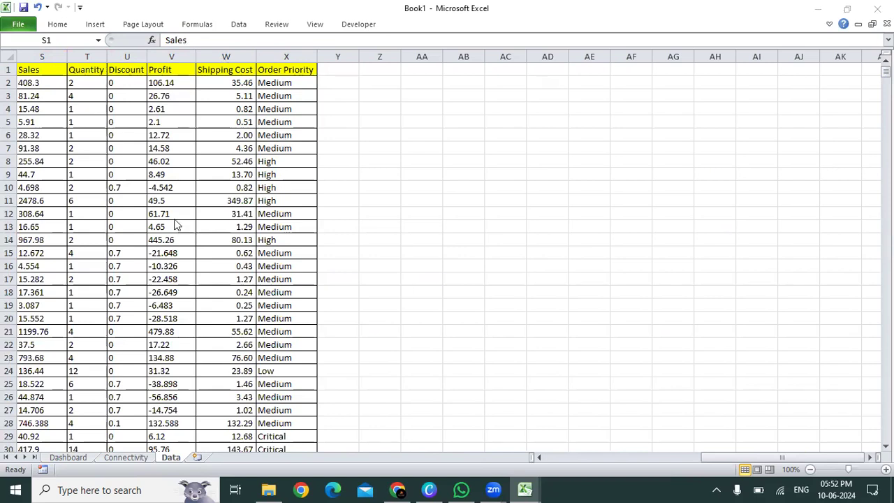
Step: Check the first and last columns and the last rows of the Data sheet's records
left_click(132, 214)
key("ctrl+Left")
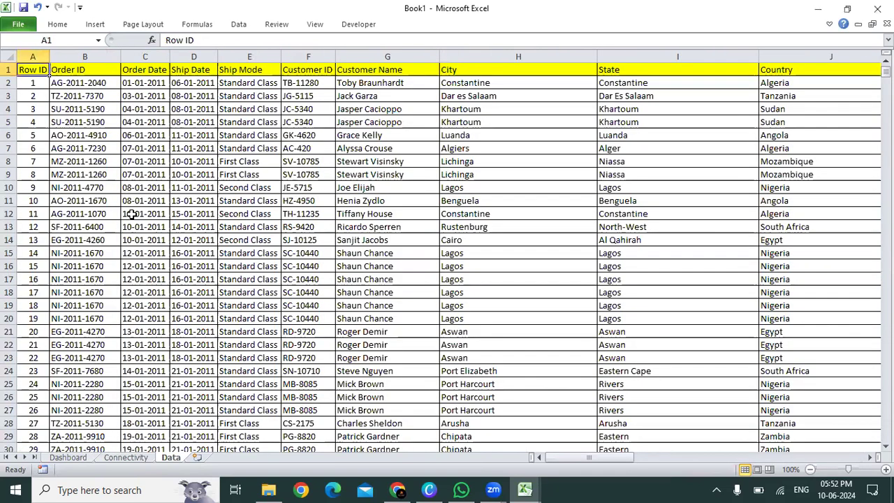
key("ctrl+Right")
key("ctrl+Down")
key("ctrl+Up")
key("ctrl+Left")
key("ctrl+Down")
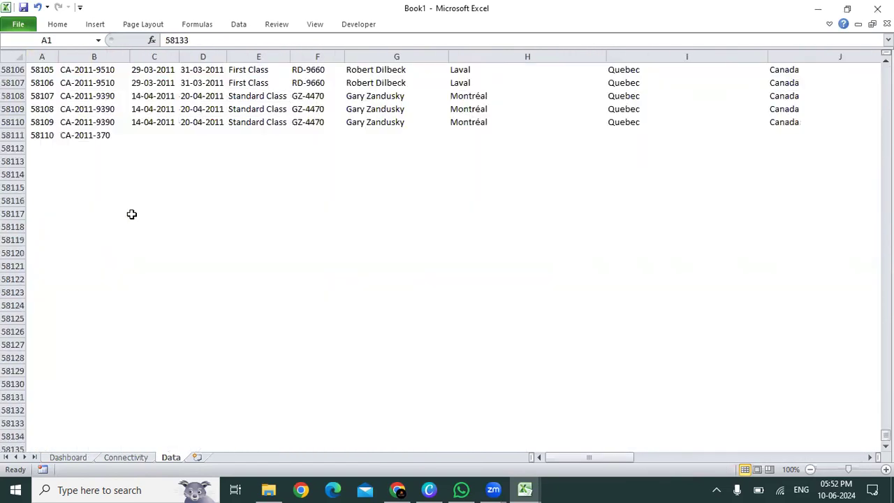
key("ctrl+Up")
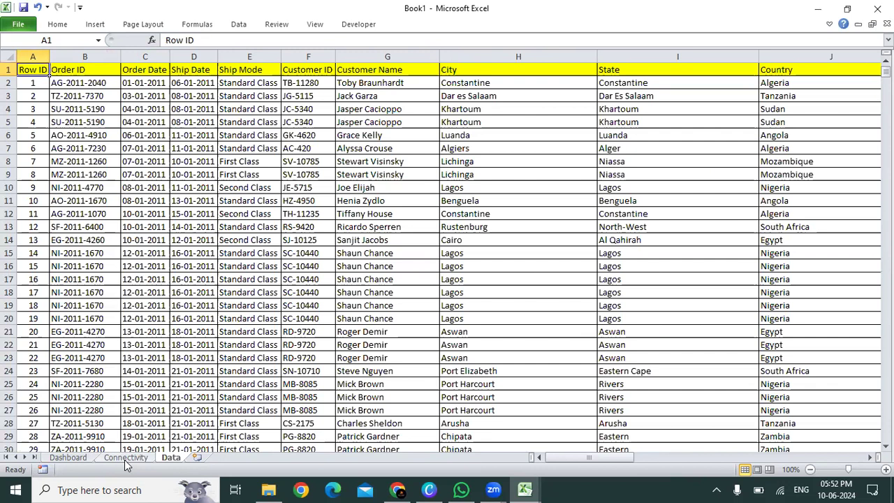
Step: Open the Connectivity sheet
left_click(251, 163)
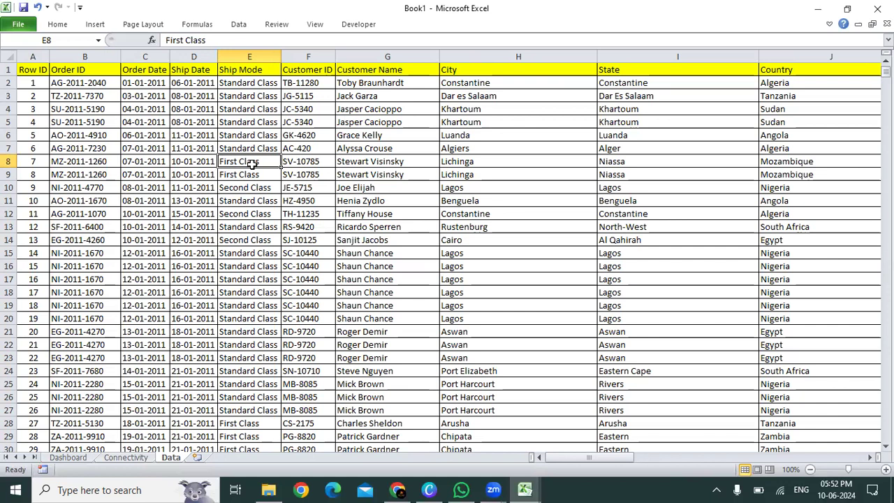
left_click(130, 457)
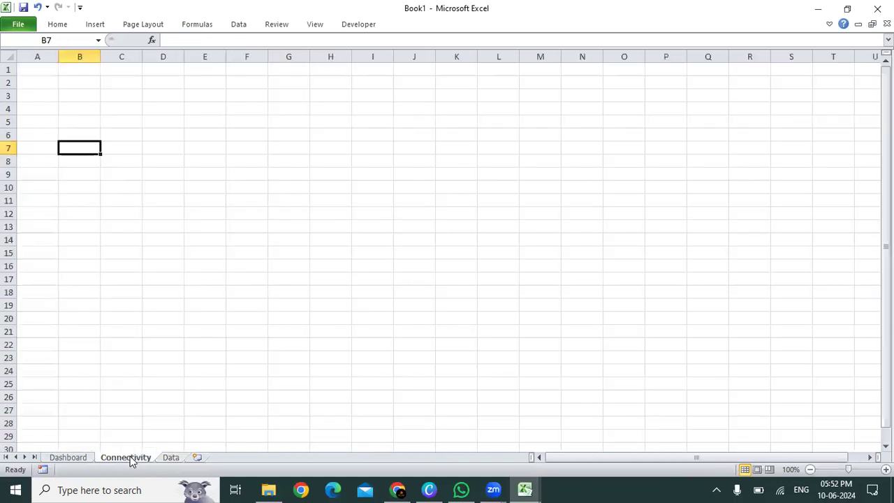
key("ctrl+Home")
key("shift+Right")
key("shift+Down")
key("shift+Down")
key("shift+Right")
key("shift+Right")
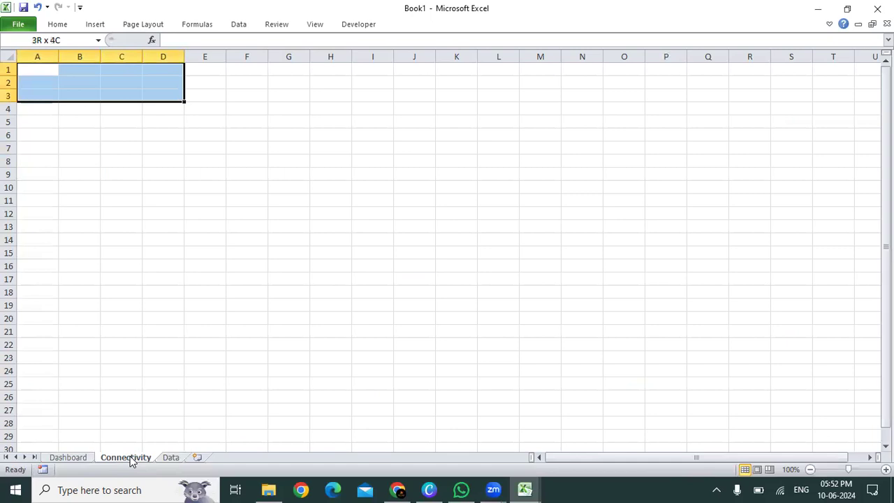
key("shift+Right")
key("shift+Right")
key("shift+Right")
key("shift+Right")
key("shift+Right")
key("shift+Right")
key("shift+Right")
key("shift+Right")
key("shift+Right")
key("shift+Right")
key("shift+Right")
key("shift+Right")
key("shift+Down")
key("shift+Down")
key("shift+Down")
key("shift+Down")
key("shift+Down")
key("shift+Down")
key("shift+Left")
key("shift+Left")
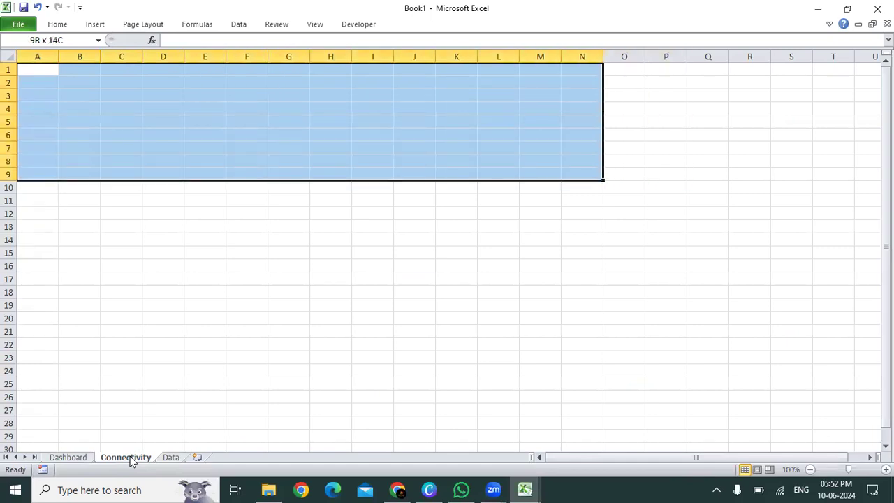
key("shift+Left")
key("shift+Left")
key("shift+Left")
key("shift+Right")
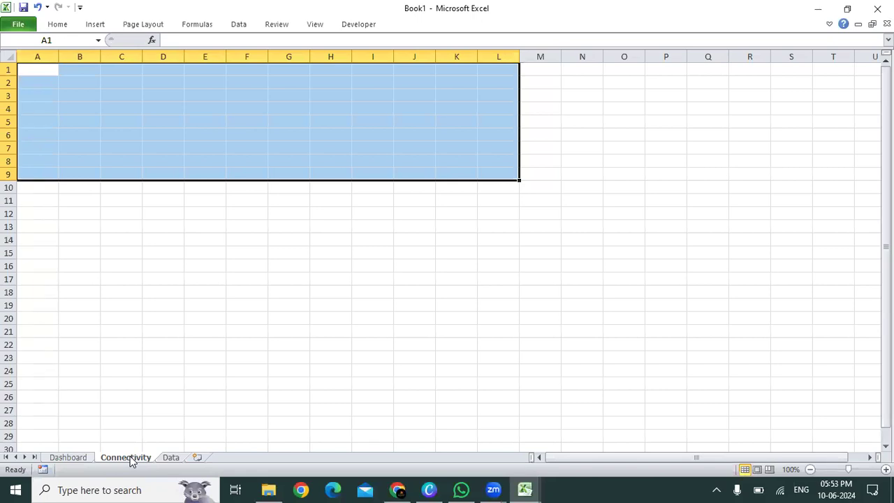
Step: Enter the label "Year" in cell M2 of the Connectivity sheet and make it bold and centred
key("Right")
key("Right")
key("Right")
key("Right")
key("Right")
key("Right")
key("Right")
key("Right")
key("Right")
key("Right")
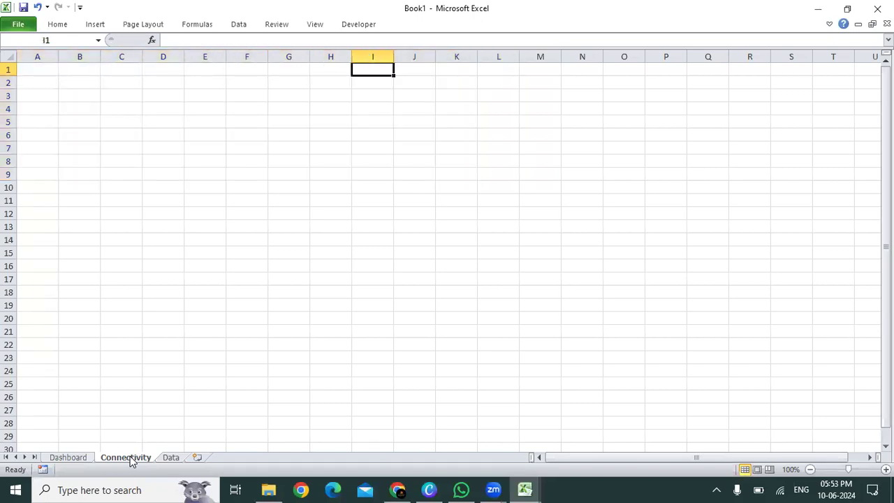
key("Right")
key("Right")
key("Down")
type("Year")
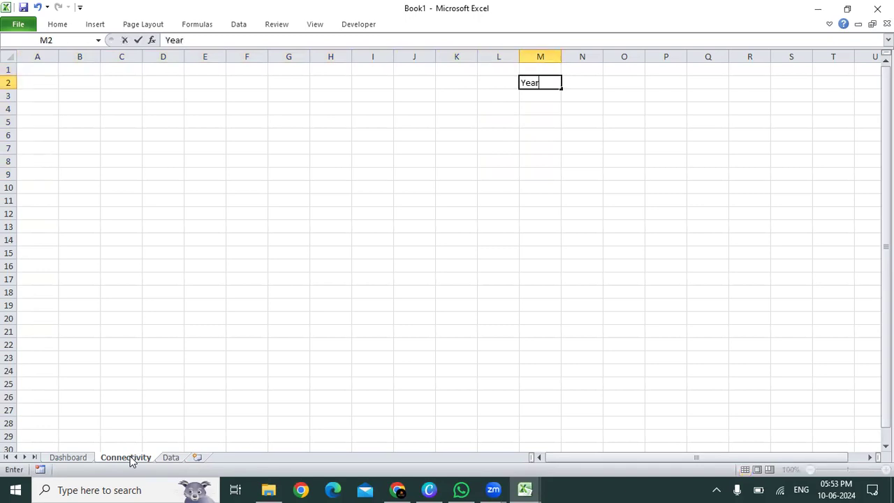
key("ctrl+Return")
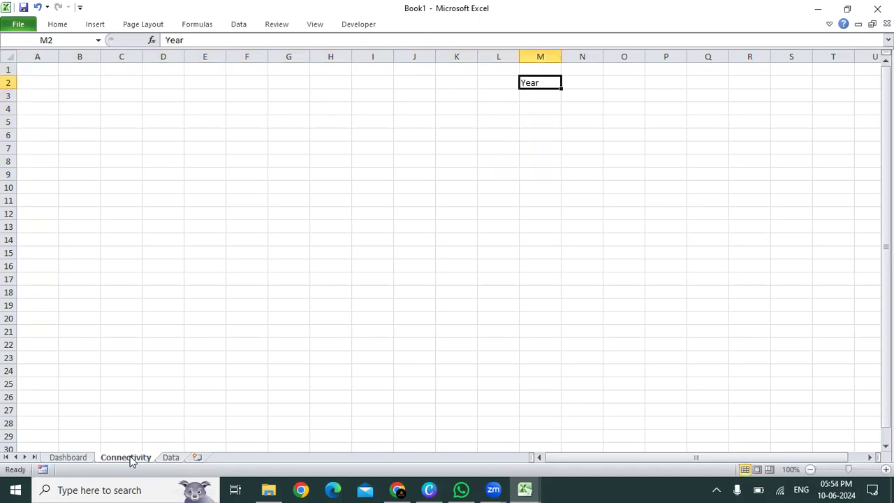
key("alt+h")
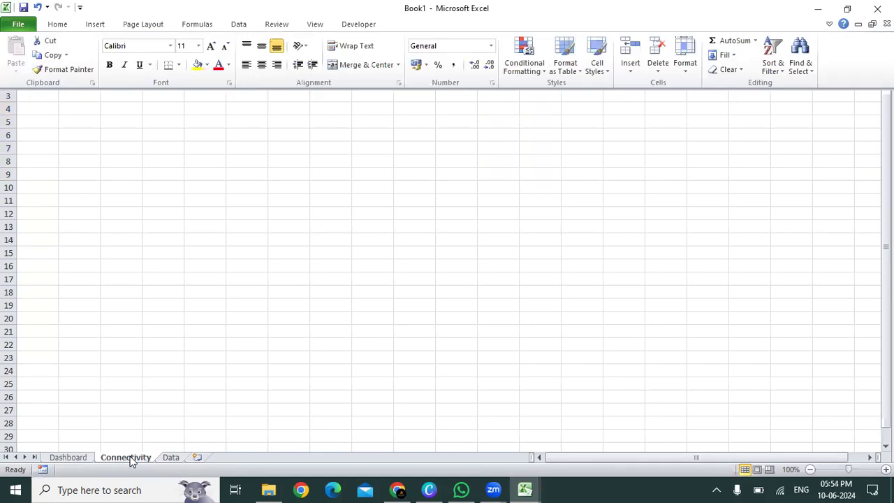
key("Escape")
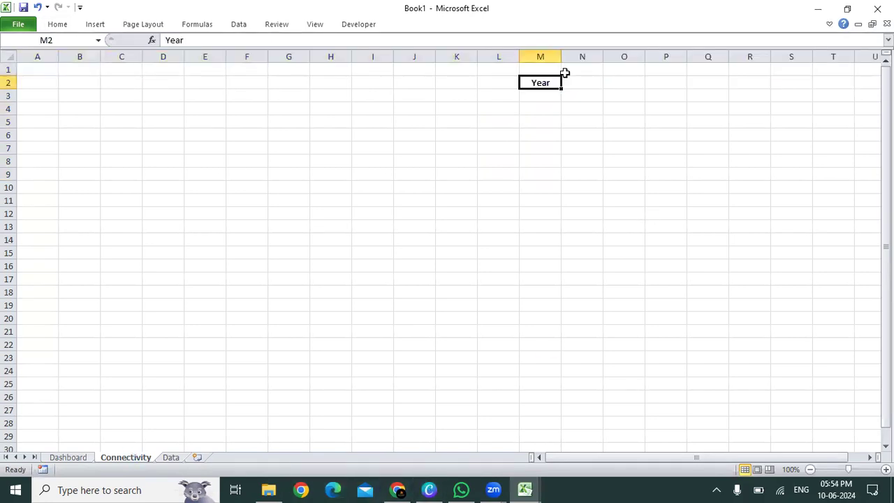
Step: Enter "Form Control" in cell N2, beside the Year label
key("Right")
type("Form Control")
key("Return")
key("Up")
Step: Enter the label "Region" in cell M3 and make it bold and centred
key("Left")
key("Down")
type("Region")
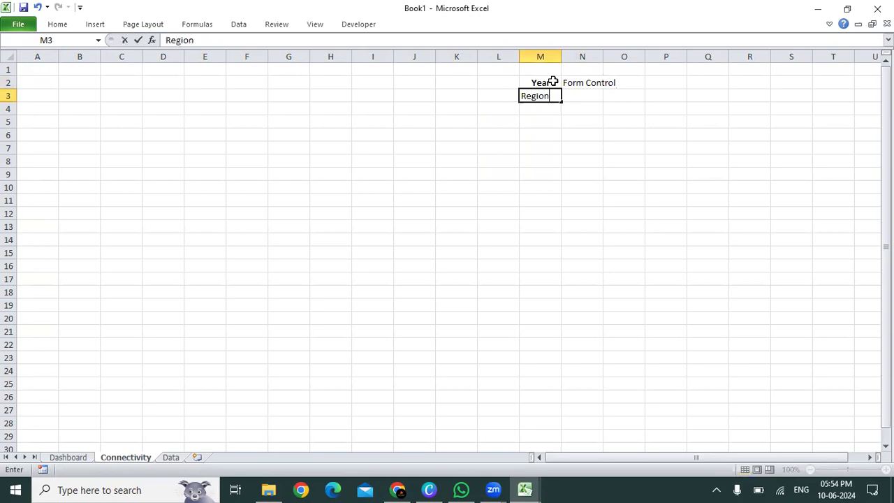
key("Return")
key("Up")
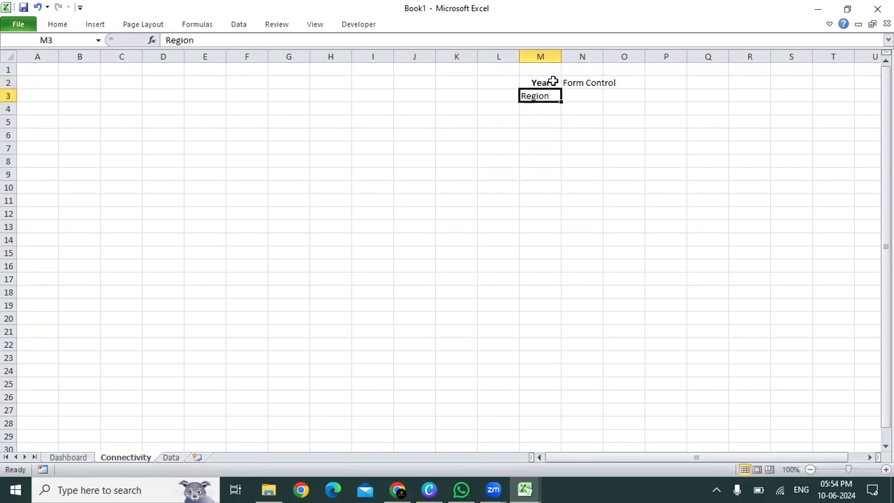
key("alt+h")
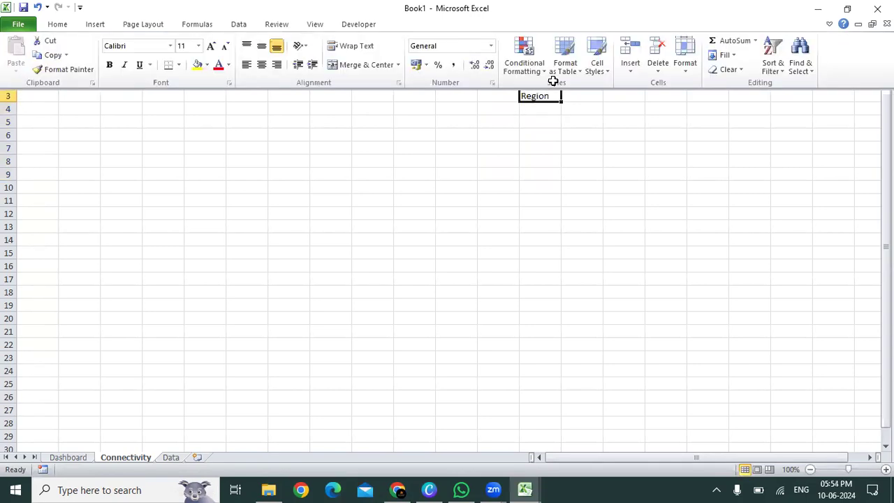
key("a")
key("c")
key("ctrl+b")
Step: Fill the "Form Control" text from N2 down into N3 and autofit the width of column N
key("Right")
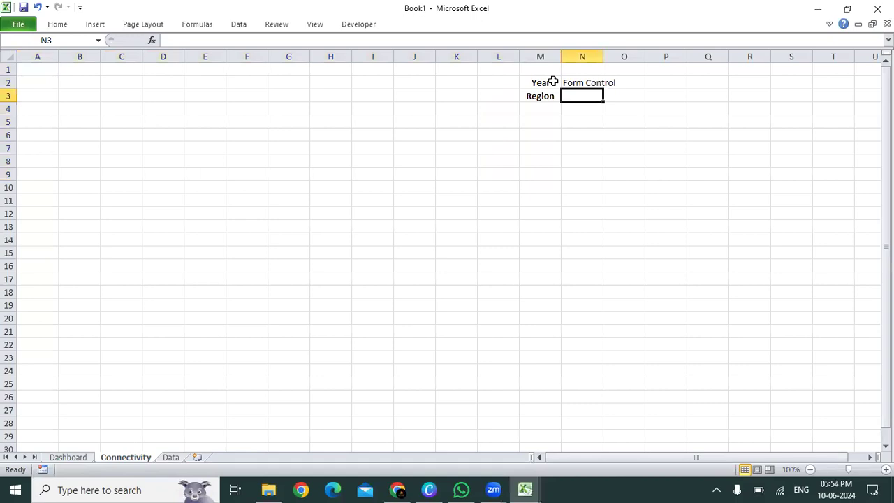
key("ctrl+d")
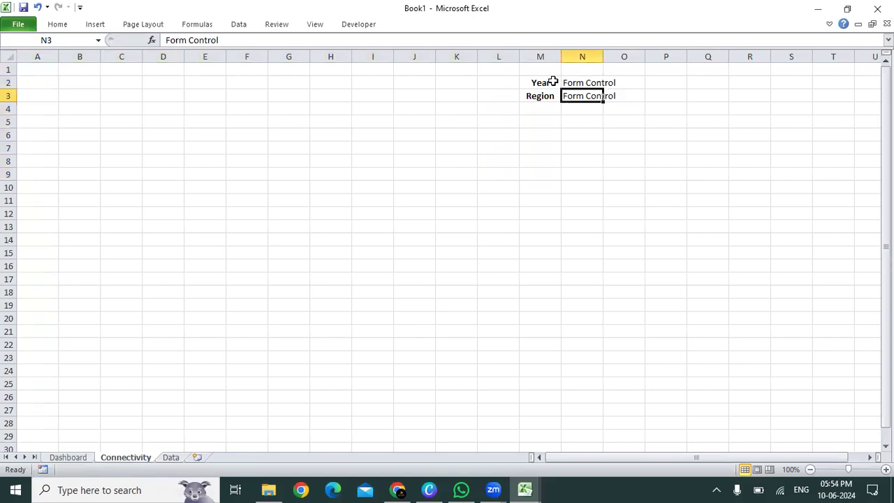
key("Left")
key("Up")
key("Down")
key("Right")
key("Up")
key("shift+Down")
key("Up")
key("Down")
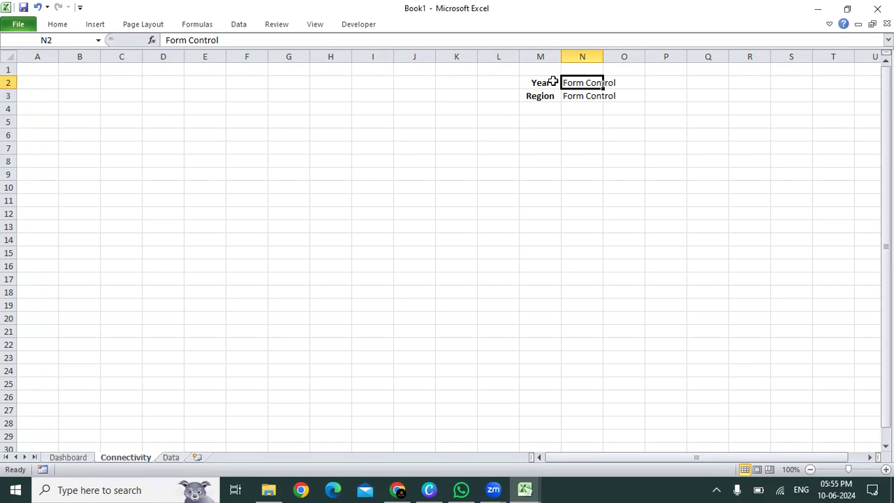
key("shift+Down")
key("alt+h")
key("o")
key("i")
key("Left")
key("Down")
key("Down")
key("Down")
key("Left")
key("Left")
key("Left")
key("Left")
key("Left")
key("Left")
key("Left")
key("Left")
key("Left")
key("Left")
key("Left")
key("Left")
key("shift+Right")
key("shift+Right")
key("shift+Right")
key("shift+Down")
key("shift+Down")
key("shift+Right")
key("shift+Right")
key("shift+Down")
key("shift+Right")
key("shift+Down")
key("shift+Down")
key("shift+Down")
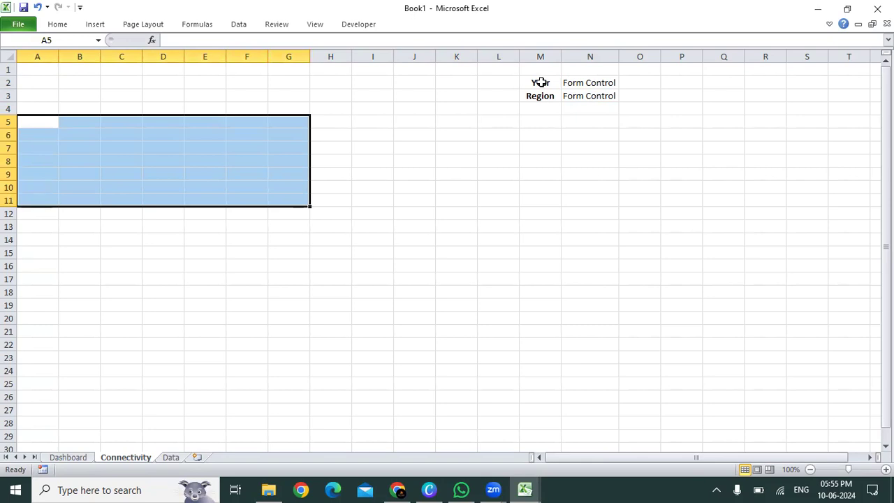
left_click_drag(51, 126, 208, 124)
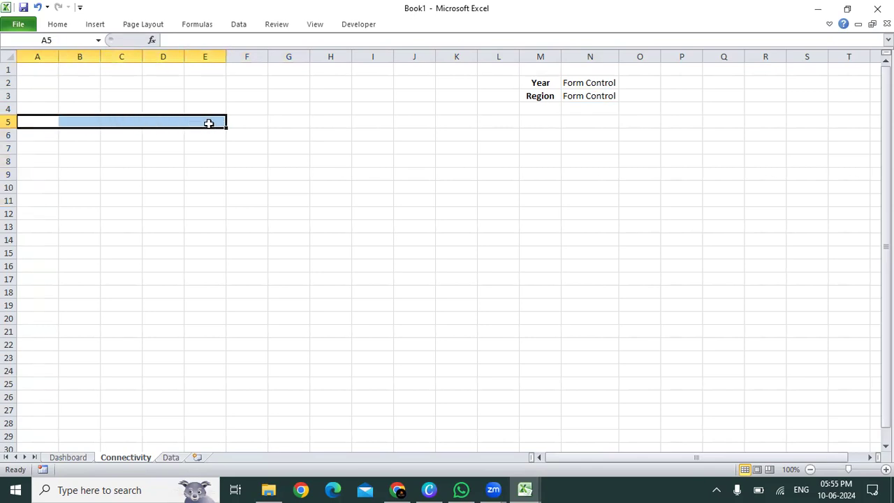
left_click(533, 83)
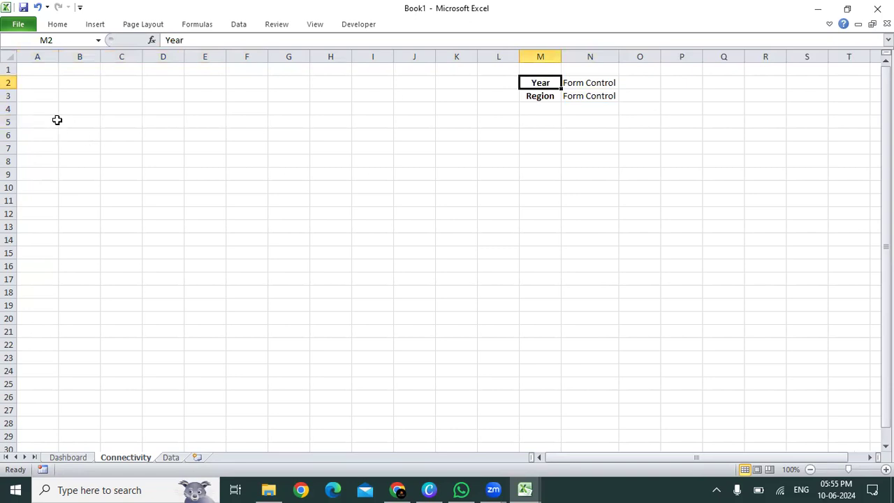
left_click_drag(56, 114, 267, 226)
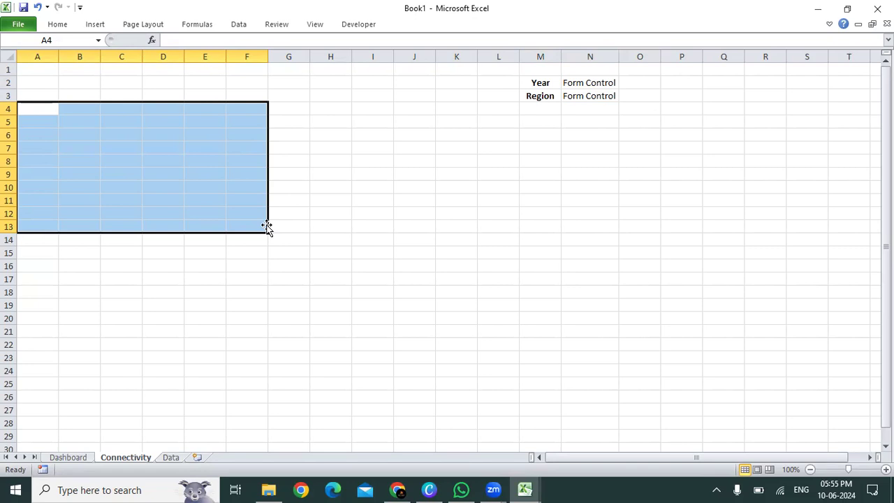
Step: Hide the gridlines on the Connectivity sheet
key("alt+w")
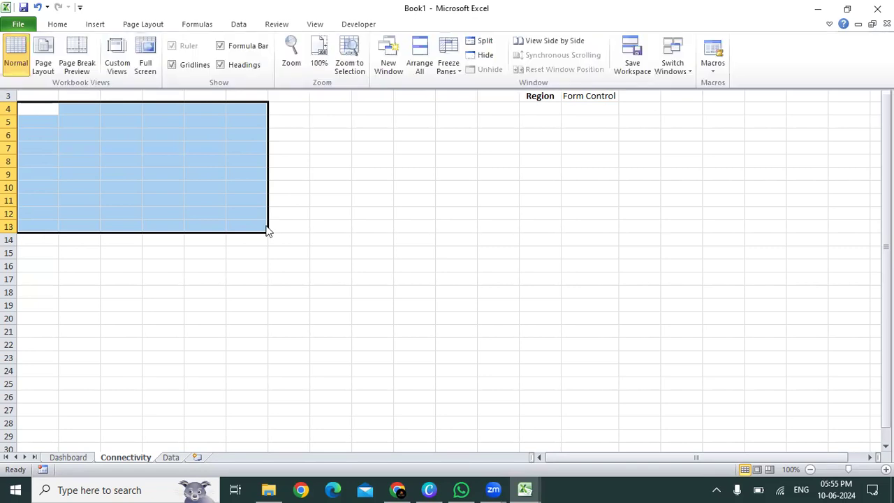
key("v")
key("g")
key("Right")
key("Right")
key("Right")
key("Right")
key("Right")
key("Right")
key("Right")
key("Right")
key("Right")
key("Right")
key("Right")
key("Right")
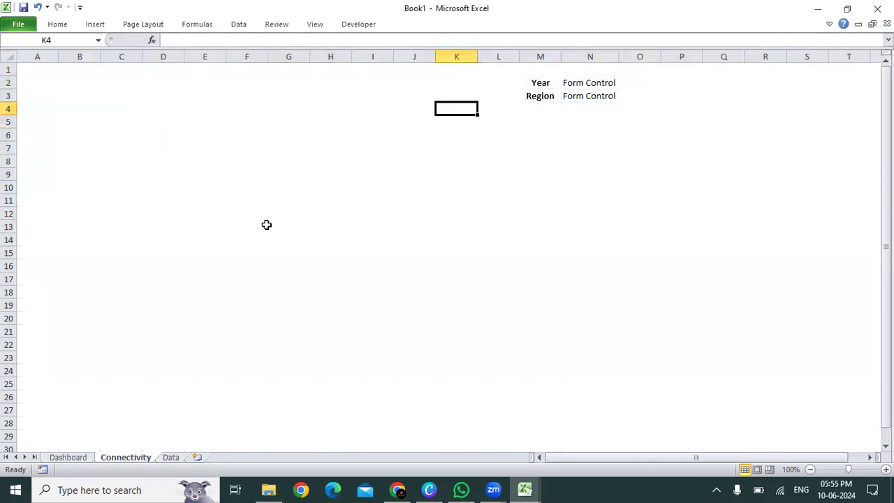
key("Up")
key("Up")
key("shift+Down")
key("shift+Right")
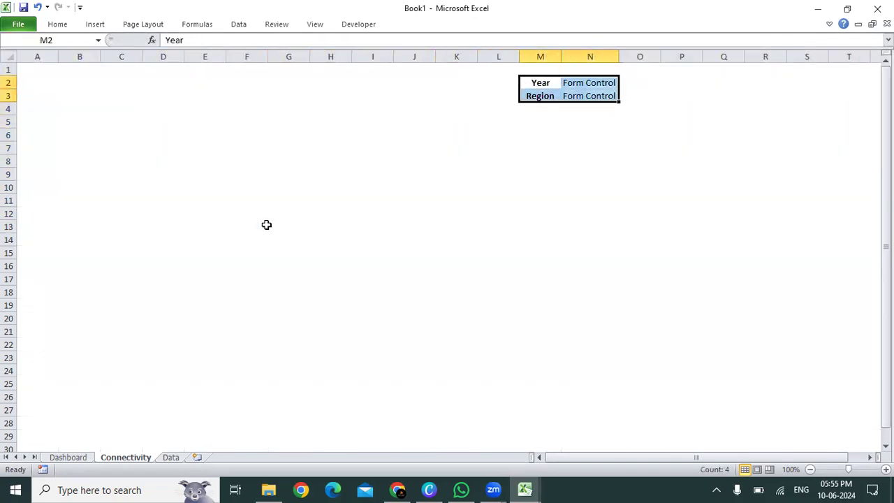
key("Right")
key("Left")
key("Home")
key("Right")
key("Right")
key("Right")
key("Right")
key("Right")
key("Right")
key("Right")
key("Right")
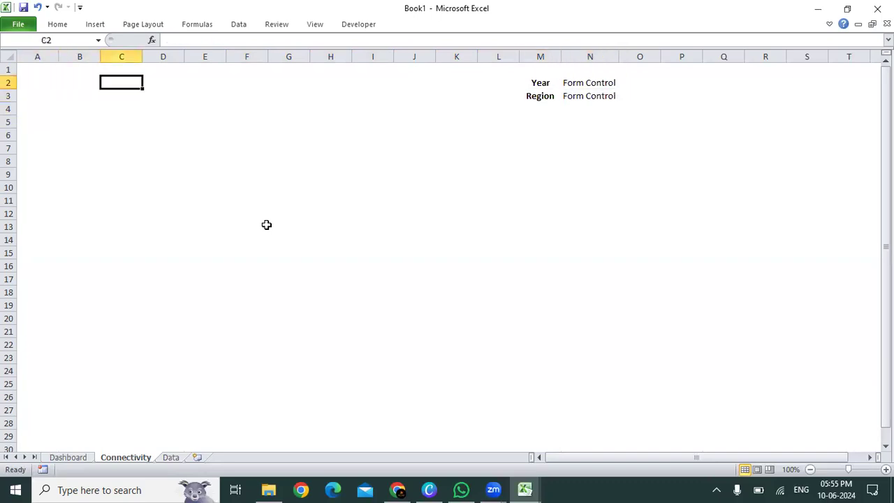
key("Right")
key("Right")
key("Right")
key("Right")
key("Right")
key("Down")
key("Left")
key("Up")
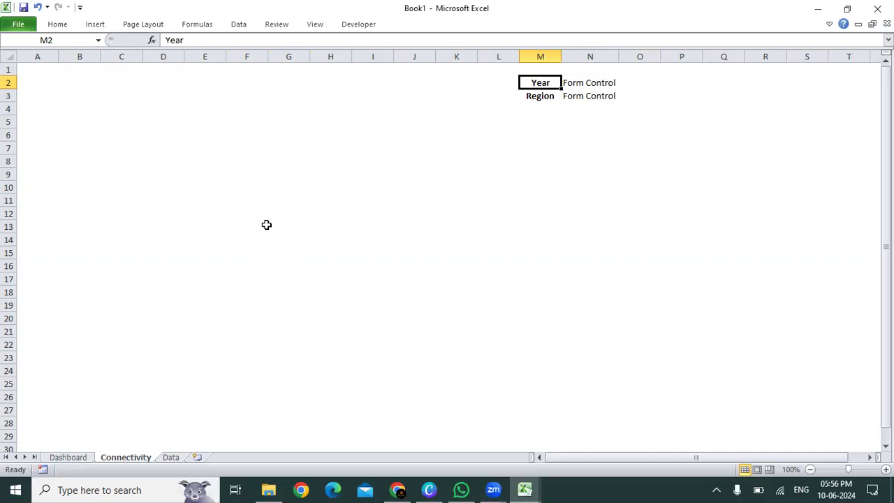
Step: Insert a combo box form control about one column wide at cell J1 of the Connectivity sheet
double_click(120, 6)
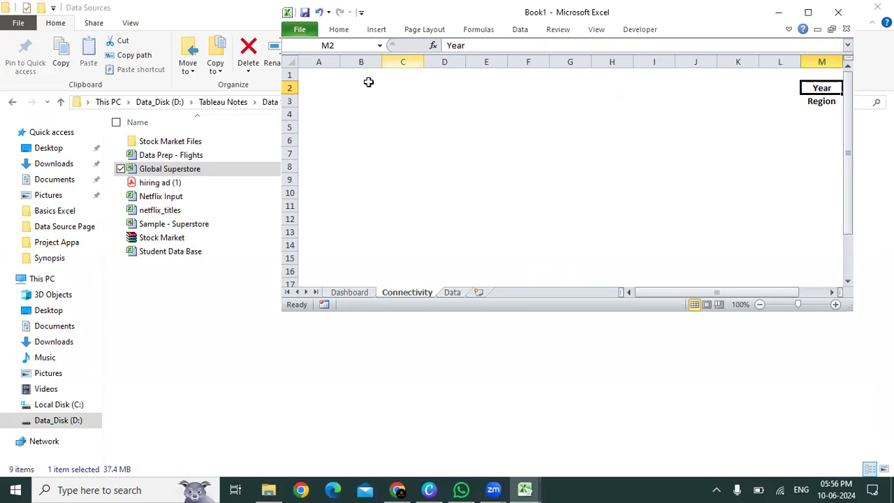
left_click(629, 29)
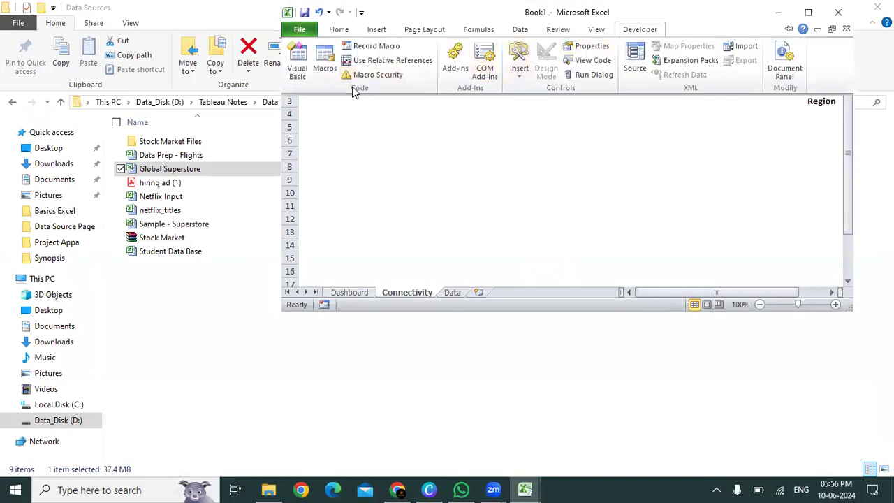
left_click(514, 79)
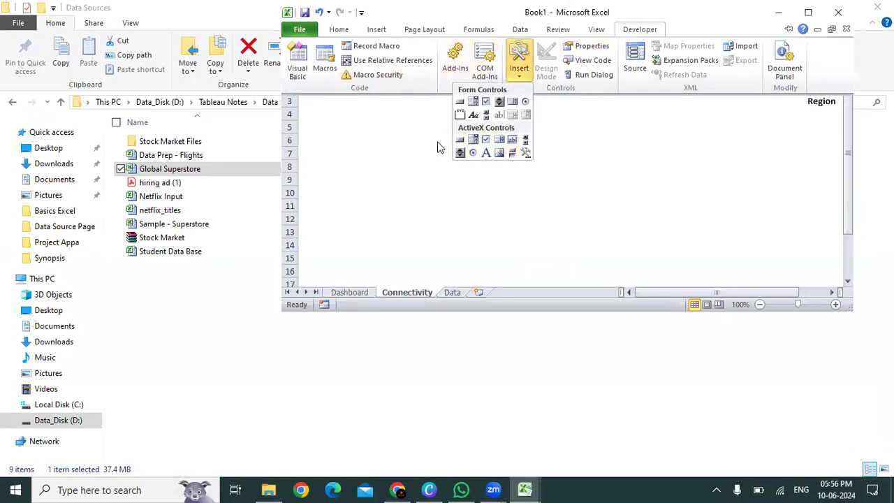
left_click(473, 103)
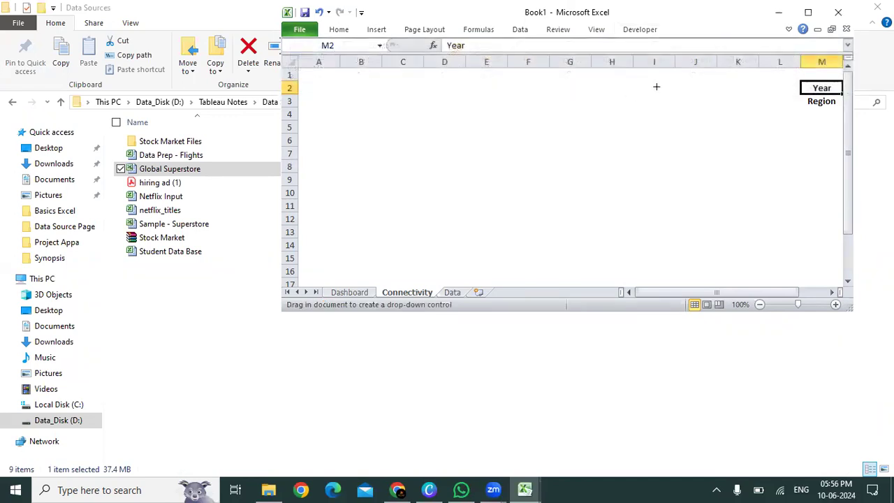
left_click_drag(676, 73, 717, 85)
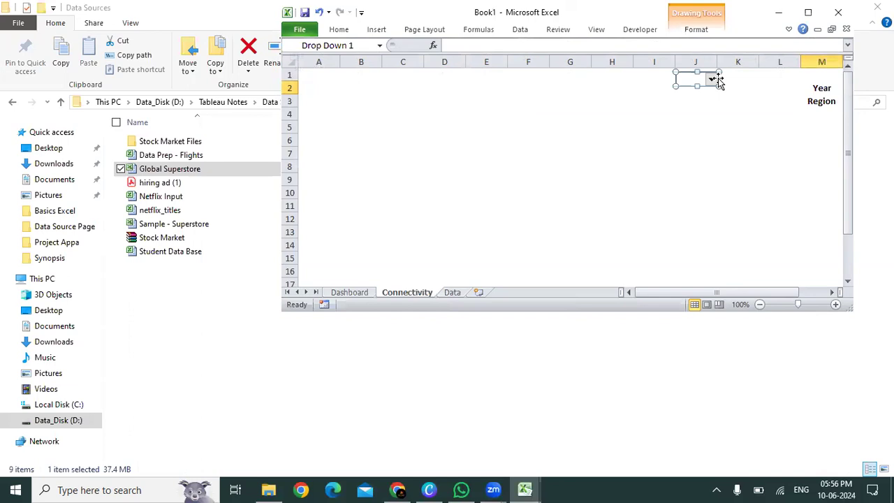
left_click(808, 12)
left_click(423, 239)
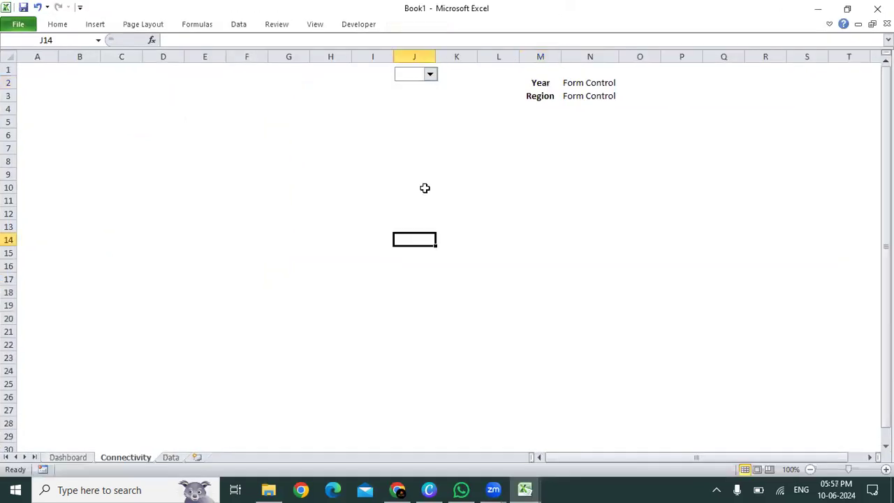
Step: Widen the combo box so that it spans columns J and K
right_click(405, 82)
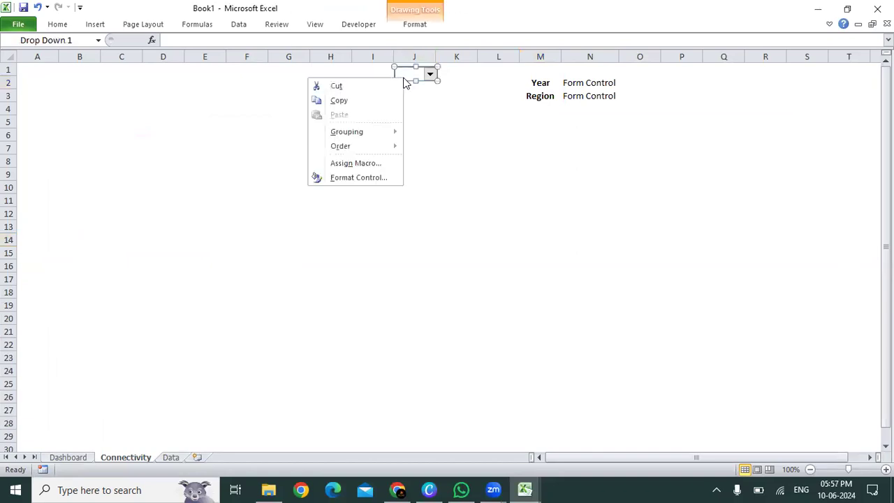
left_click(405, 78)
left_click_drag(438, 81, 478, 82)
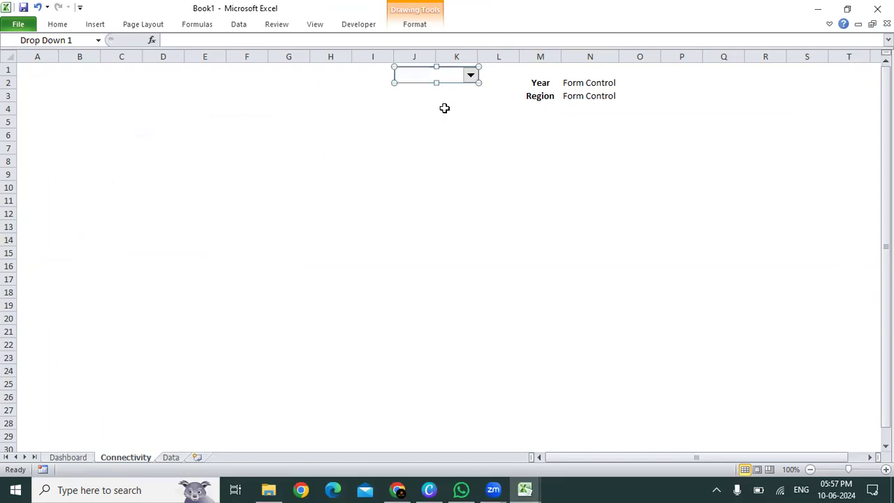
left_click(443, 107)
Step: Review the combo box's Format Control settings for input range, cell link and drop down lines
right_click(446, 76)
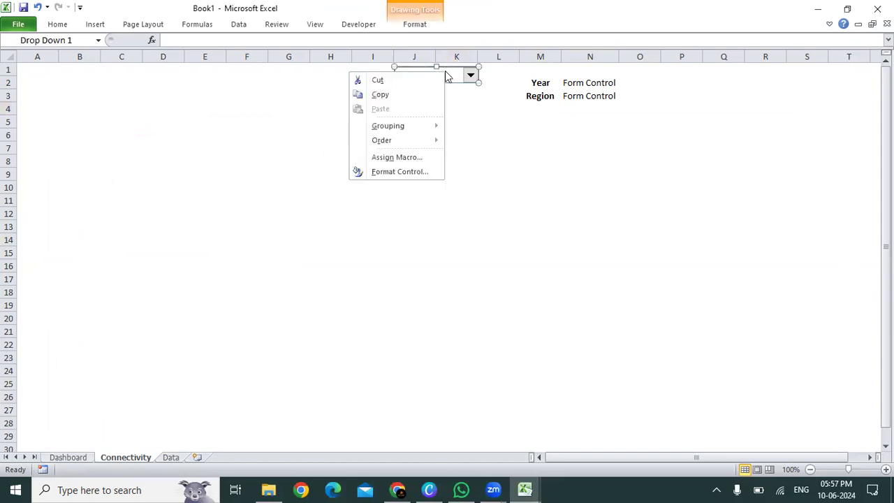
left_click(417, 172)
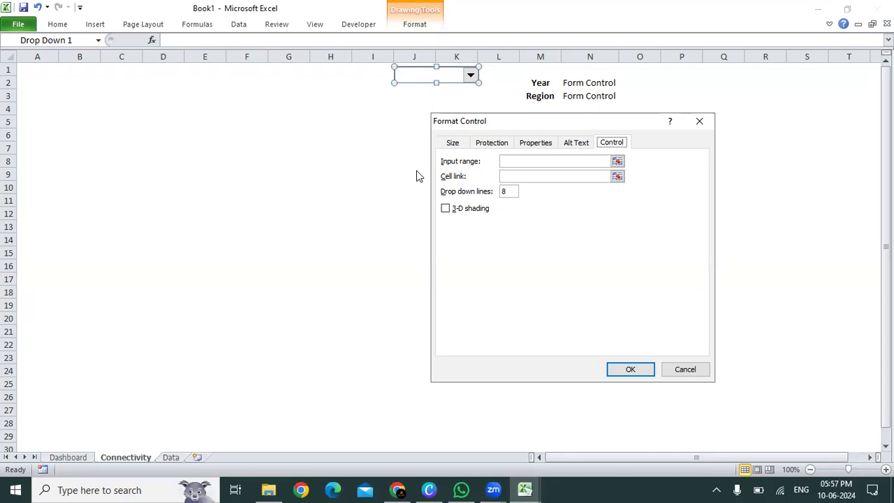
key("Escape")
key("Escape")
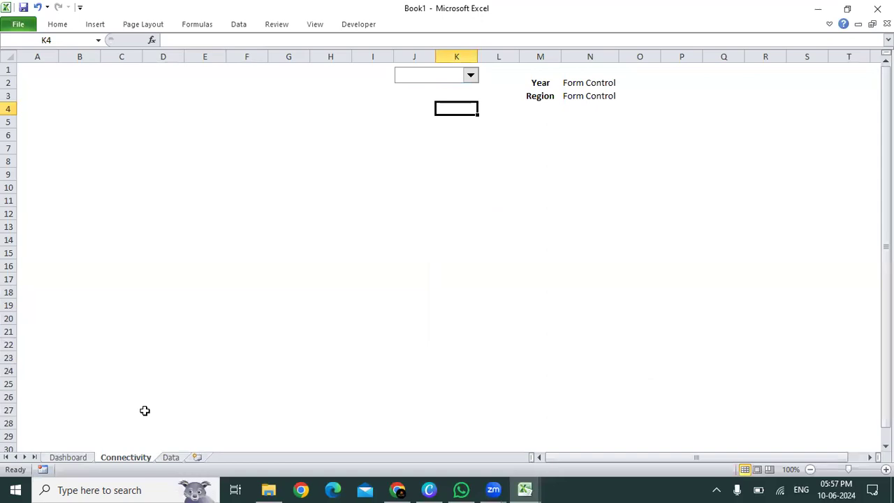
Step: Add filters to the Data sheet's header row and sort the records by Order Date from oldest to newest
left_click(171, 457)
left_click(132, 175)
key("ctrl+Up")
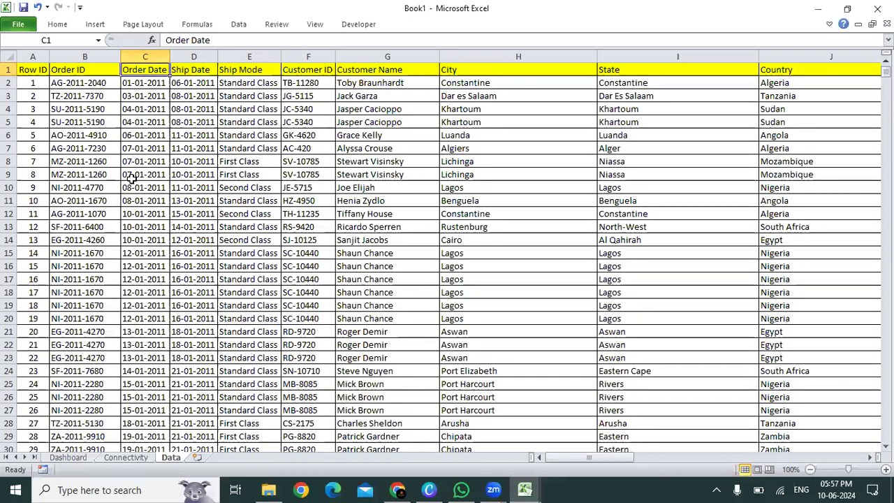
key("ctrl+shift+l")
key("alt+Down")
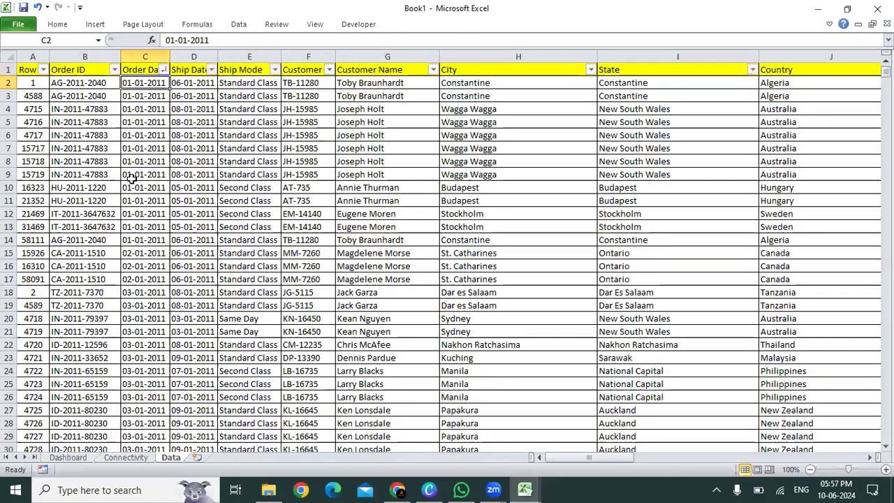
key("ctrl+Down")
key("ctrl+Up")
Step: Enter the heading Year in cell XEU1 at the far end of the Connectivity sheet
left_click(130, 457)
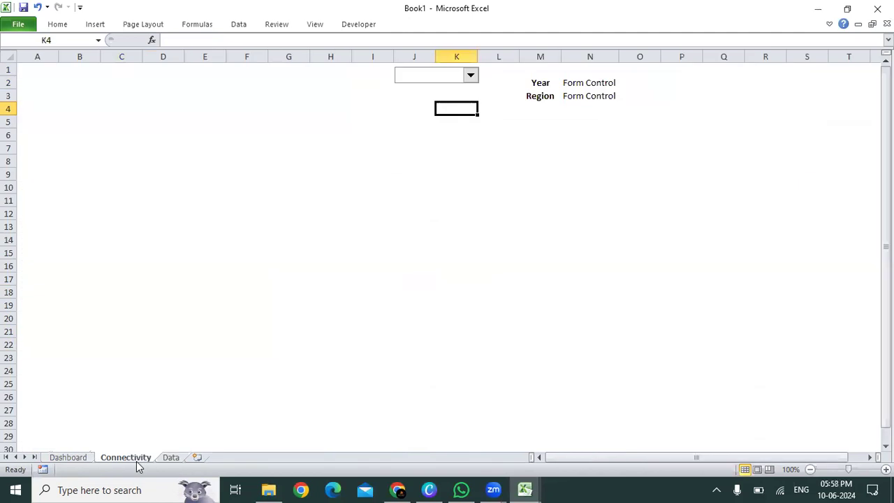
key("Right")
key("Right")
key("Right")
key("Right")
key("Right")
key("Right")
key("Right")
key("Up")
key("Up")
key("Up")
key("ctrl+Right")
key("Left")
key("Left")
key("Left")
key("Left")
key("Left")
key("Left")
key("Left")
key("Left")
key("Left")
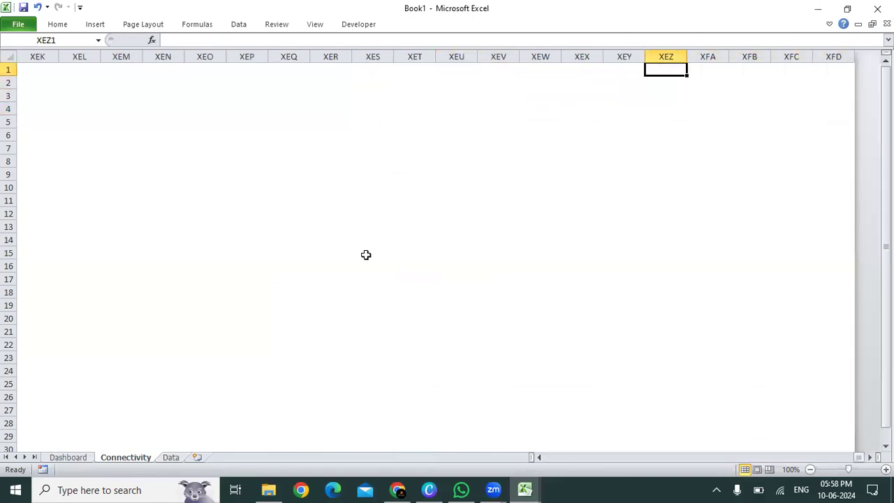
type("Year")
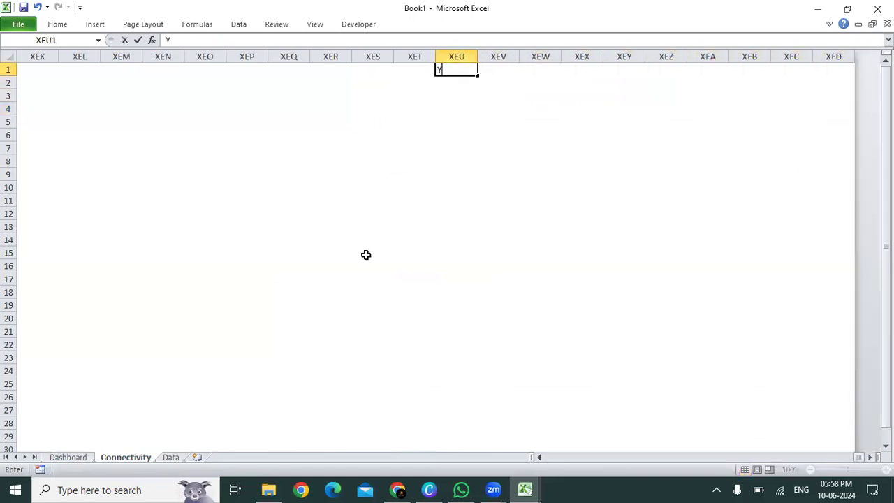
key("Return")
Step: Center the Year heading in cell XEU1
key("Up")
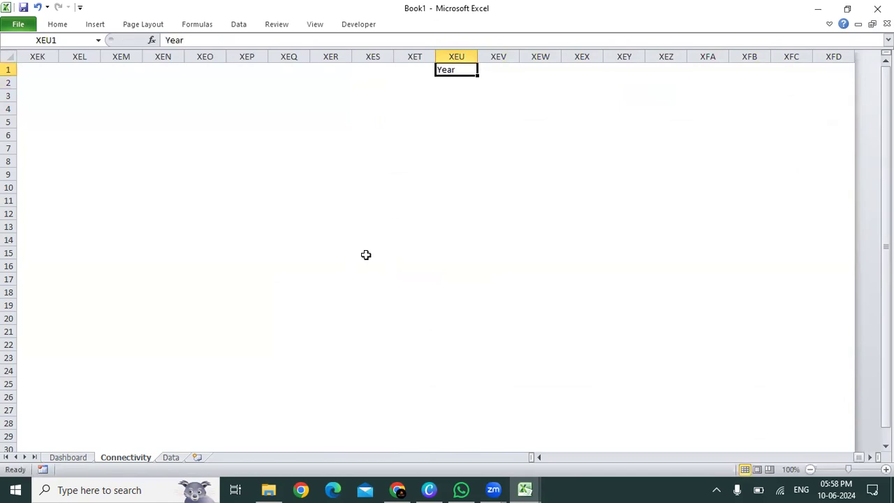
key("alt+h")
key("a")
key("c")
Step: List the years 2011, 2012, 2013 and 2014 in cells XEU2 to XEU5 below the Year heading
key("Down")
type("2011")
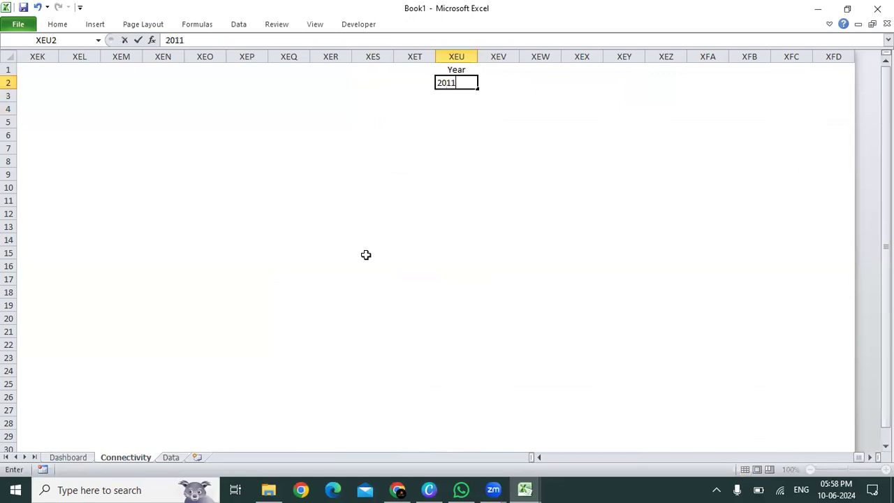
key("Return")
type("2012")
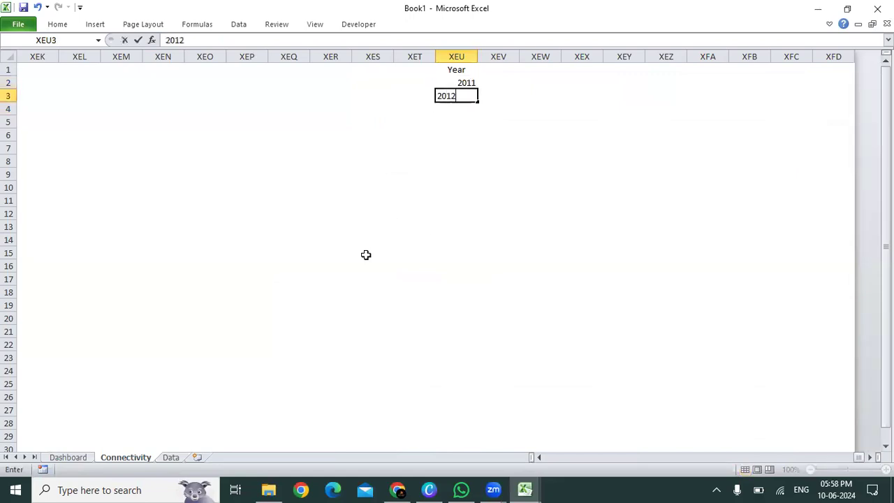
key("Return")
type("2013")
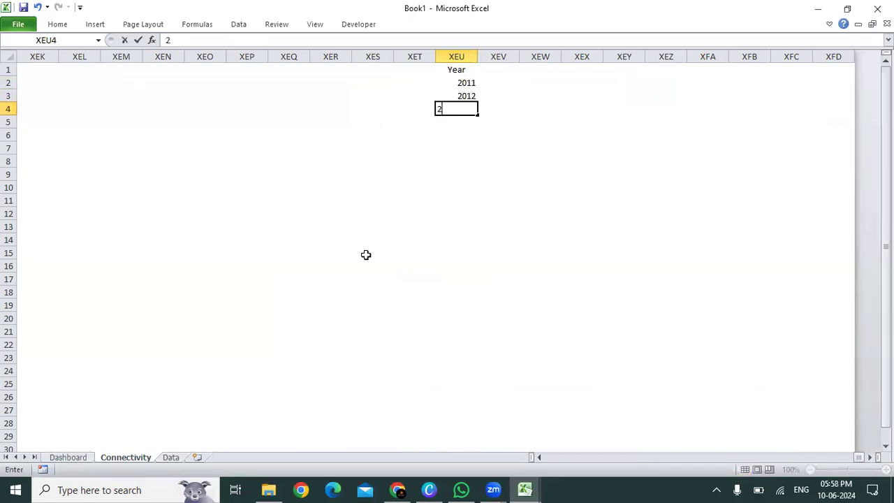
key("Return")
type("2014")
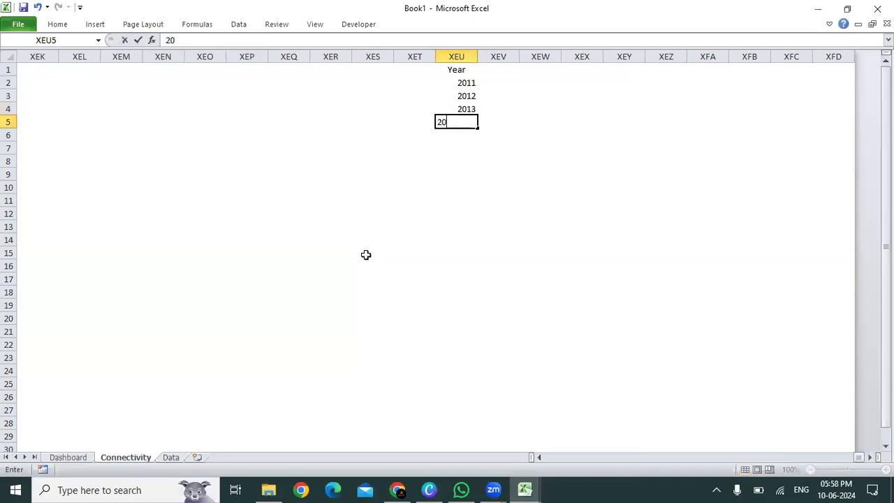
key("Return")
Step: Center the four year values in cells XEU2 to XEU5
key("Up")
key("Up")
key("Up")
key("Up")
key("shift+Down")
key("shift+Down")
key("shift+Down")
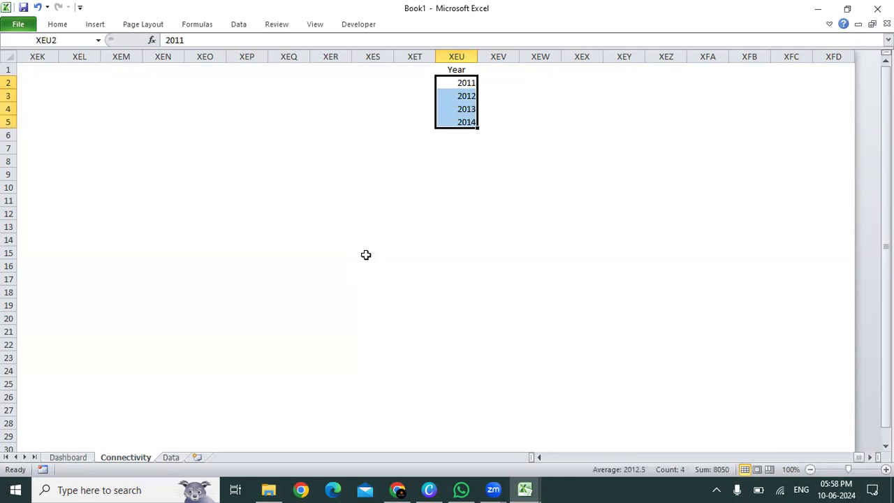
key("alt+h")
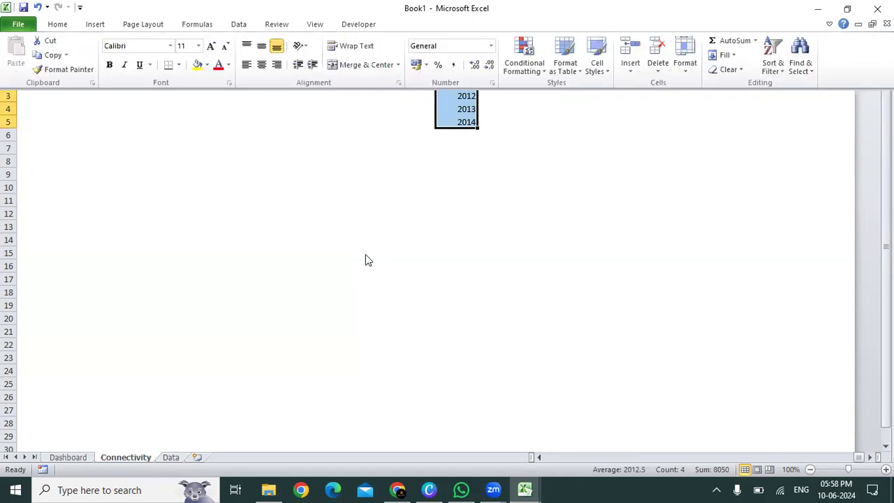
key("Escape")
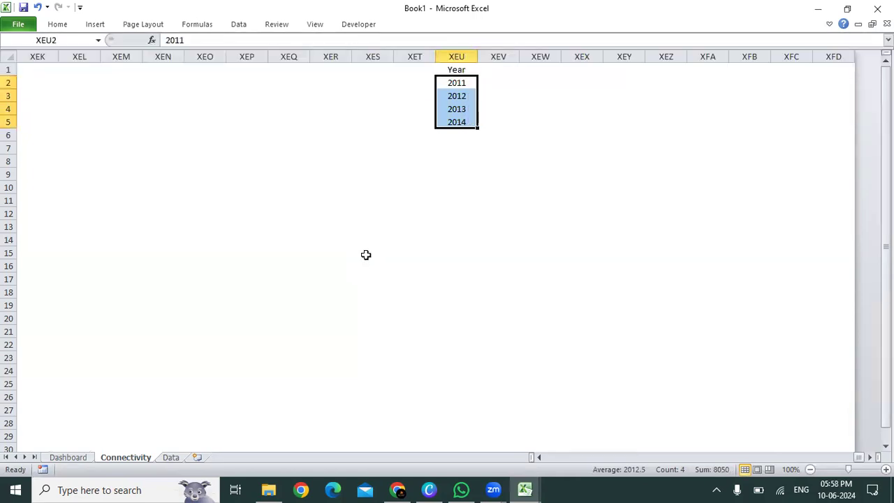
Step: Return to the start of the Connectivity sheet and check the Year and Region labels in column M
key("Up")
key("ctrl+Home")
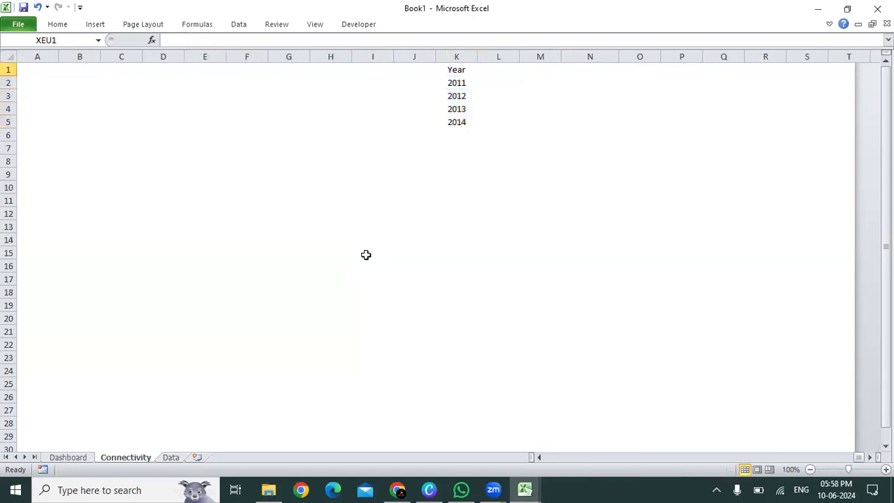
key("Right")
key("Right")
key("Right")
key("Right")
key("Right")
key("Right")
key("Right")
key("Right")
key("Right")
key("Right")
key("Right")
key("Right")
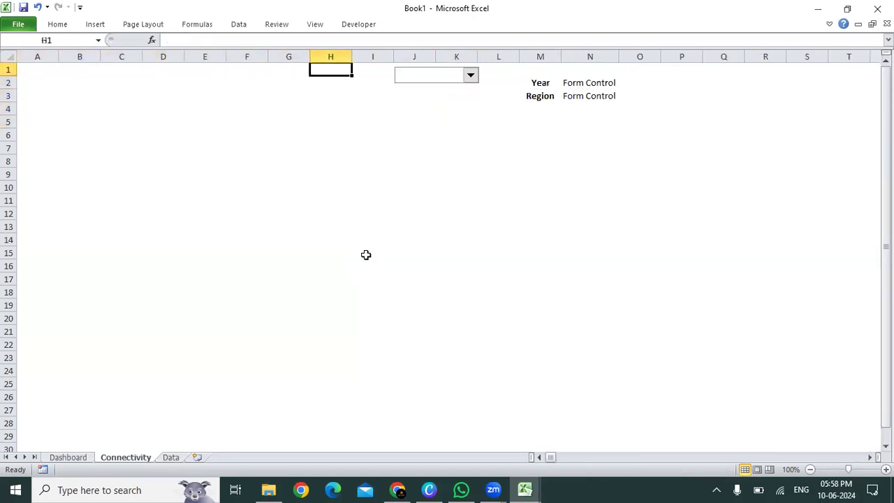
key("Down")
key("Down")
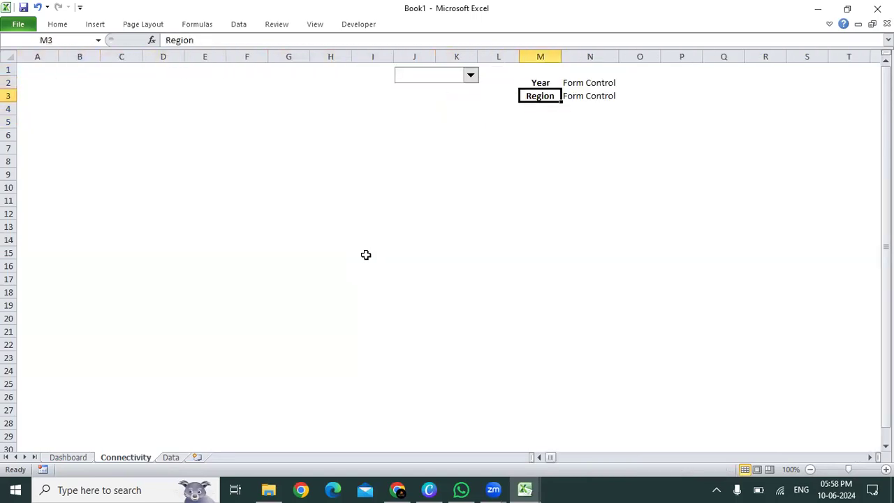
Step: Copy the entire Region column (M) from the Data sheet
left_click(171, 458)
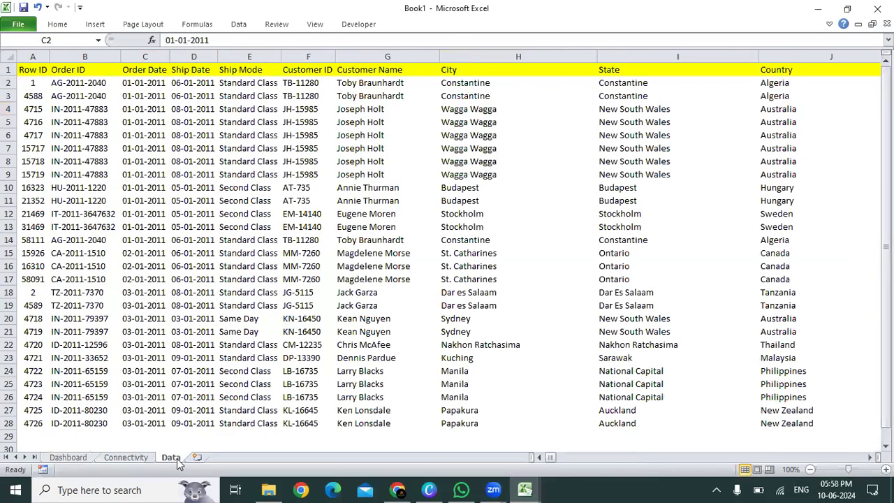
key("Right")
key("Right")
key("Right")
key("Right")
key("Right")
key("Right")
key("Right")
key("Right")
key("Right")
key("Right")
key("Right")
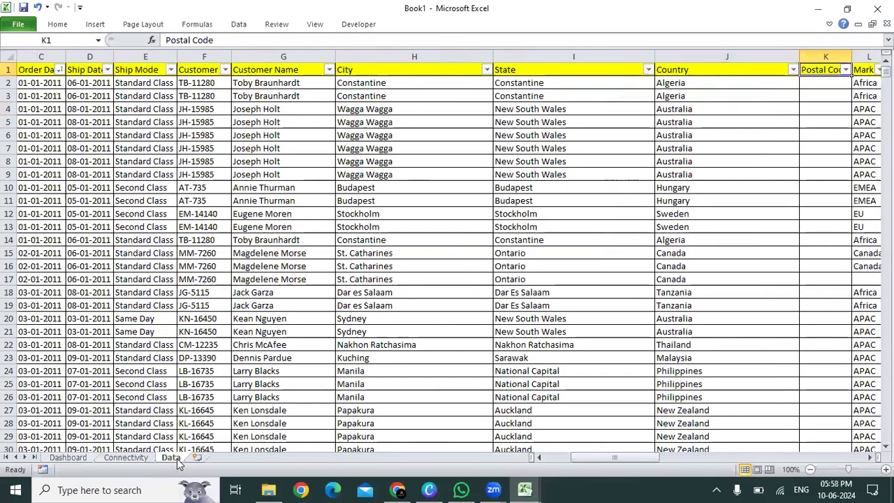
key("Left")
key("ctrl+space")
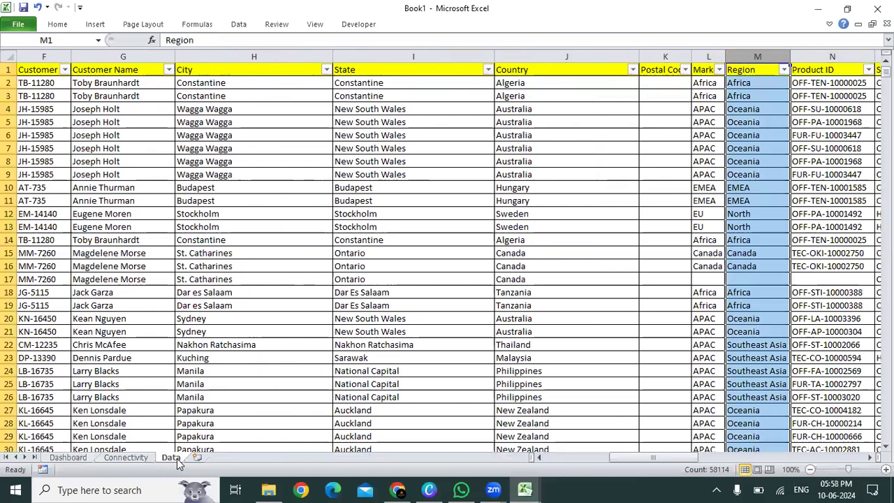
key("ctrl+c")
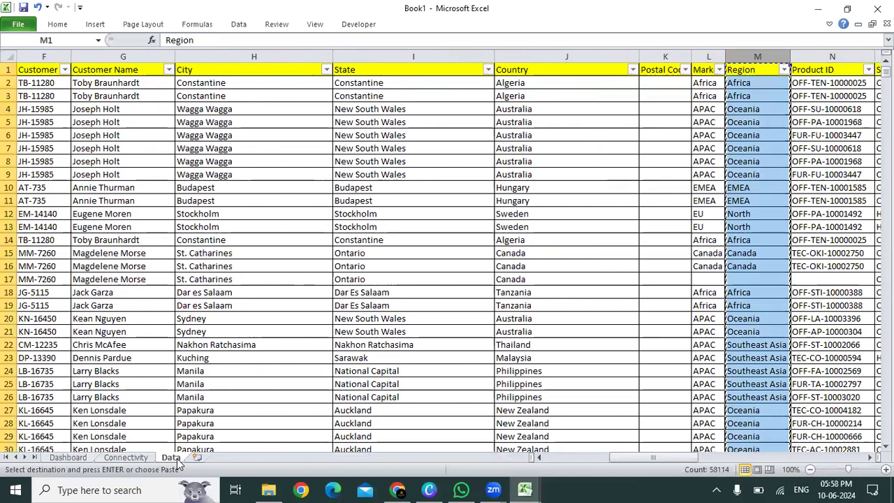
Step: Paste the copied Region column into column XEV of the Connectivity sheet, next to the Year list
left_click(142, 459)
key("Right")
key("ctrl+Right")
key("ctrl+Up")
key("Right")
key("Right")
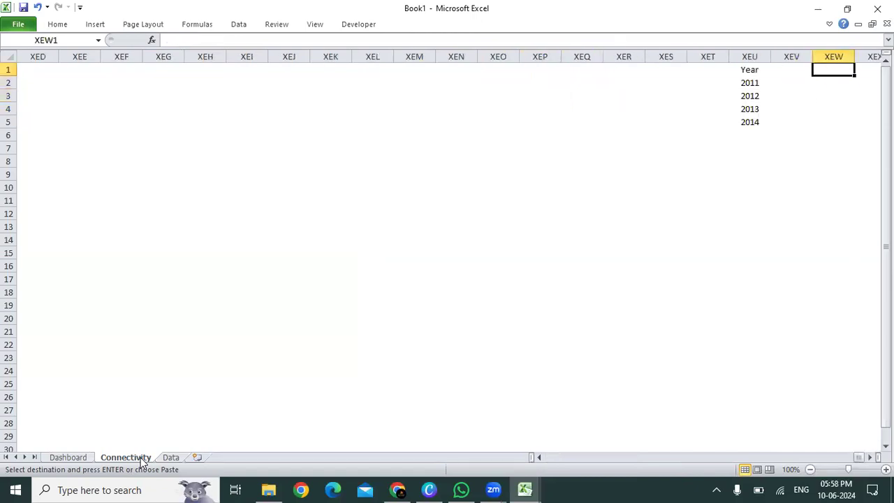
key("Left")
key("ctrl+v")
key("Escape")
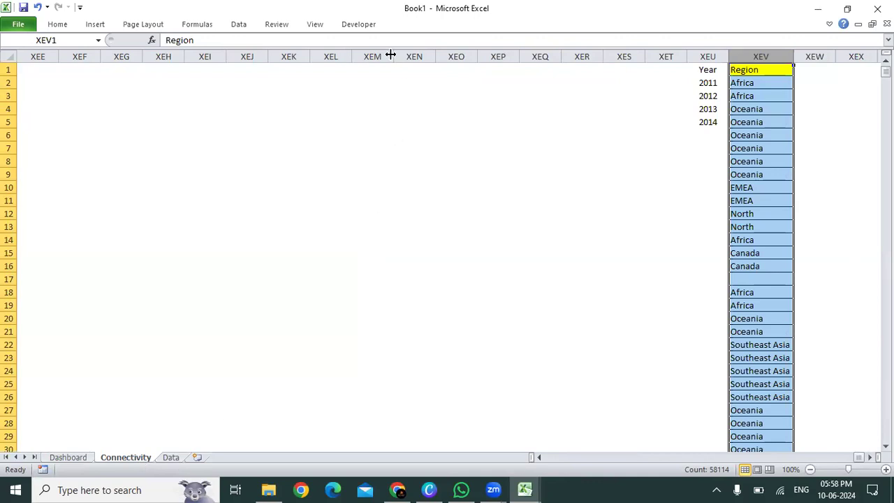
Step: Remove duplicates from the pasted Region column only, continuing with the current selection and treating the first row as a header
left_click(769, 55)
left_click(58, 25)
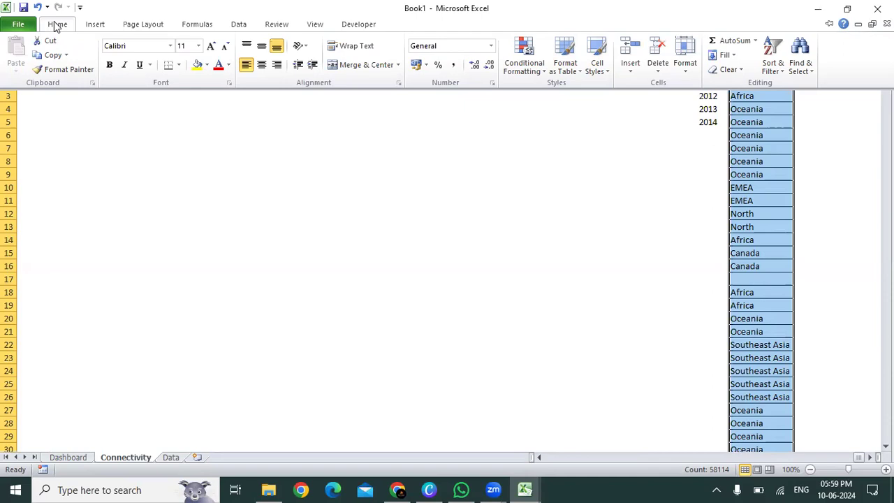
left_click(241, 27)
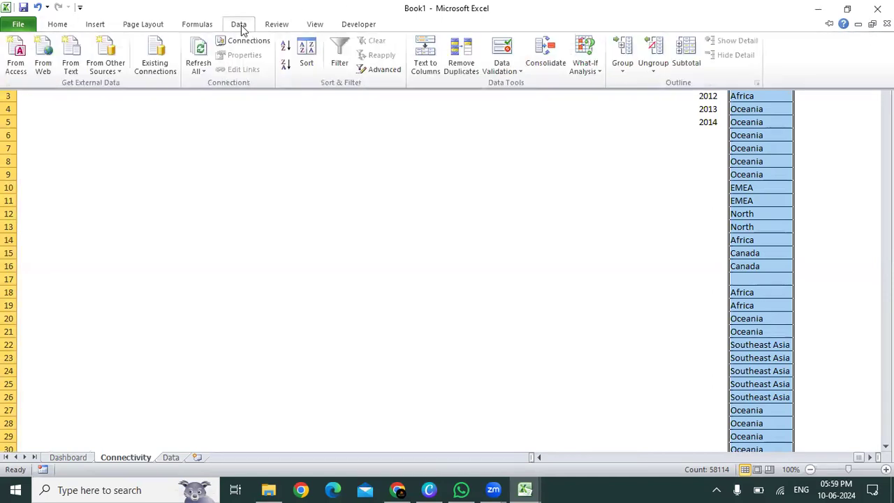
left_click(460, 56)
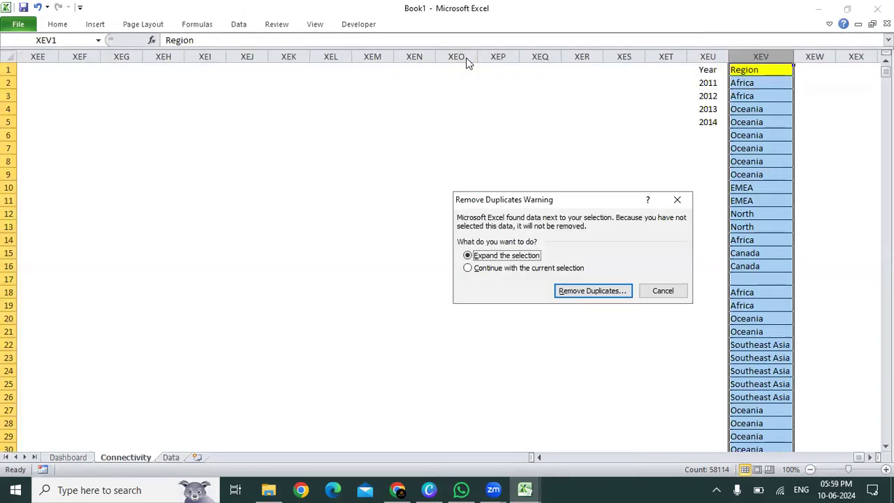
left_click(556, 269)
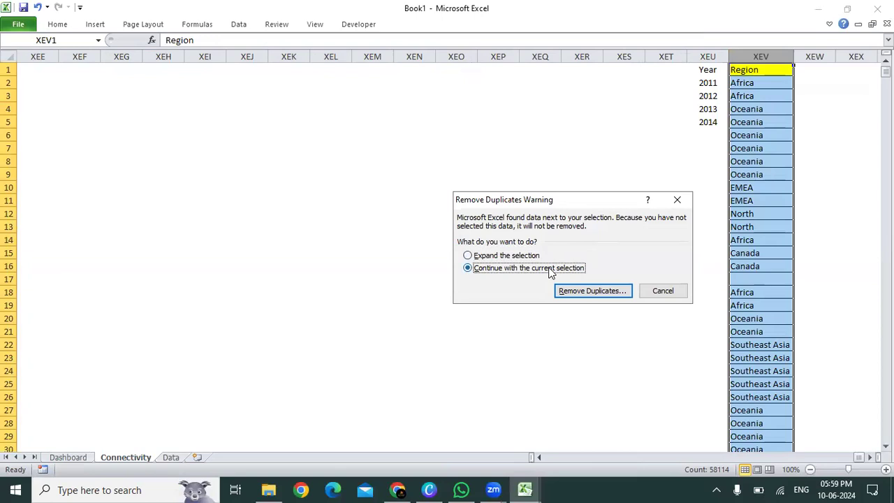
left_click(585, 293)
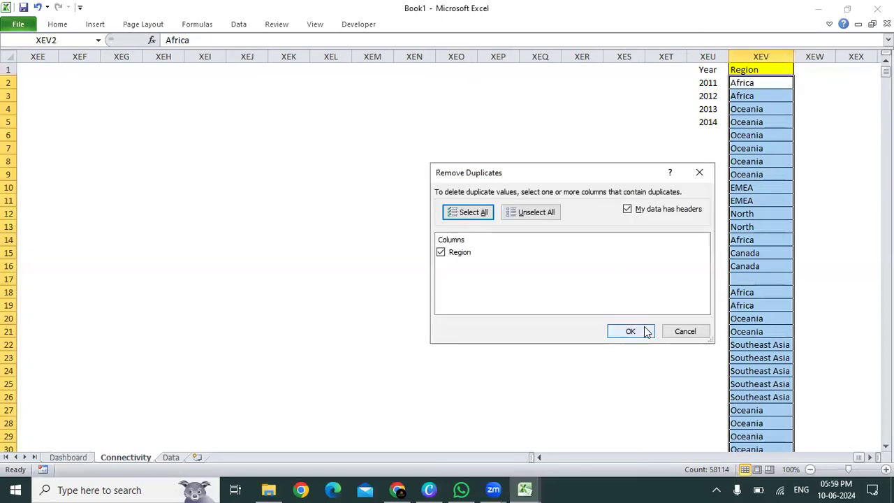
left_click(644, 331)
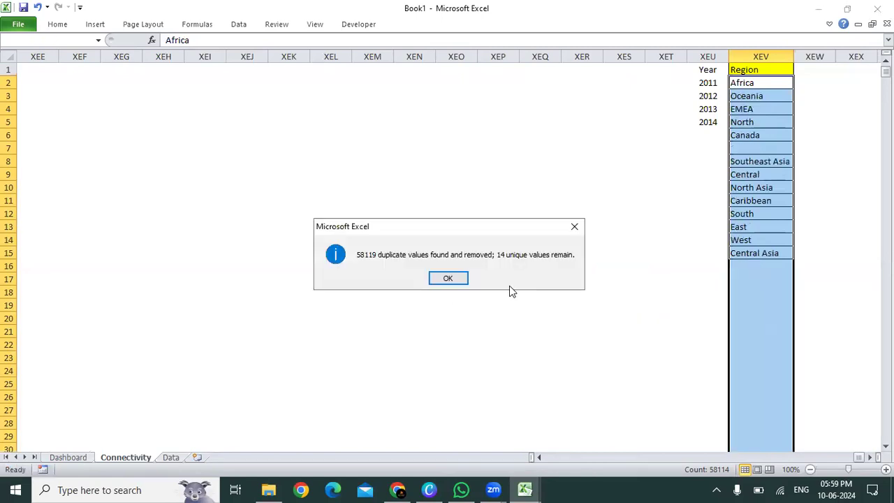
left_click(450, 278)
left_click(701, 187)
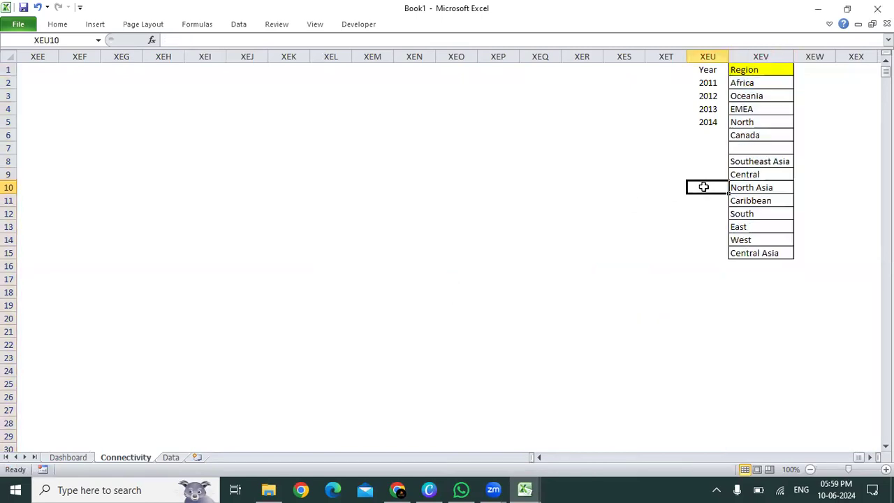
Step: Move the regions from Southeast Asia to Central Asia up one row to XEV7, closing the blank gap in the list
left_click(750, 160)
key("ctrl+shift+Down")
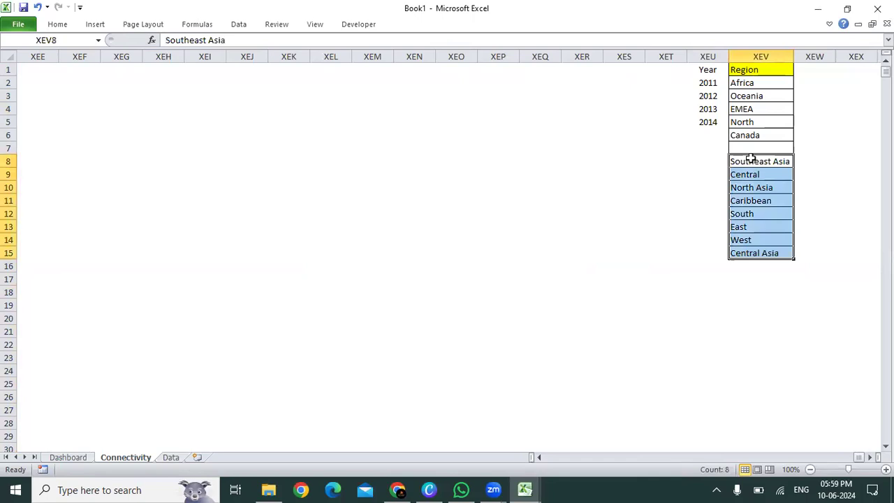
key("ctrl+x")
key("Up")
key("ctrl+v")
key("ctrl+Up")
key("Down")
key("ctrl+shift+Down")
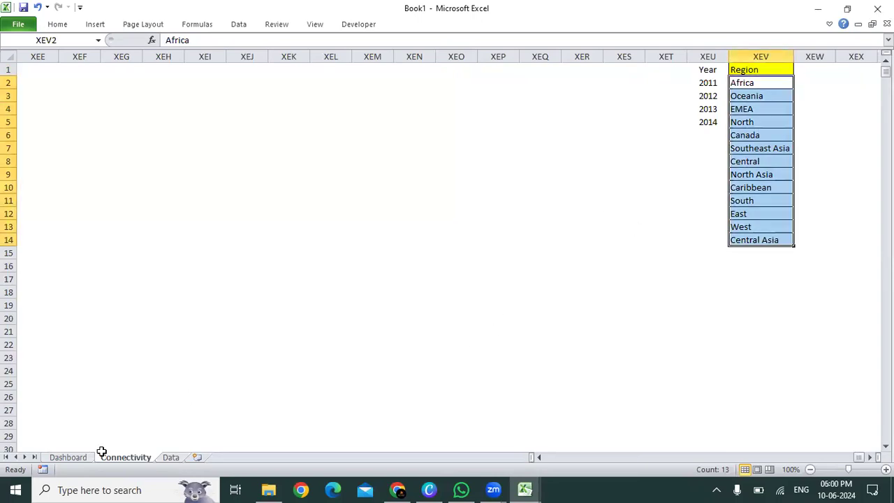
Step: Check the Region column's filter values on the Data sheet for blank entries
left_click(163, 462)
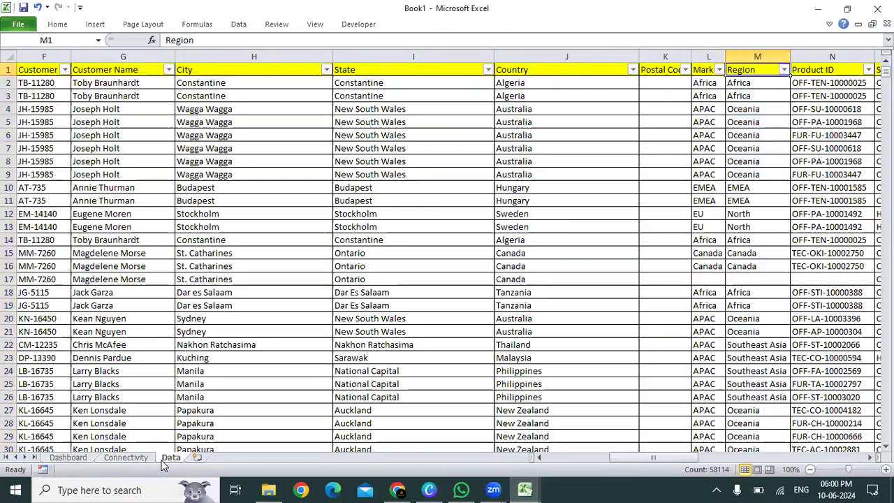
key("alt+Down")
key("Down")
key("Down")
key("Down")
key("Down")
key("Down")
key("Down")
key("Down")
key("Down")
key("Down")
key("Down")
key("Down")
key("Up")
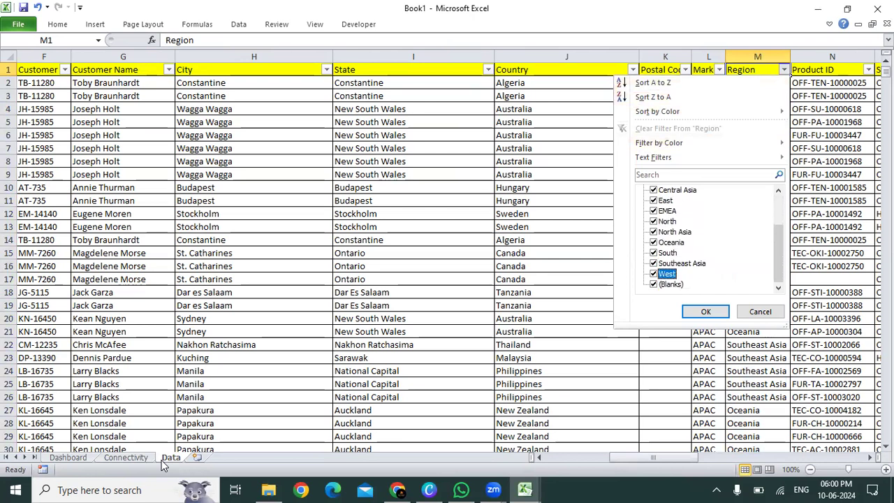
key("Return")
Step: Fill the blank Market and Region cells in row 17 of the Data sheet by copying Canada from that row's Country cell
key("Left")
key("ctrl+Down")
key("ctrl+Down")
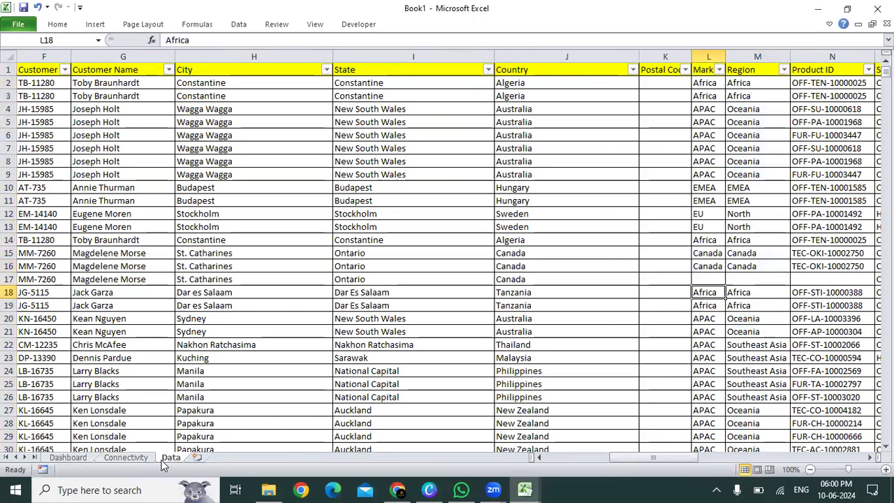
key("ctrl+Up")
key("Down")
key("Left")
key("Left")
key("Right")
key("ctrl+c")
key("Right")
key("Right")
key("shift+Right")
key("ctrl+v")
key("Escape")
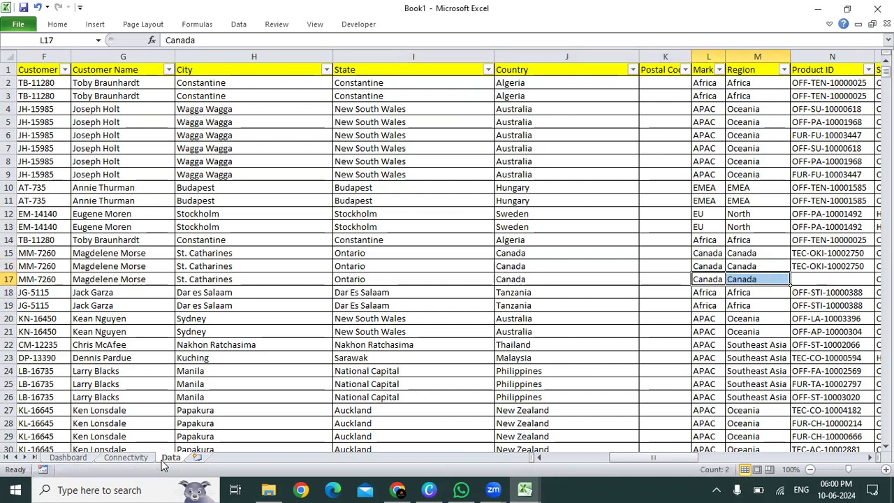
Step: Sort the Data sheet's records by the Region column from A to Z
key("ctrl+Up")
key("alt+Down")
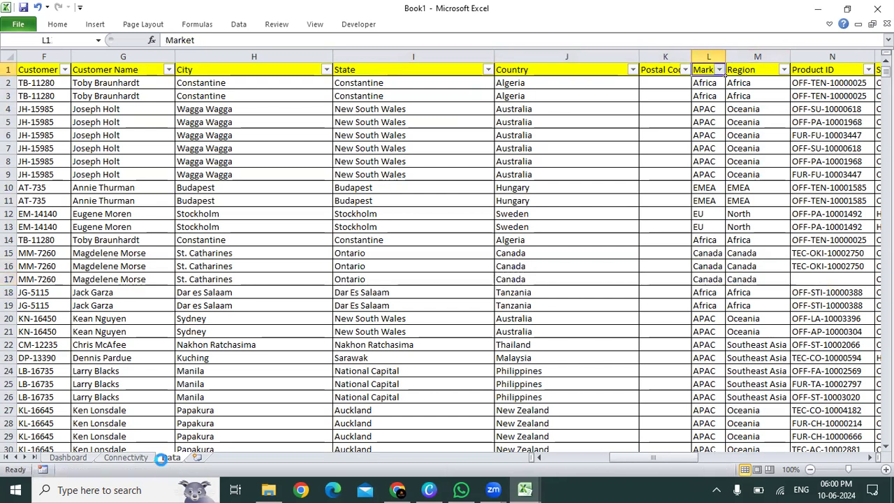
key("Escape")
key("Right")
key("alt+Down")
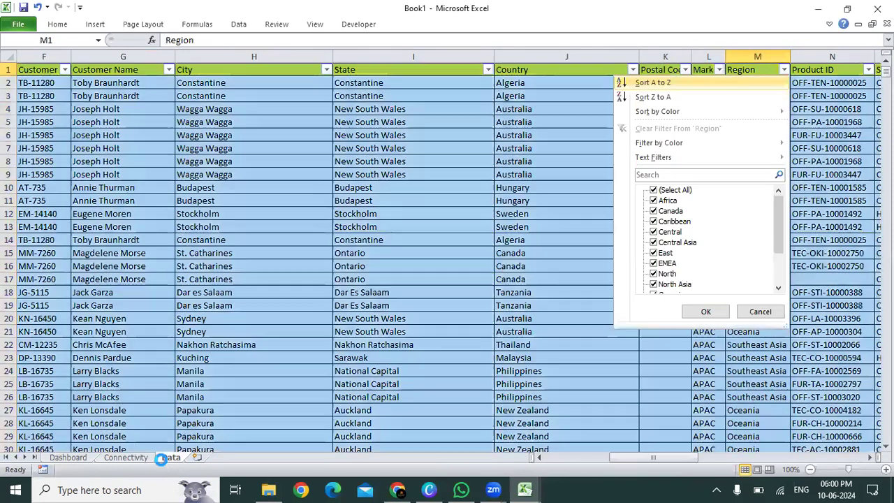
key("Return")
Step: Examine the Canada records below the last West row, from row 58116 down, for missing values across the columns
key("ctrl+Down")
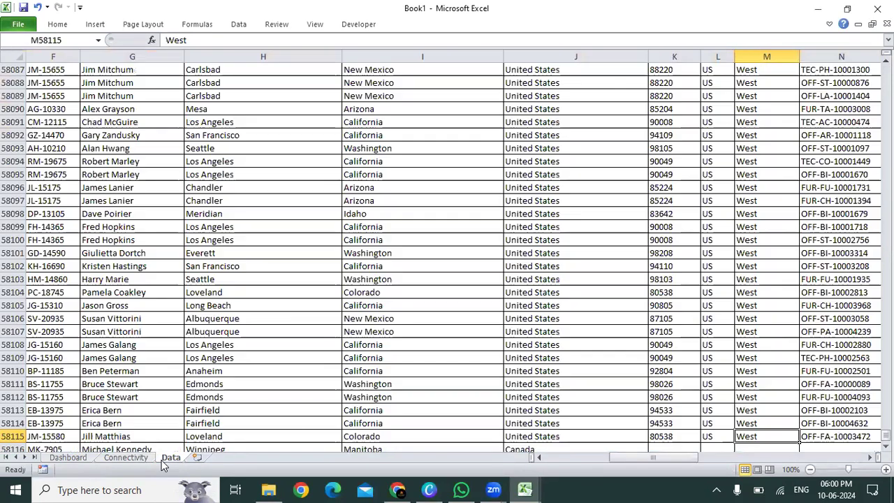
key("Page_Down")
key("Page_Up")
key("Down")
key("ctrl+Left")
key("ctrl+Left")
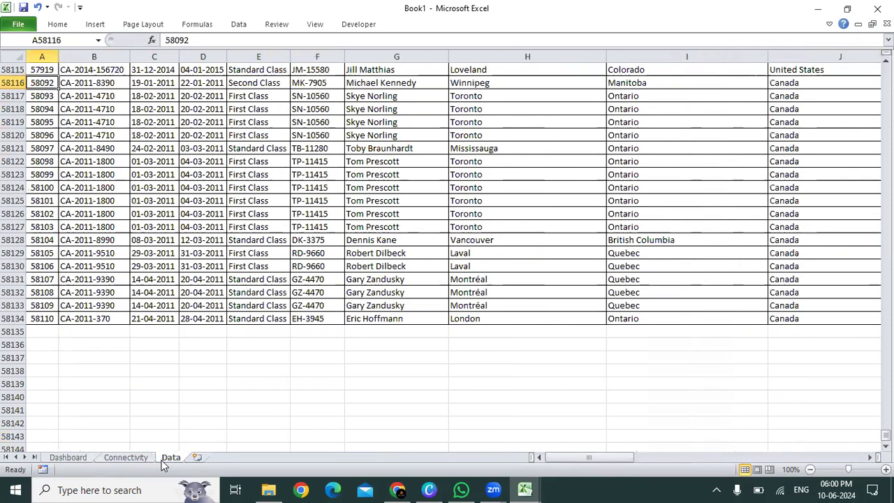
key("ctrl+shift+Down")
key("ctrl+shift+Right")
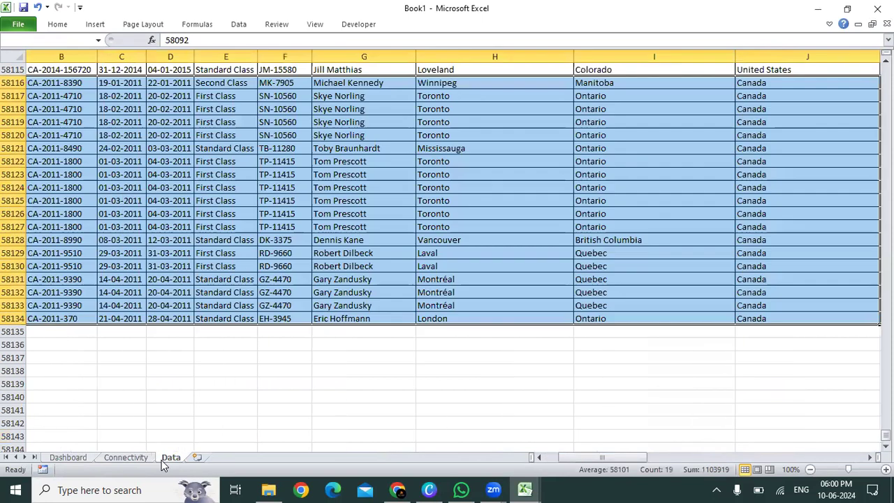
key("ctrl+Right")
key("ctrl+Right")
key("ctrl+Left")
key("Right")
key("Right")
key("Right")
key("ctrl+Right")
key("Right")
key("Left")
key("Left")
key("Left")
key("ctrl+Left")
key("ctrl+Left")
Step: Delete the incomplete Canada records in rows 58116 to 58134 of the Data sheet
key("ctrl+shift+Down")
key("ctrl+shift+Right")
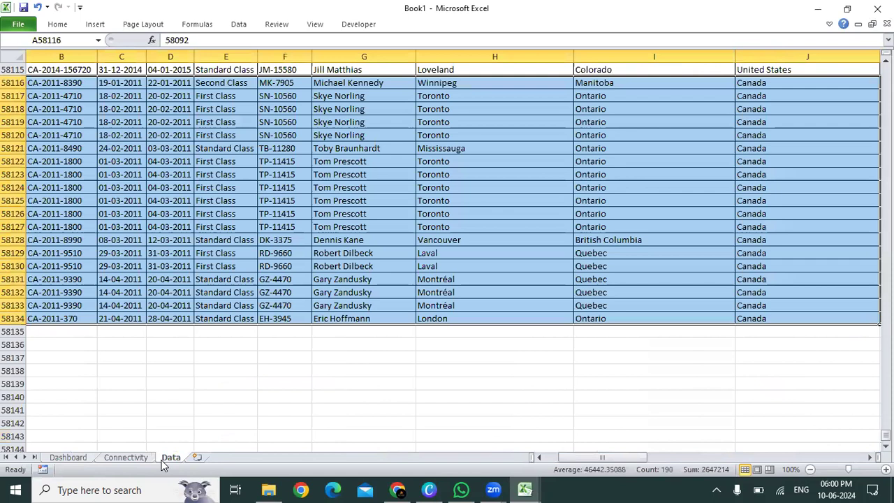
key("ctrl+z")
key("ctrl+Up")
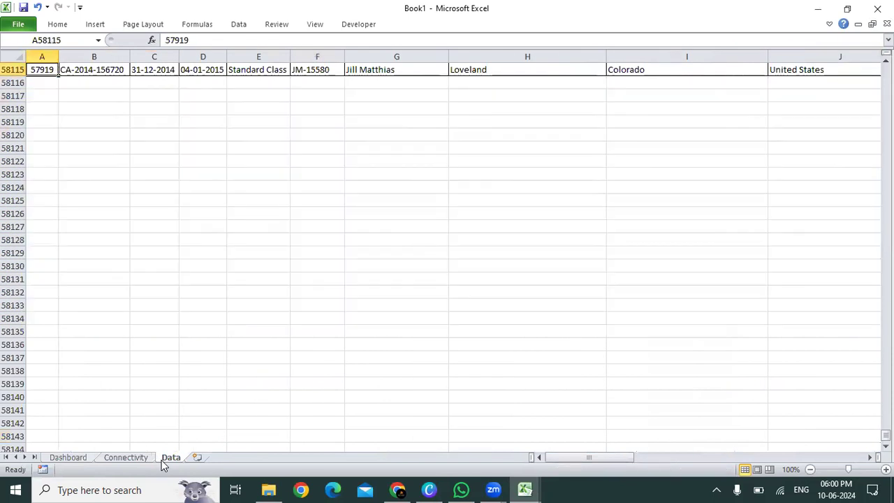
Step: Save the workbook as Book1 in the Documents folder, replacing the existing file of that name
key("ctrl+s")
key("Escape")
key("ctrl+s")
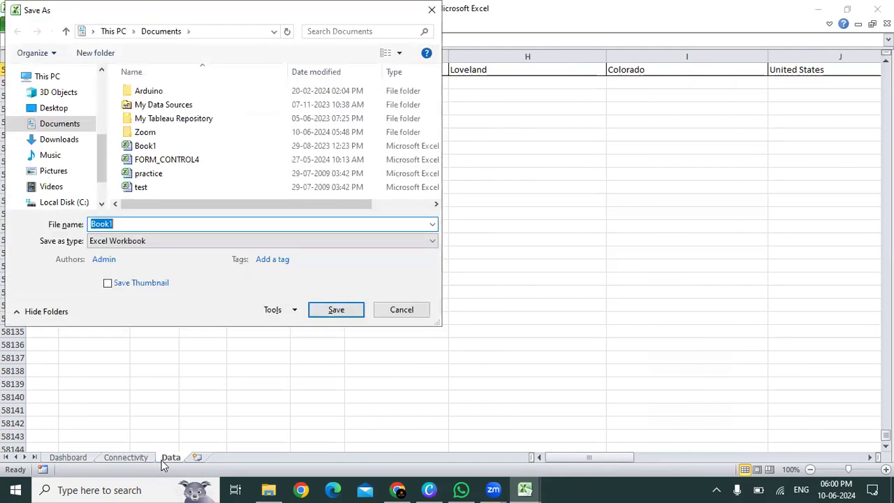
key("Return")
key("Left")
key("Return")
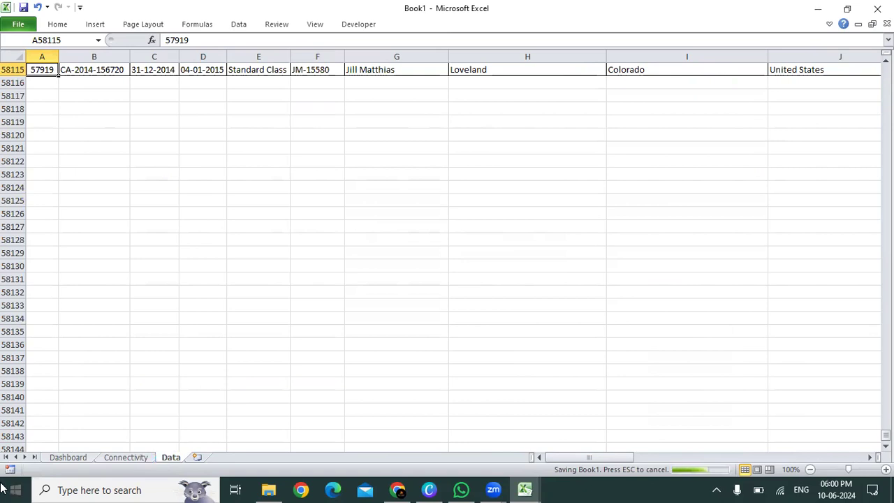
Step: Check the first records at the top of the Data sheet
left_click(475, 211)
key("ctrl+Up")
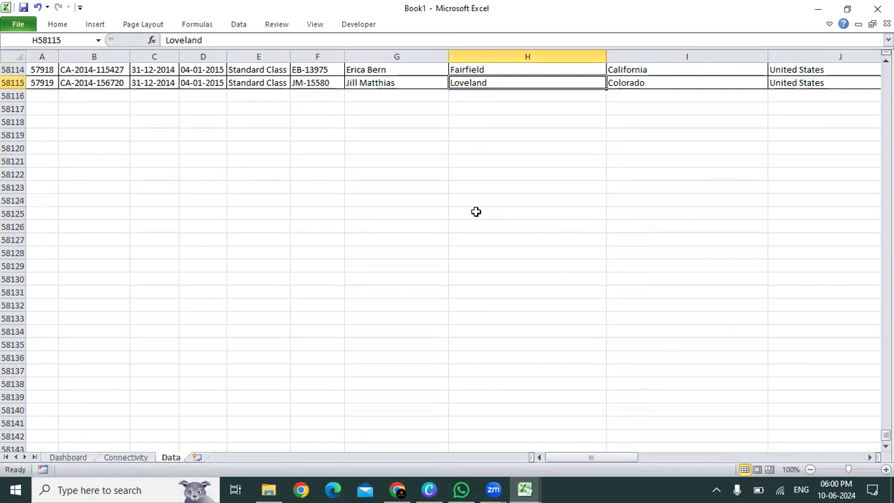
key("ctrl+Up")
key("ctrl+Left")
key("Down")
key("Down")
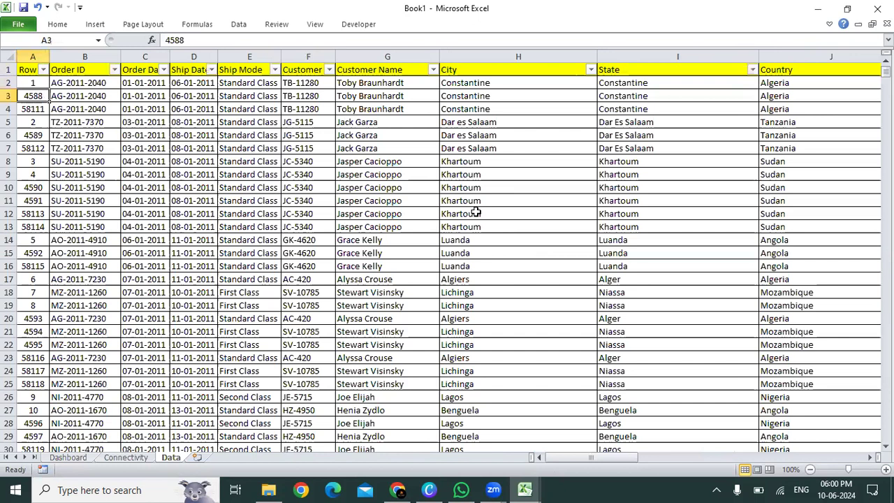
Step: Centre the region names in XEV2:XEV14 on the Connectivity sheet
left_click(133, 457)
left_click(439, 275)
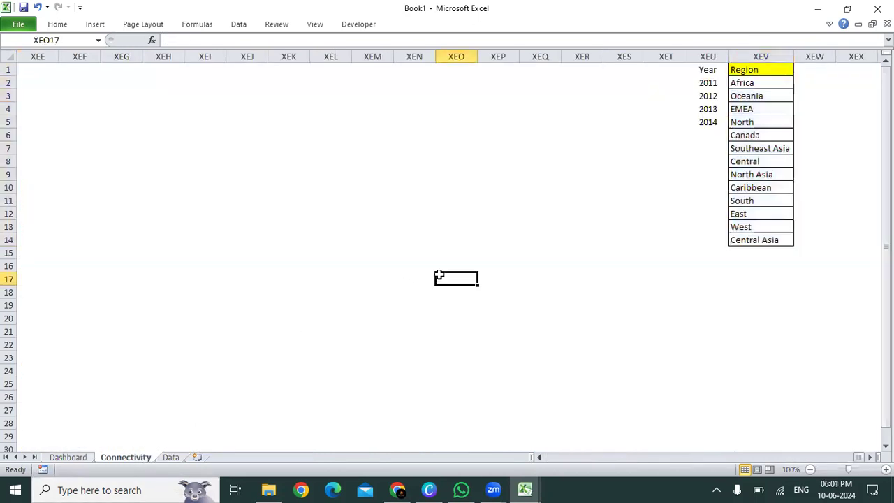
key("Right")
key("Right")
key("Right")
key("Right")
key("Right")
key("Right")
key("Up")
key("Up")
key("Up")
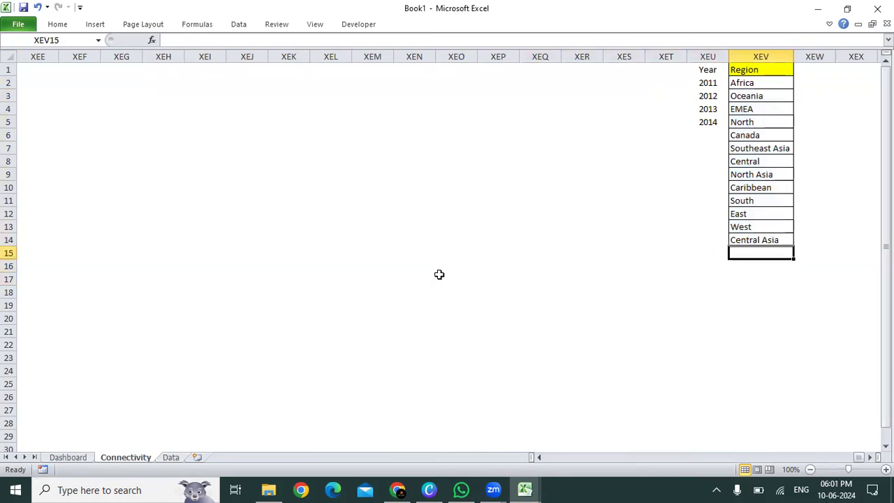
key("ctrl+Up")
key("Down")
key("ctrl+shift+Down")
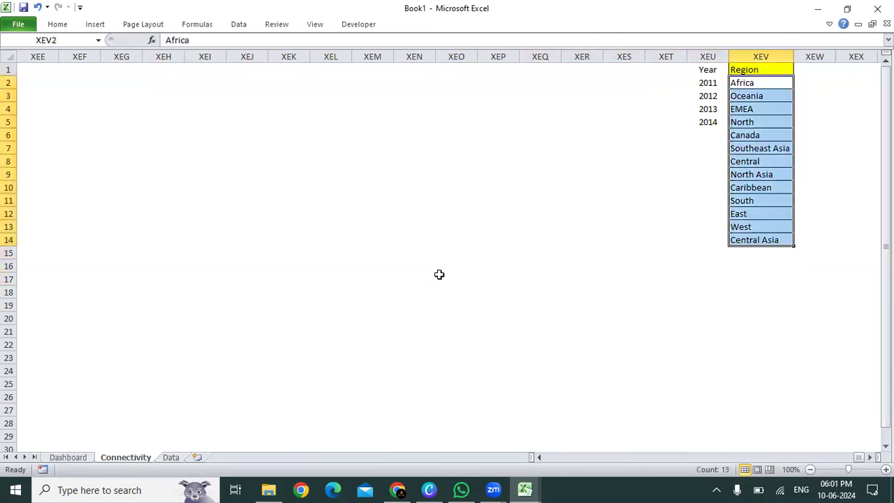
key("alt+h")
key("a")
key("c")
key("Up")
key("Left")
Step: Set the input range of the drop-down control on the Connectivity sheet to the years in $XEU$2:$XEU$5
key("ctrl+Home")
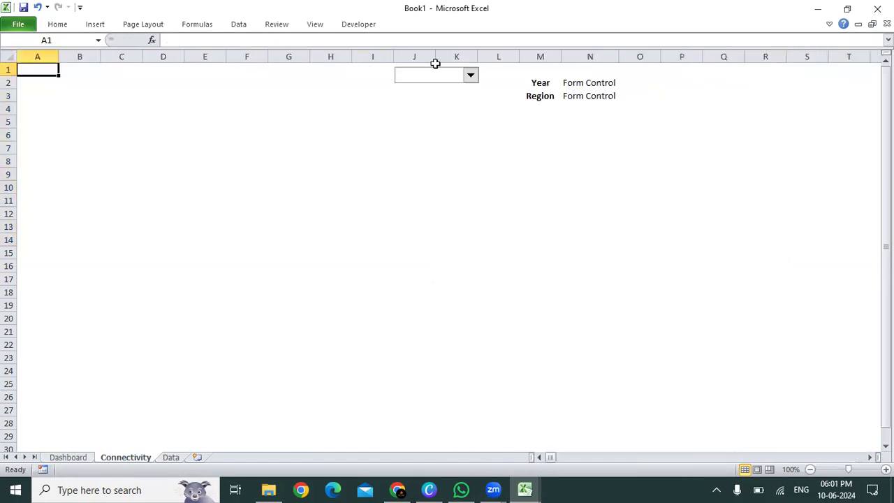
right_click(425, 70)
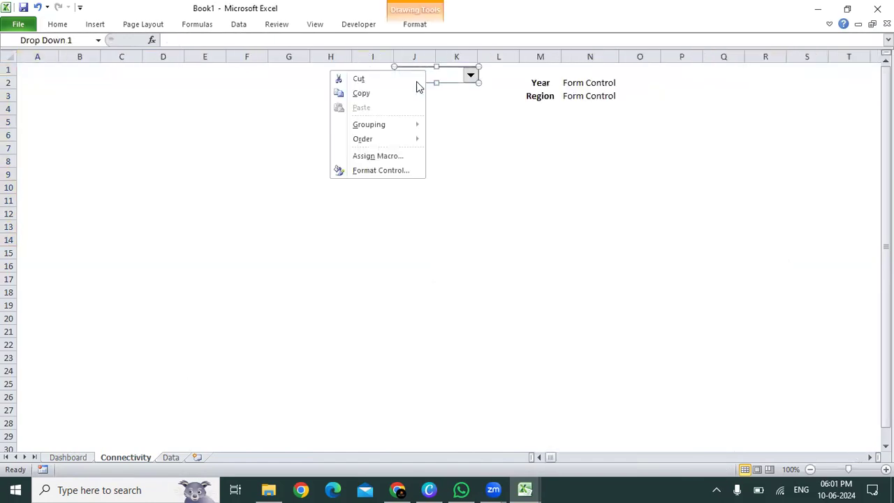
left_click(388, 170)
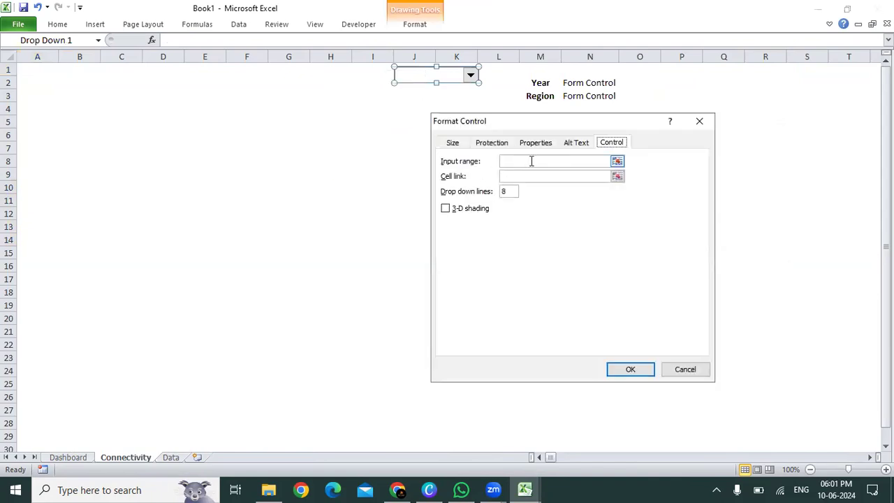
left_click(617, 165)
left_click(617, 162)
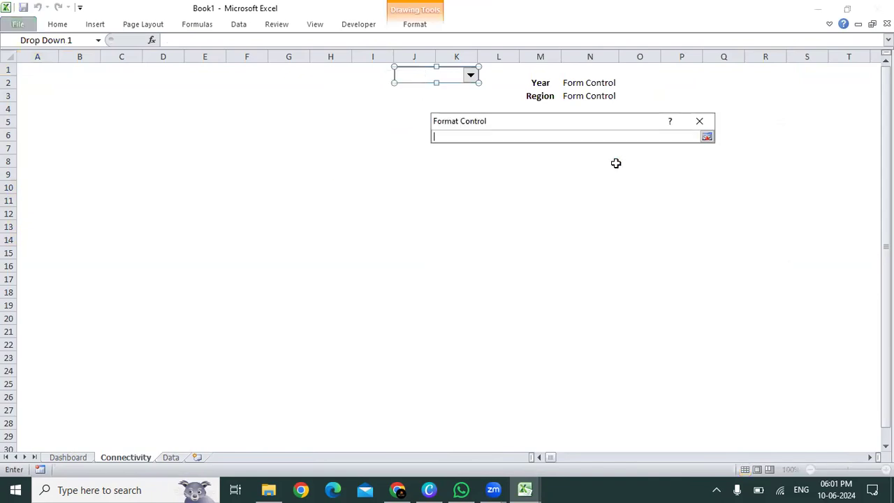
left_click(703, 81)
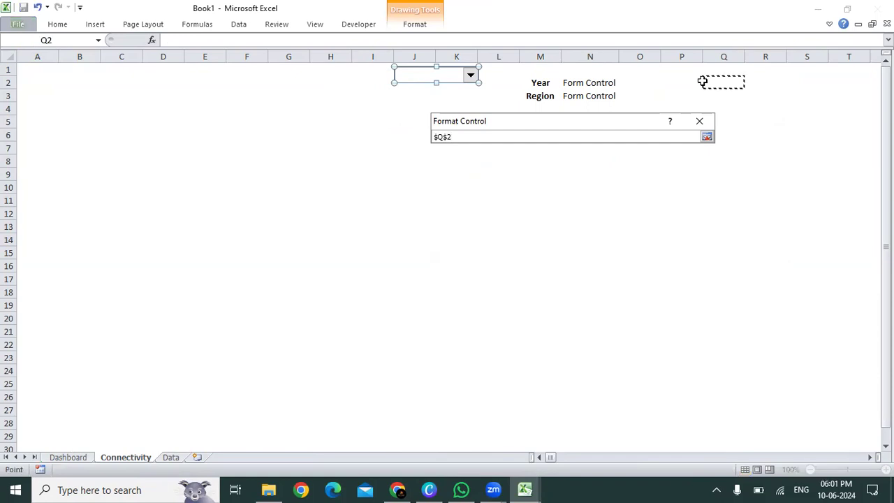
left_click(778, 82)
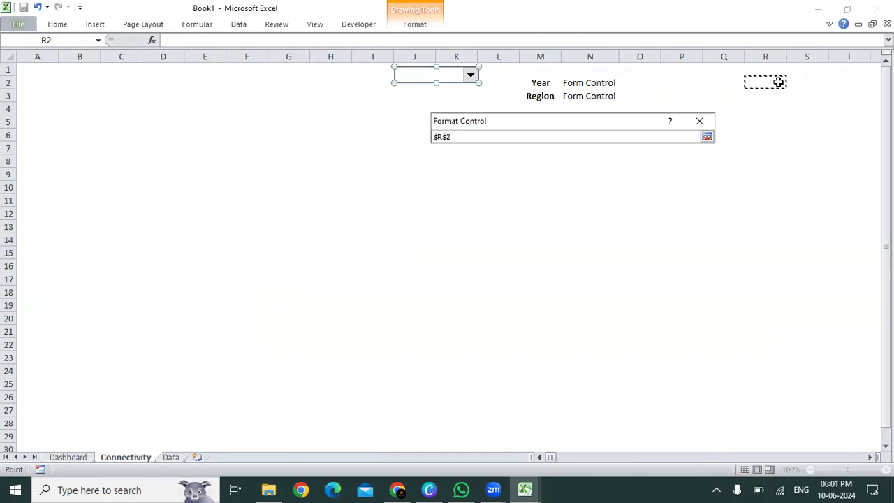
left_click(550, 458)
left_click_drag(550, 458, 870, 467)
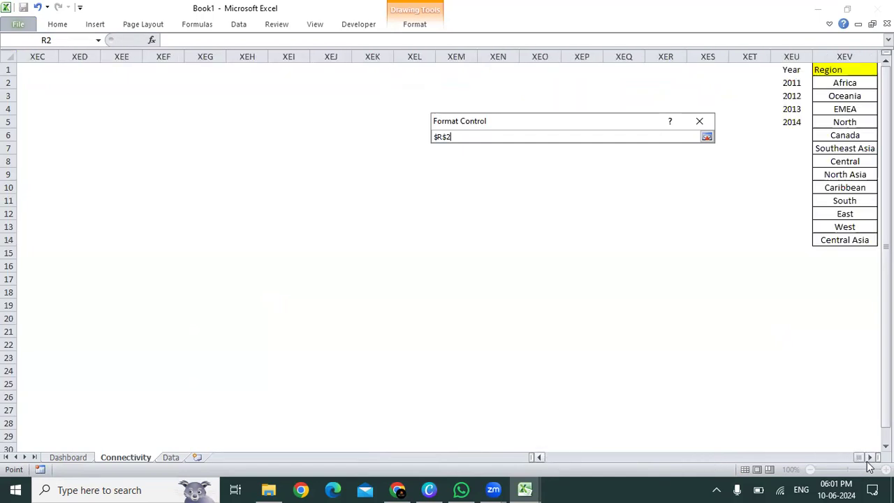
left_click_drag(786, 82, 790, 122)
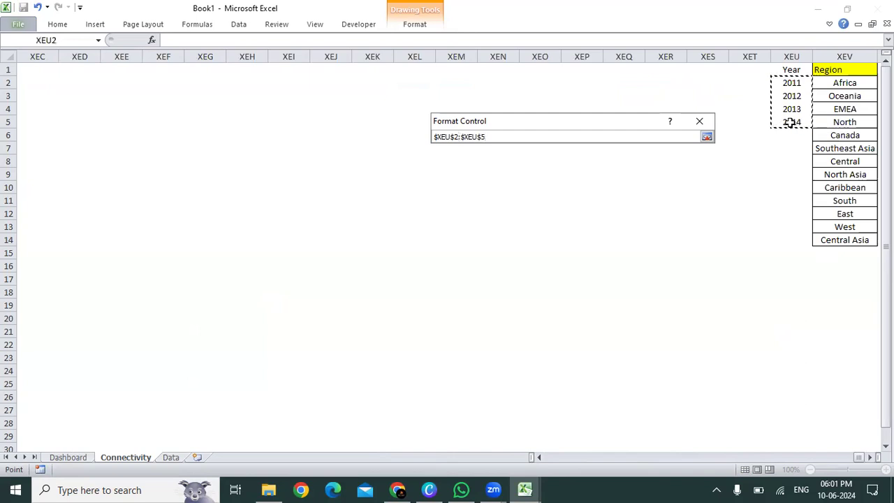
key("Return")
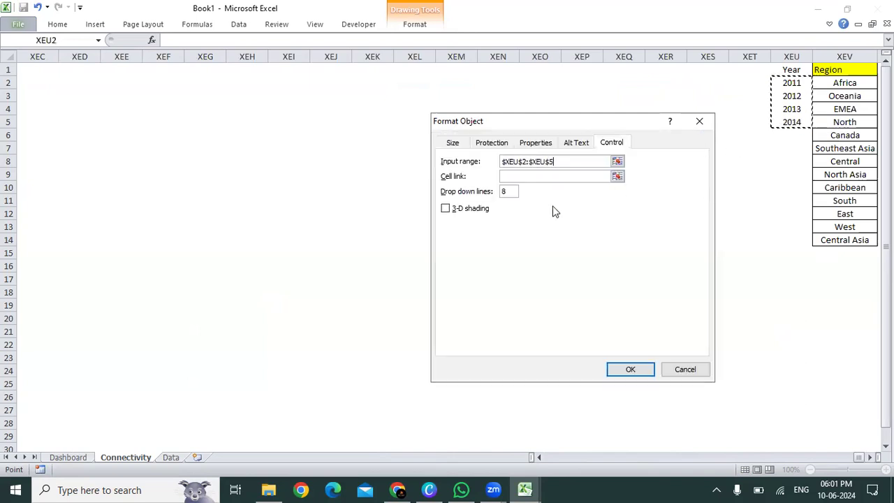
Step: Link the year drop-down control to cell $I$1 and apply the control settings
left_click(617, 177)
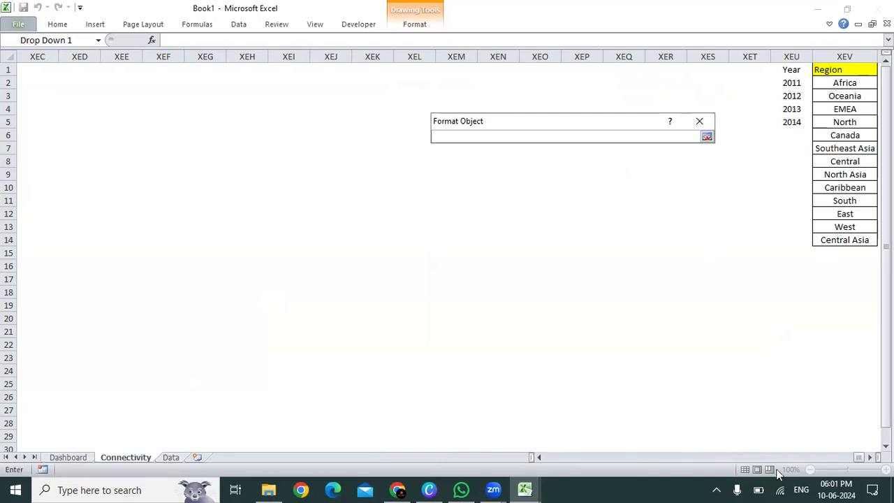
left_click_drag(862, 461, 492, 470)
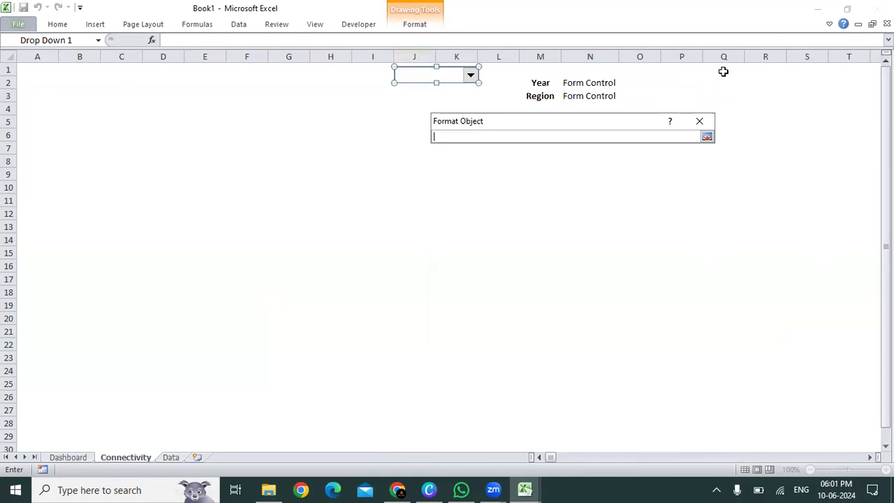
left_click(370, 72)
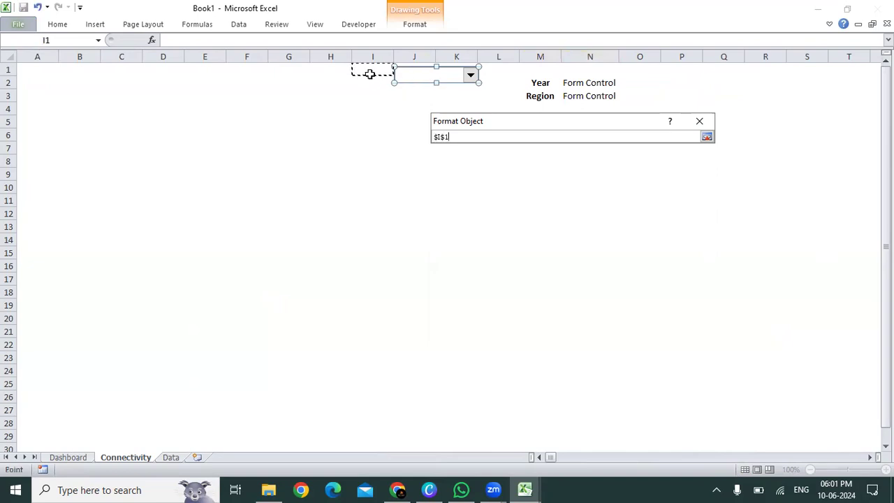
key("Return")
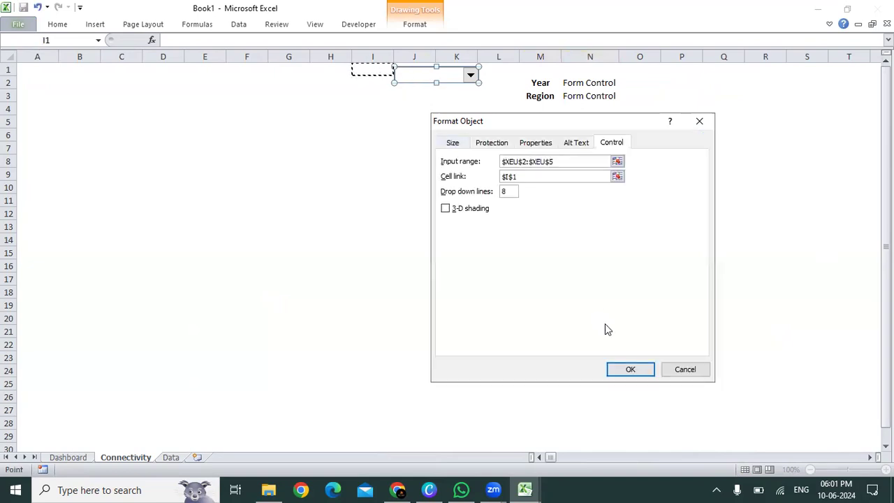
left_click(631, 368)
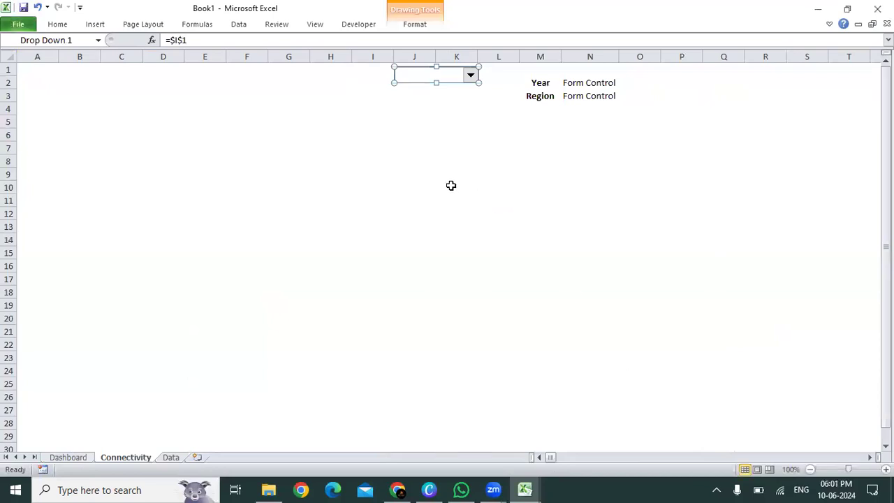
Step: Test the year drop-down by choosing 2011 from its list
left_click(451, 186)
left_click(470, 77)
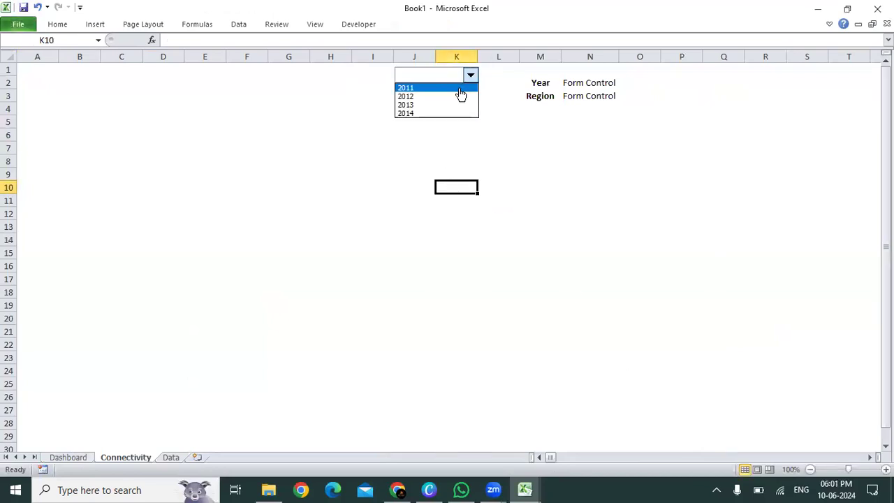
left_click(459, 87)
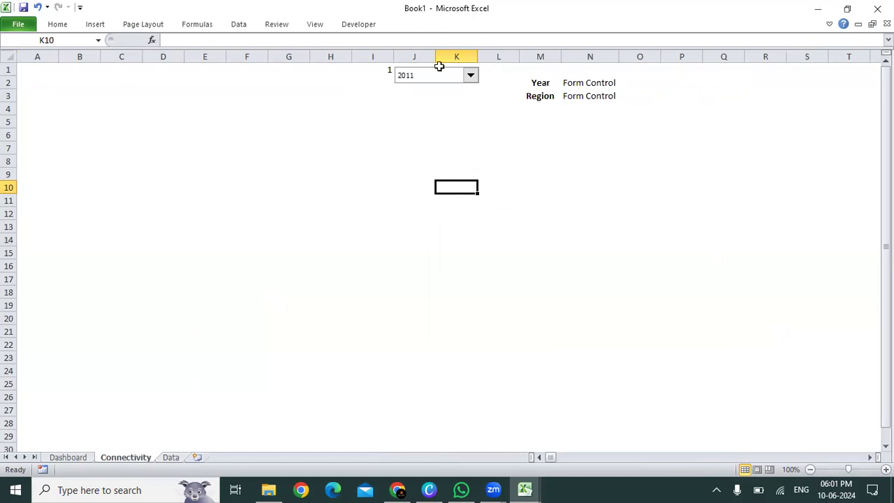
Step: Move the year drop-down slightly away from linked cell I1 and centre that cell's value
right_click(439, 76)
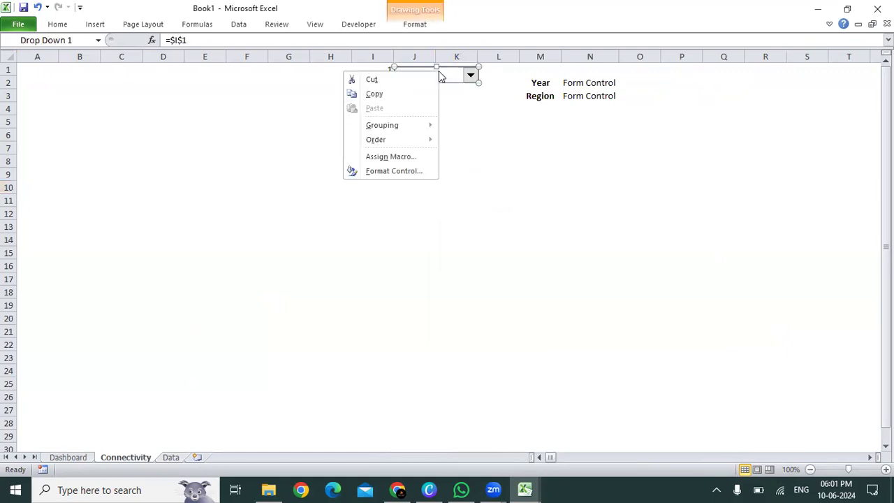
left_click(440, 79)
mouse_move(440, 74)
left_mouse_down()
mouse_move(459, 74)
mouse_move(448, 73)
left_mouse_up()
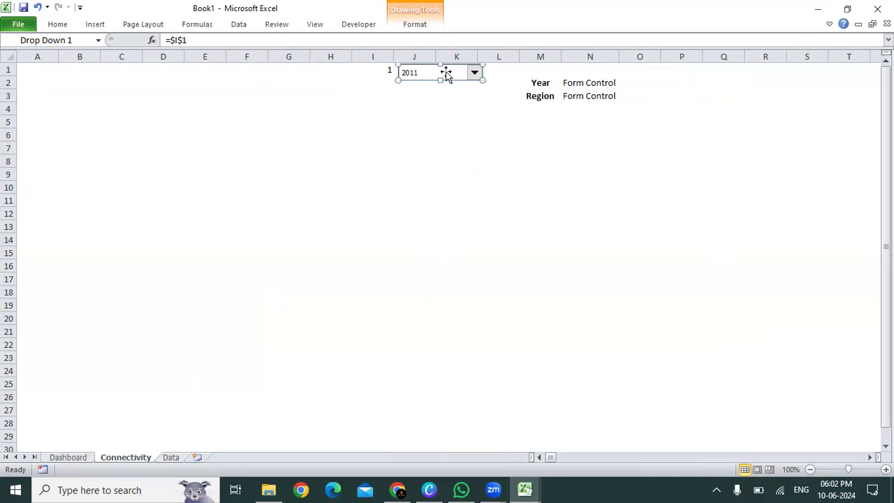
left_click(385, 91)
left_click(375, 70)
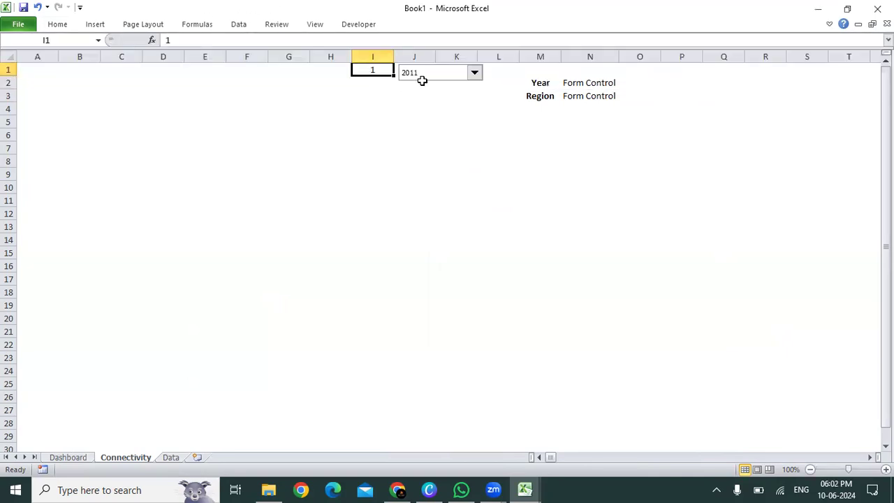
Step: Choose 2012, 2013 and 2014 in turn in the year drop-down to test its link to cell I1
left_click(480, 73)
left_click(447, 93)
left_click(475, 74)
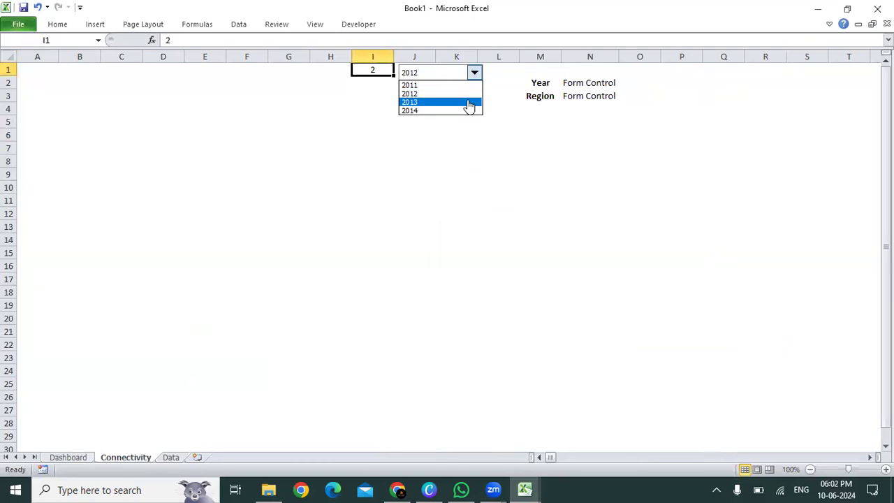
left_click(465, 102)
left_click(474, 77)
left_click(475, 111)
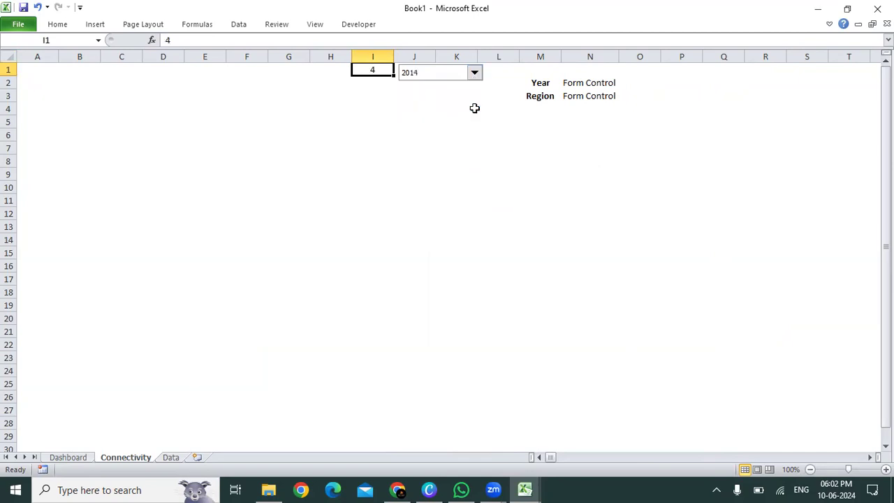
Step: Set the year drop-down back to 2011
left_click(475, 73)
left_click(472, 85)
left_click(352, 111)
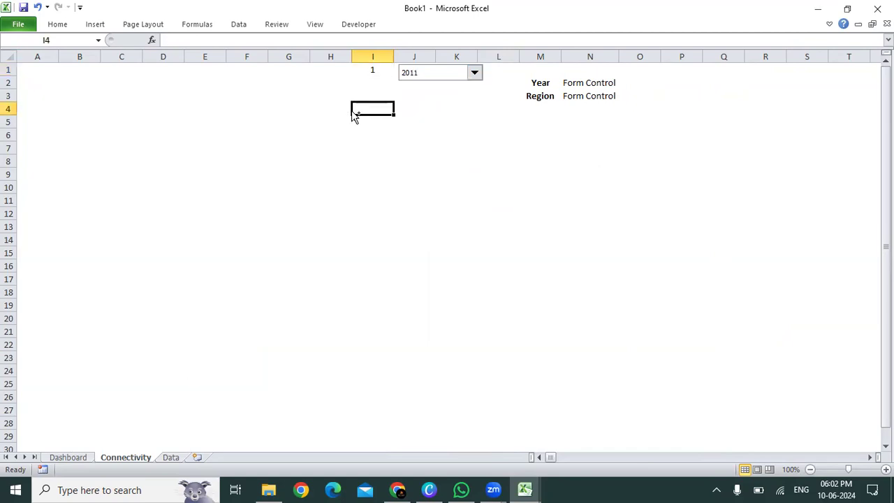
key("ctrl+Up")
key("ctrl+Left")
key("Down")
key("Down")
key("Down")
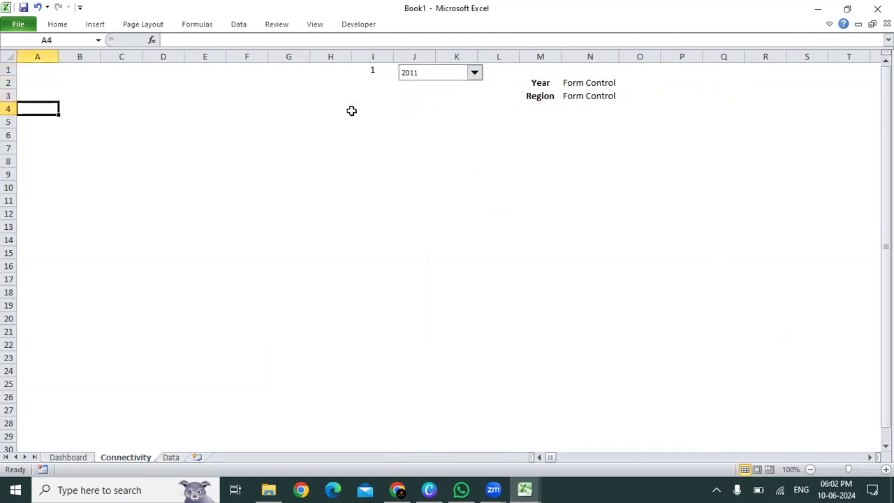
key("Up")
key("Up")
key("Up")
key("ctrl+Right")
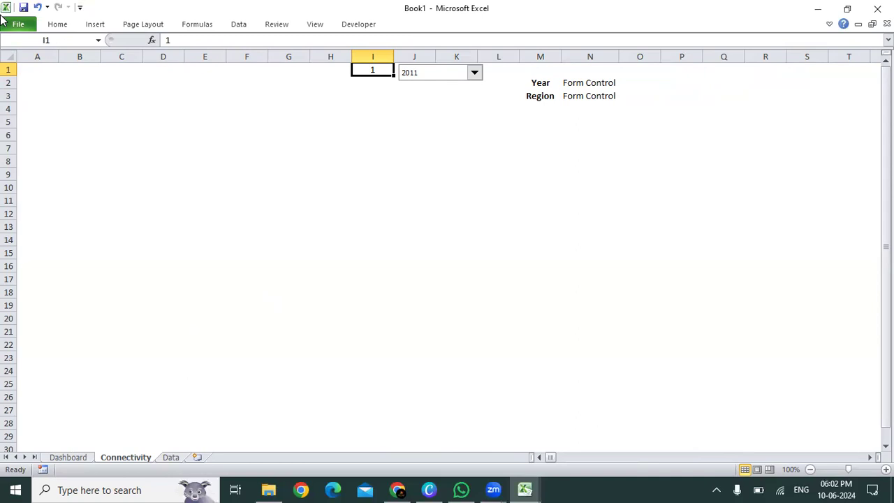
key("Down")
key("Down")
key("Home")
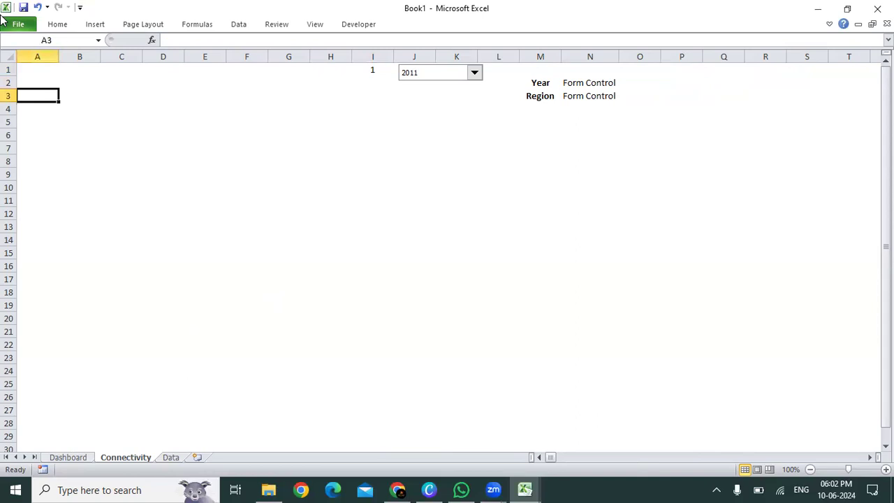
key("Right")
key("Right")
key("Right")
key("Right")
key("Right")
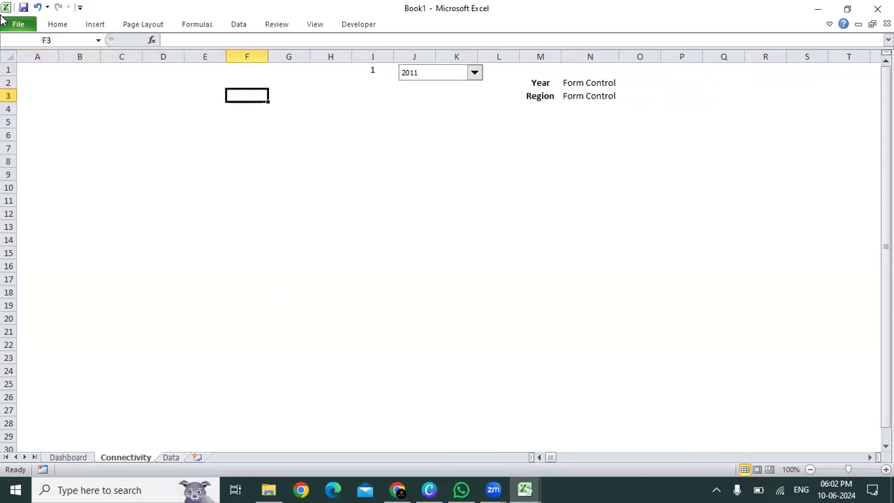
key("Left")
key("Left")
key("Left")
key("Left")
key("Left")
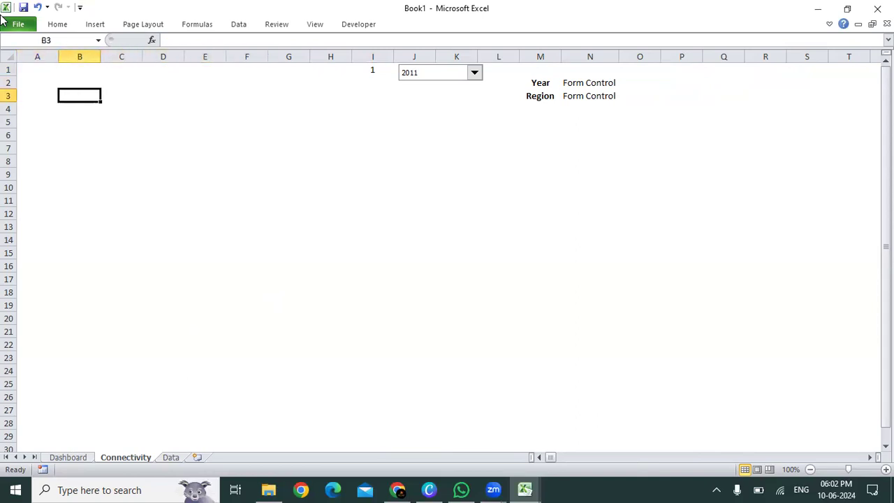
key("Right")
key("Right")
key("Left")
key("Left")
key("shift+Right")
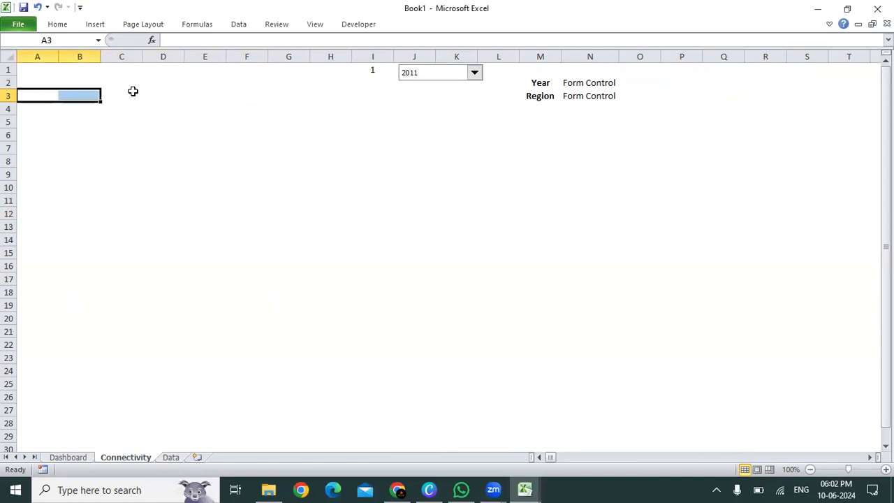
key("Down")
key("Down")
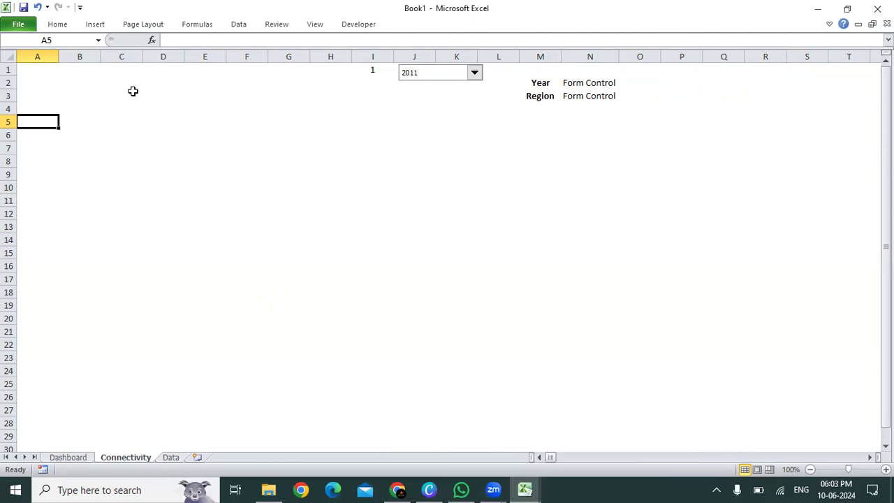
key("Up")
key("Up")
key("shift+Right")
key("shift+Right")
key("shift+Down")
key("shift+Right")
key("shift+Right")
key("shift+Down")
key("shift+Right")
key("shift+Down")
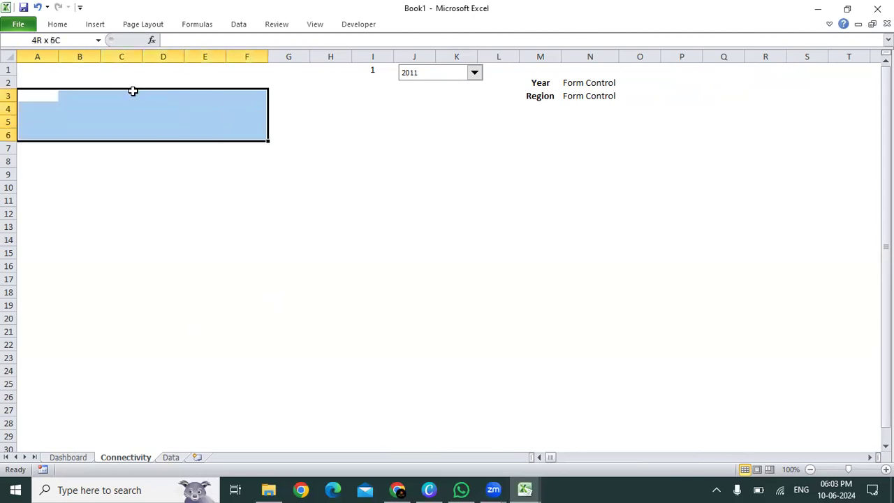
key("shift+Right")
key("shift+Down")
key("shift+Right")
key("Left")
key("Right")
key("Right")
key("Right")
key("Right")
key("Right")
key("Right")
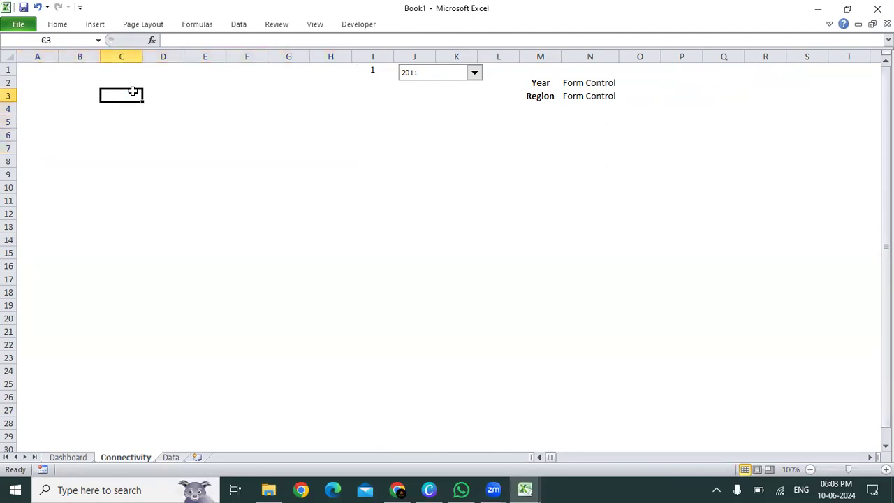
key("Down")
key("Up")
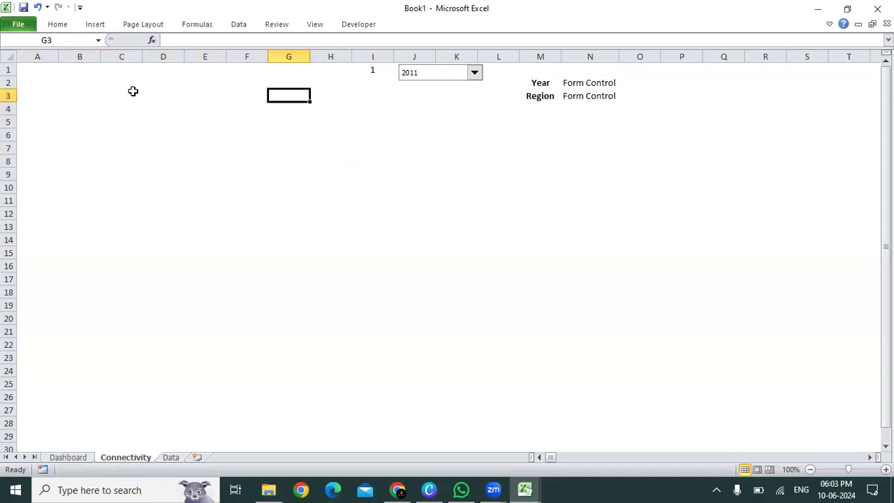
key("Left")
key("Left")
key("Left")
key("Left")
key("Left")
key("Left")
key("Right")
key("Right")
key("Right")
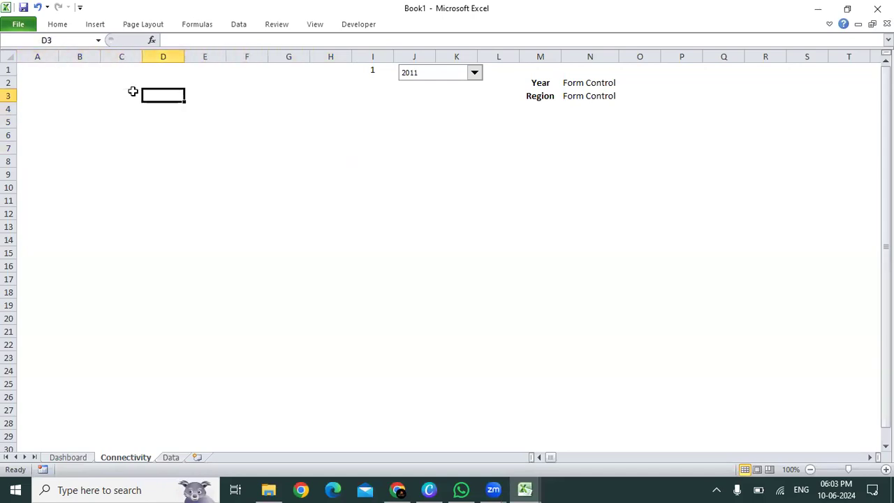
key("Down")
key("Down")
key("Down")
key("Up")
key("Left")
key("Left")
key("Left")
key("Up")
key("Right")
key("Right")
key("Right")
key("Right")
key("Right")
key("Right")
key("Left")
key("Left")
key("Left")
key("Left")
key("Left")
key("Left")
key("Up")
key("shift+Right")
key("shift+Down")
key("shift+Right")
key("shift+Right")
key("shift+Down")
key("shift+Right")
key("shift+Down")
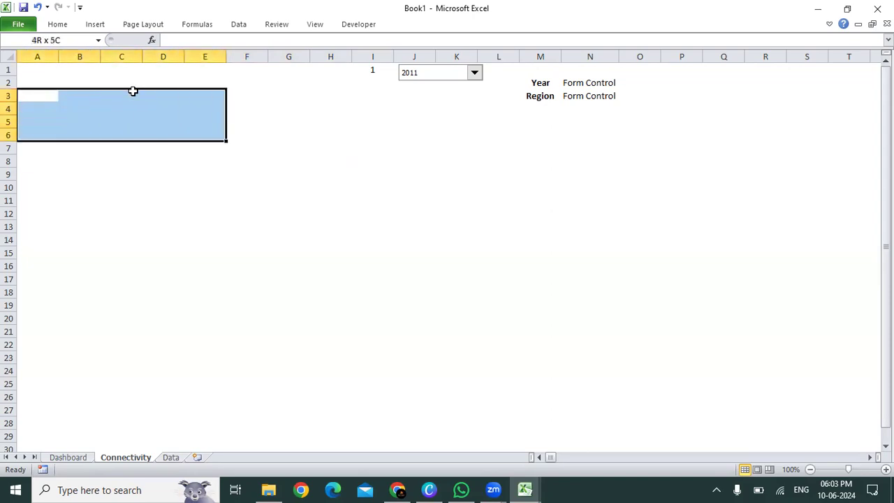
key("shift+Right")
key("shift+Right")
key("shift+Down")
key("shift+Right")
key("shift+Down")
key("shift+Down")
key("shift+Right")
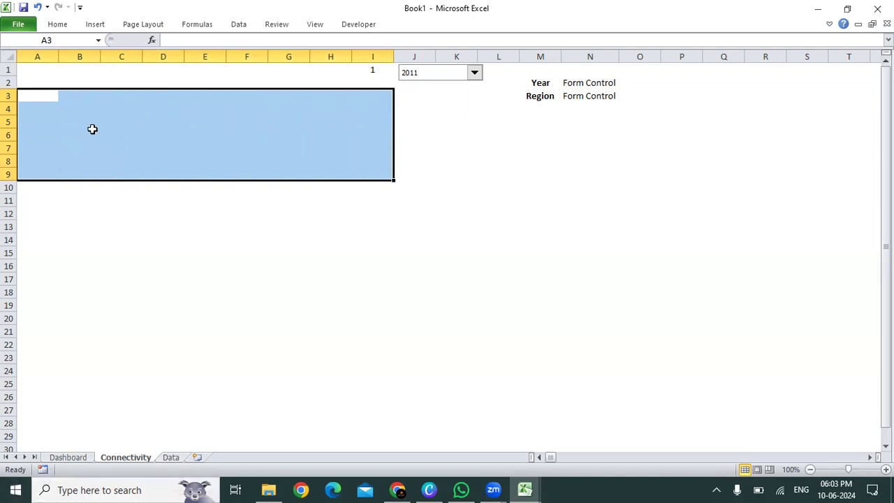
left_click(34, 92)
left_click_drag(34, 93, 165, 105)
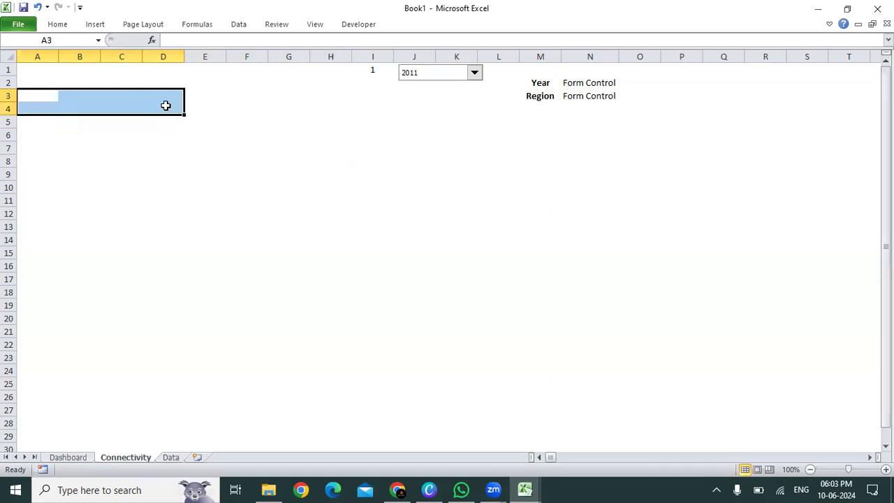
key("Up")
key("Down")
key("Down")
key("Down")
key("Down")
key("Down")
key("Down")
key("Down")
key("Up")
key("Up")
key("Up")
key("Up")
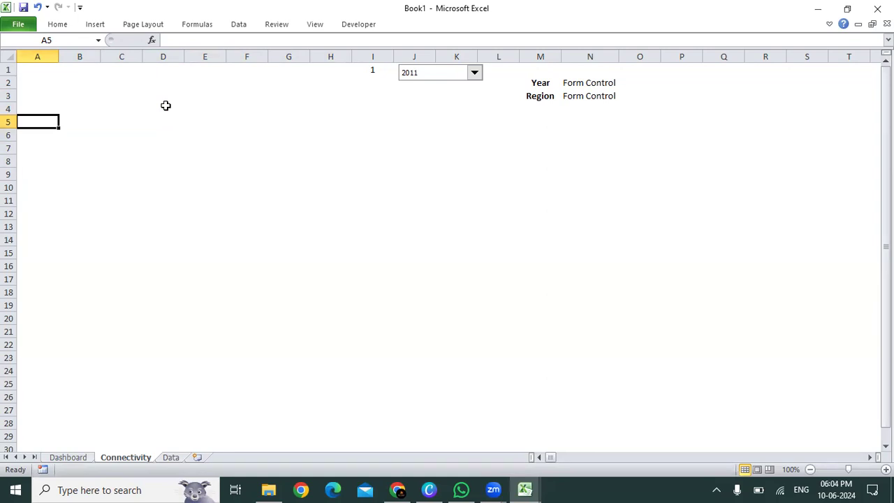
left_click(475, 74)
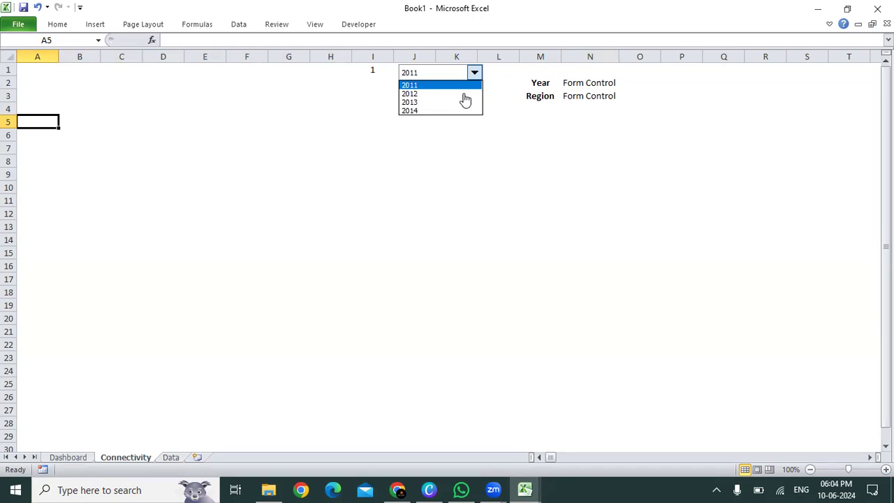
left_click(26, 122)
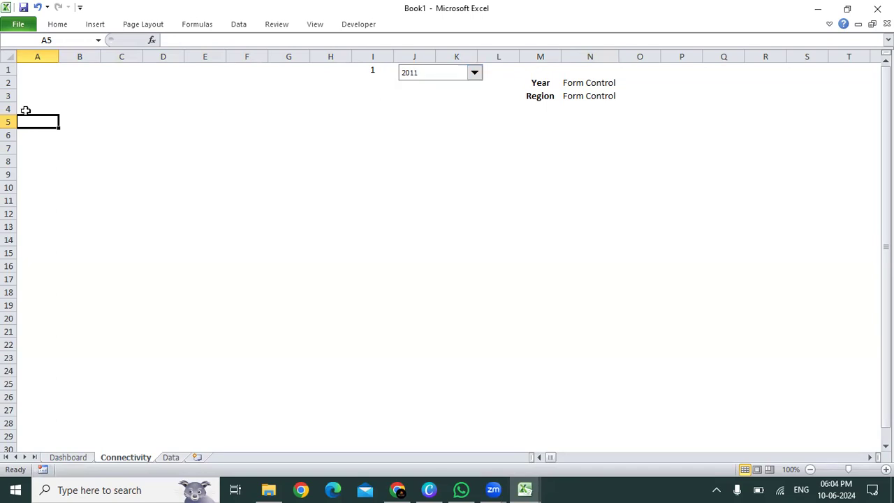
Step: Enter a Sales heading in cell B4 and make it centred and bold
left_click(25, 109)
key("Right")
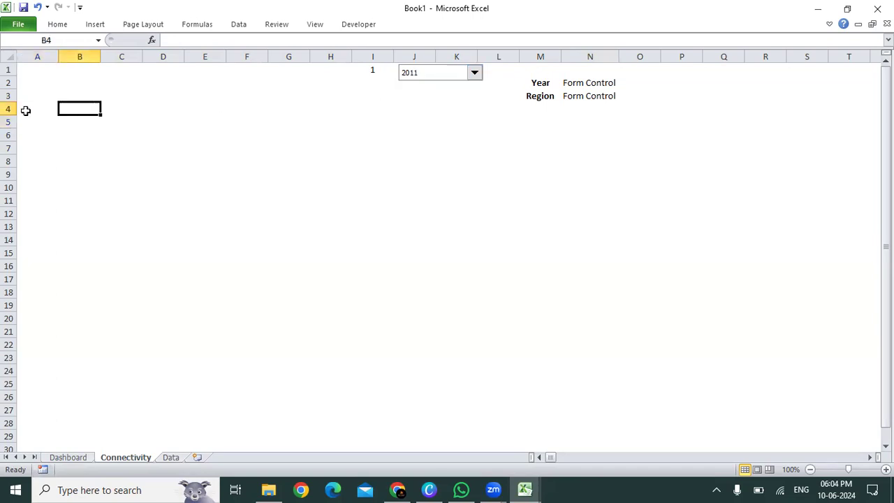
type("Sales")
key("Return")
key("Up")
key("alt+h")
key("a")
key("c")
key("ctrl+b")
key("Right")
key("Left")
left_click(129, 104)
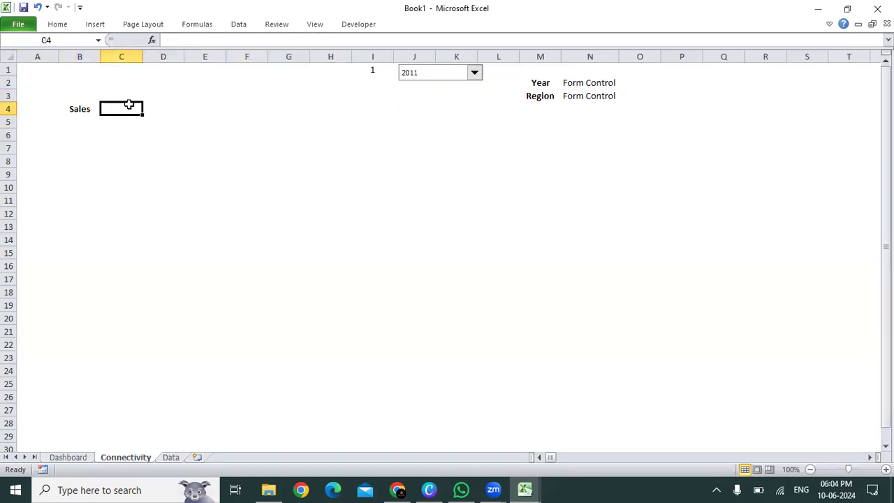
Step: Copy the header cells from Sales through Shipping Cost in row 1 of the Data sheet
left_click(170, 458)
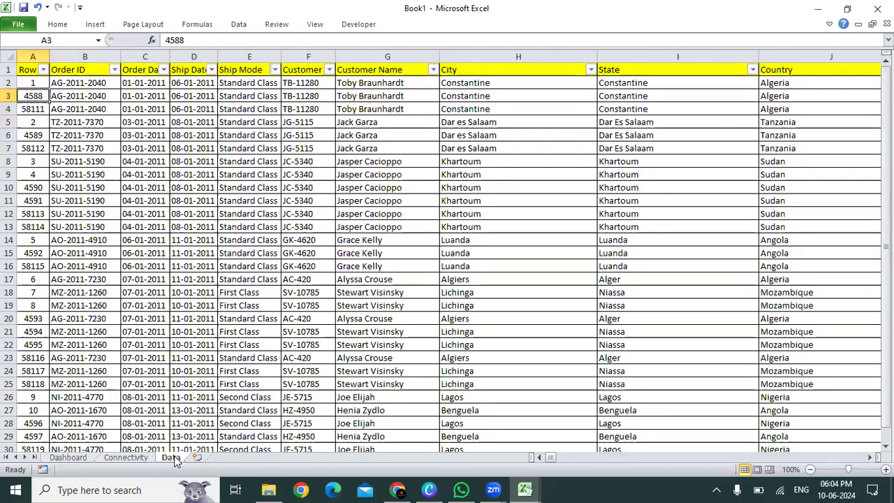
key("ctrl+Up")
key("ctrl+Right")
key("Left")
key("Left")
key("Left")
key("Left")
key("Left")
key("shift+Right")
key("shift+Right")
key("shift+Right")
key("shift+Right")
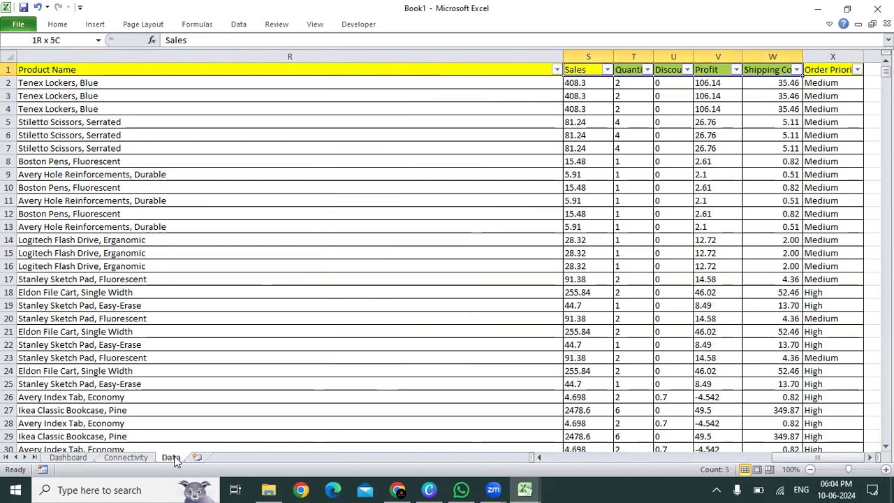
key("ctrl+c")
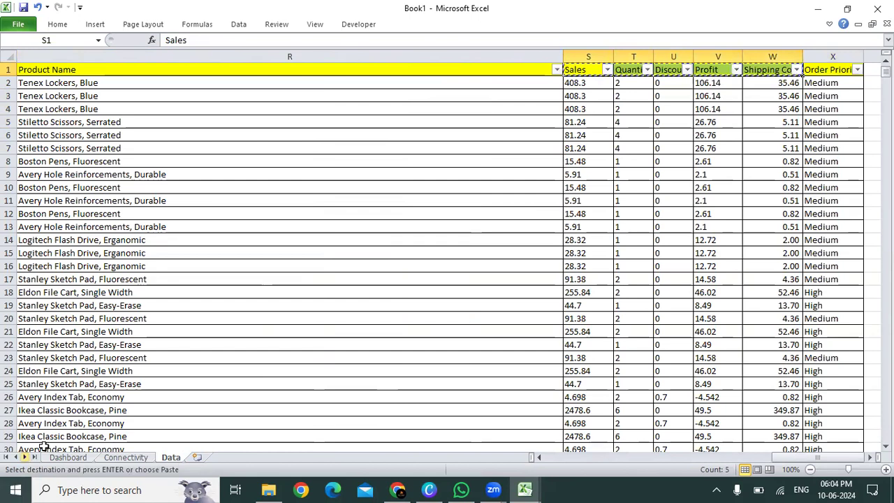
Step: Paste the copied headers on the Connectivity sheet starting at cell B4 and autofit their column widths
left_click(115, 461)
key("Left")
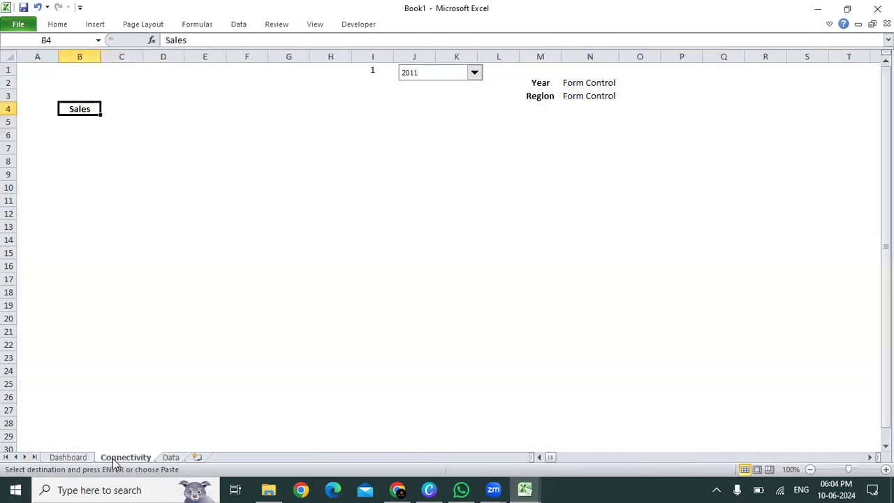
key("ctrl+v")
key("alt+h")
key("o")
key("i")
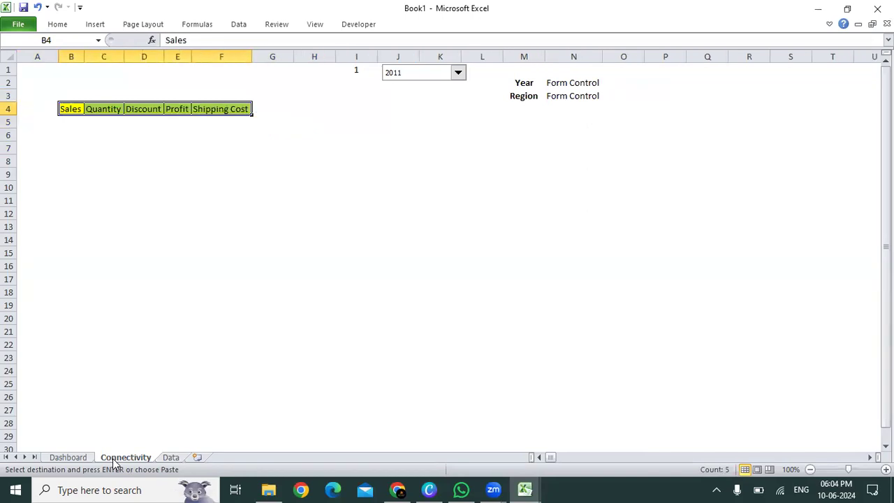
Step: Centre the header labels in cells B4 to F4
key("alt+h")
key("a")
key("c")
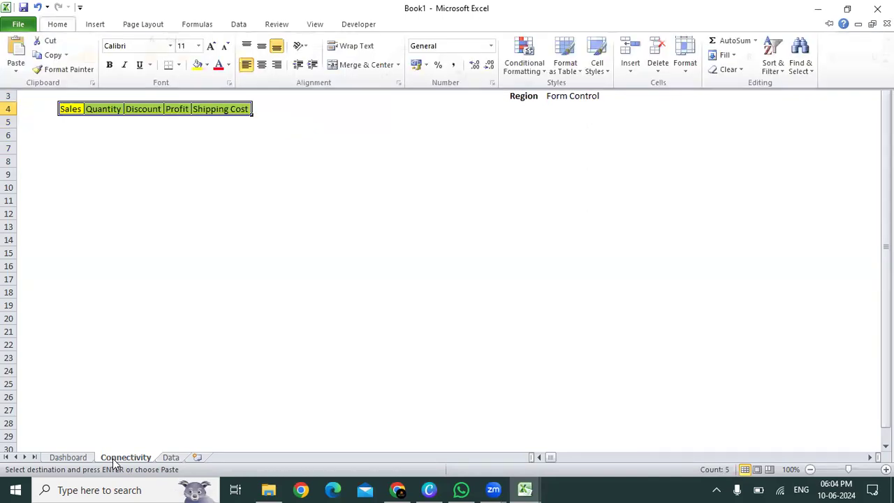
key("Right")
key("Right")
key("Down")
key("Right")
key("Right")
key("Left")
key("Left")
key("Left")
key("Left")
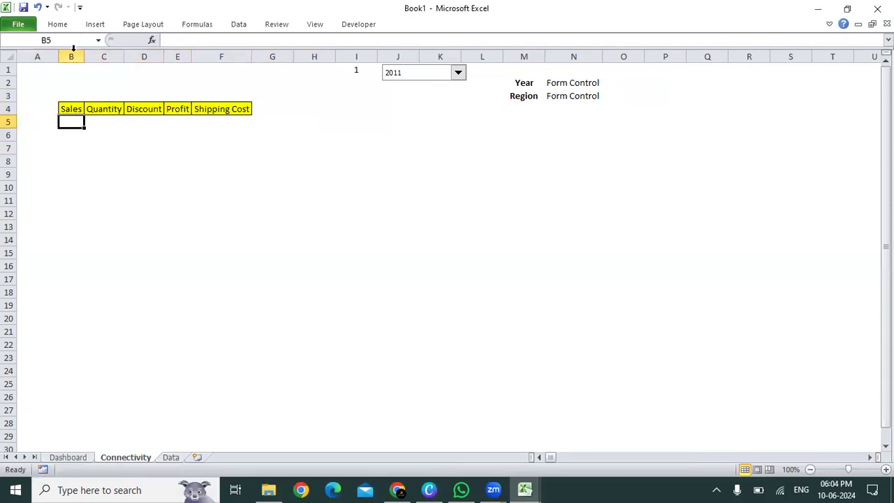
Step: Widen columns B to F equally, to roughly twice the width of the Shipping Cost label's text
left_click_drag(74, 56, 222, 55)
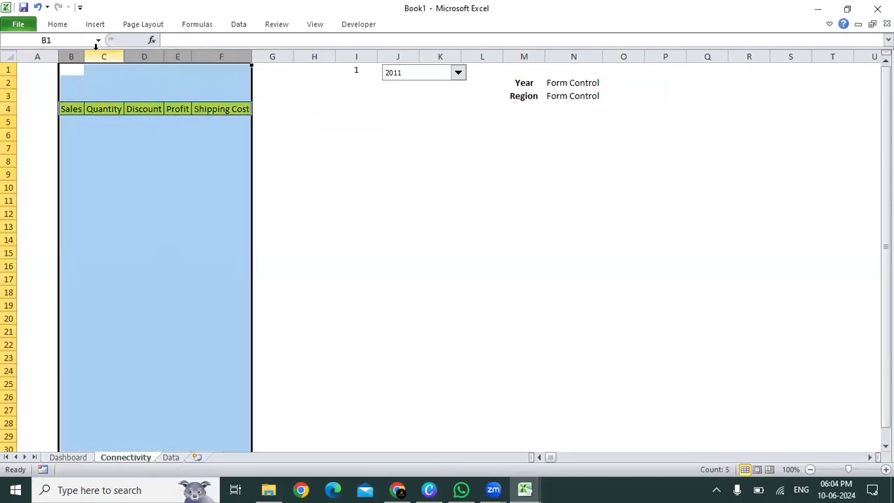
left_click_drag(88, 56, 141, 56)
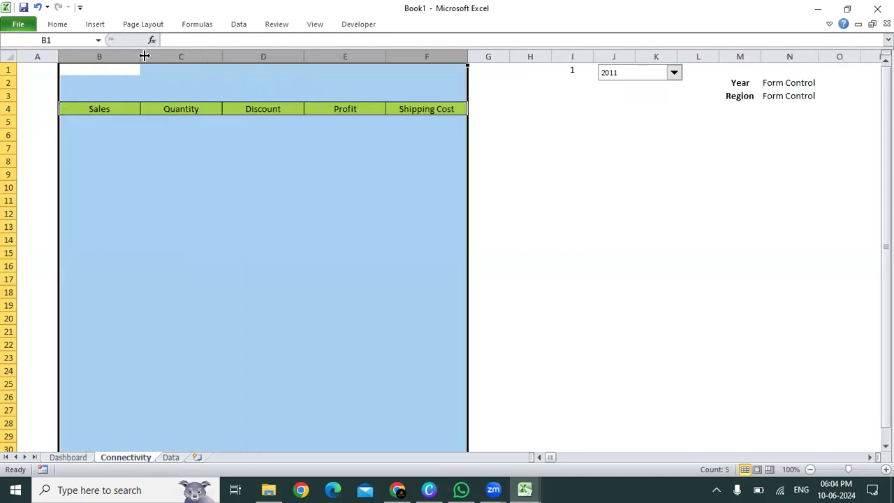
left_click(103, 129)
left_click(101, 121)
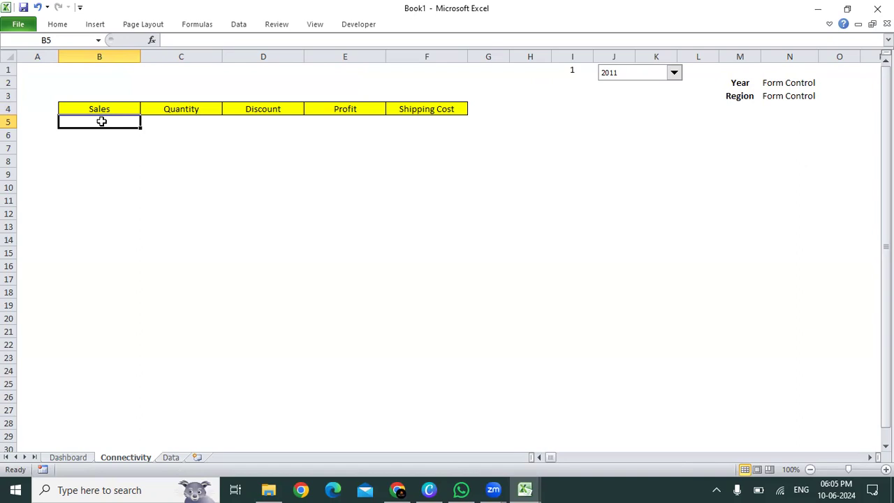
type("=index")
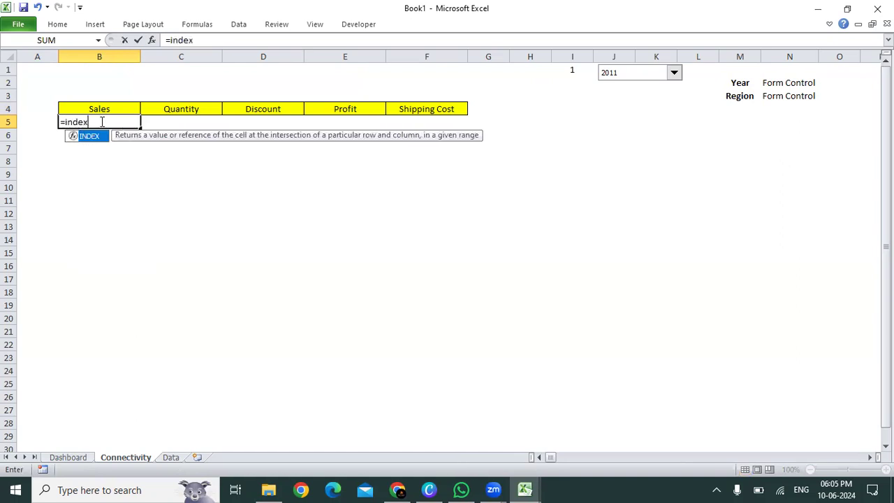
key("Tab")
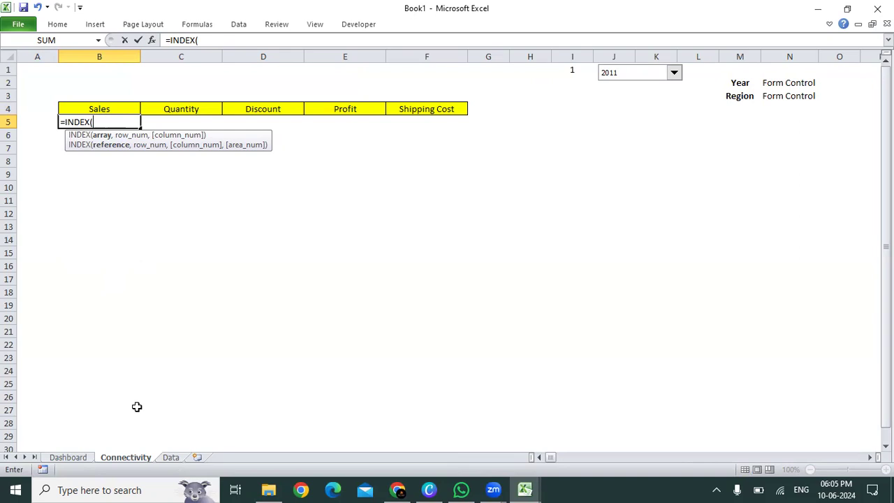
left_click(172, 458)
left_click(462, 178)
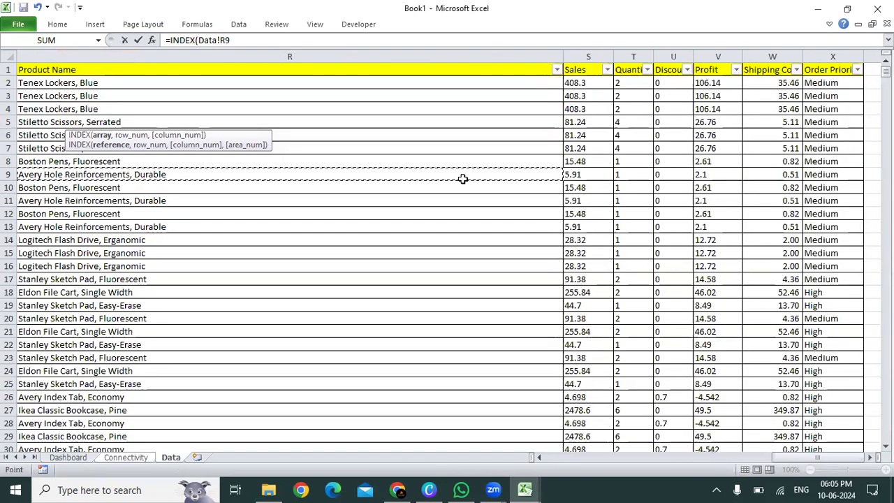
key("ctrl+Up")
key("Right")
key("Right")
key("Down")
key("Left")
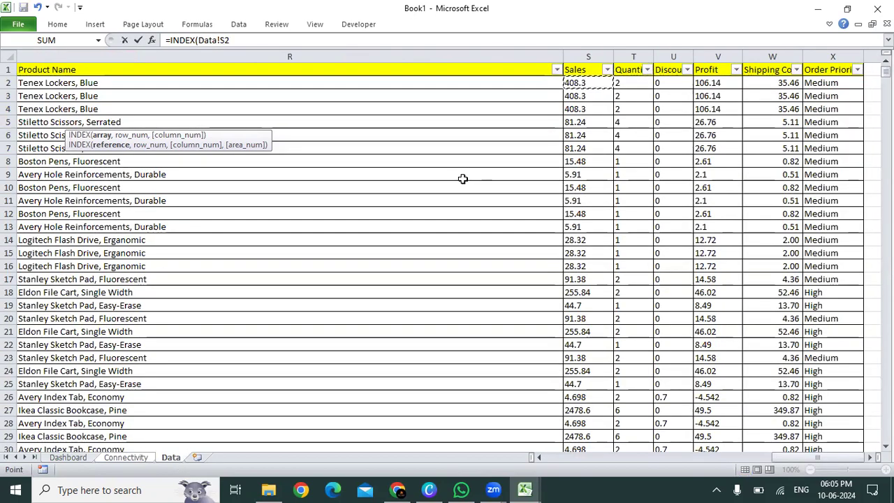
key("ctrl+shift+Down")
key("shift+Down")
key("shift+Down")
key("shift+Down")
key("shift+Down")
key("shift+Down")
key("shift+Down")
key("shift+Down")
key("shift+Down")
key("shift+Down")
key("shift+Down")
key("shift+Down")
key("shift+Down")
key("shift+Down")
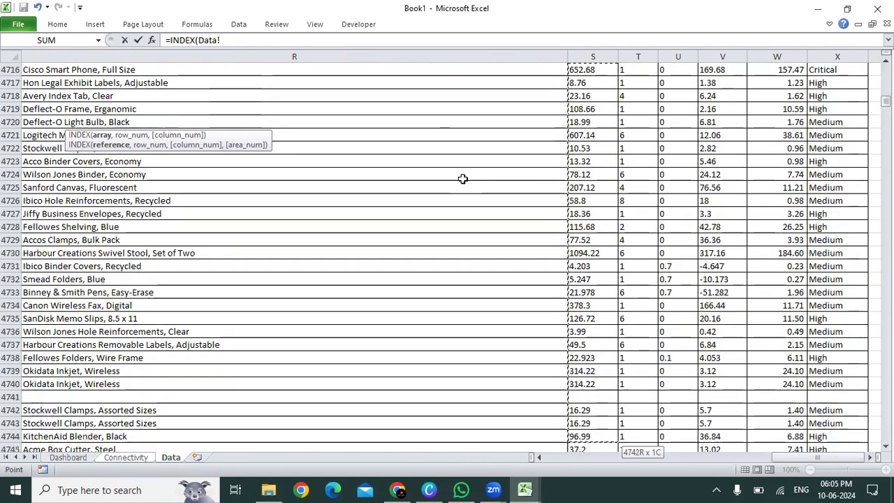
key("ctrl+shift+Down")
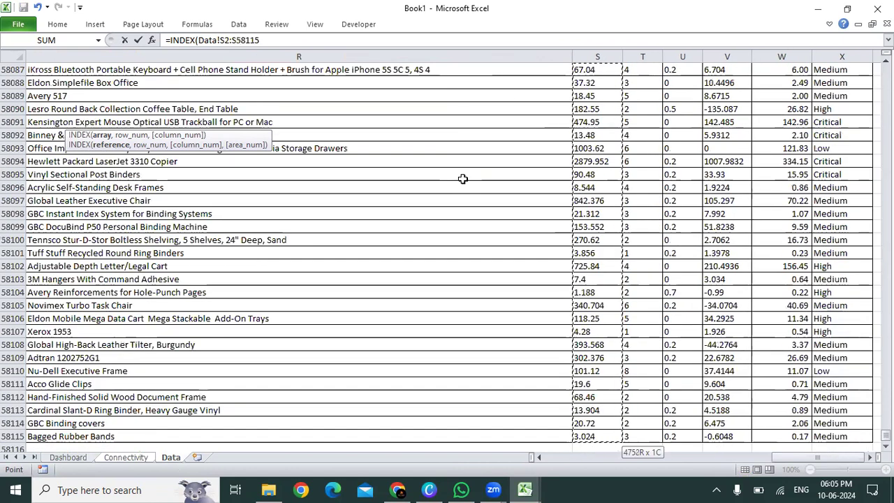
key("ctrl+shift+Down")
key("ctrl+shift+Up")
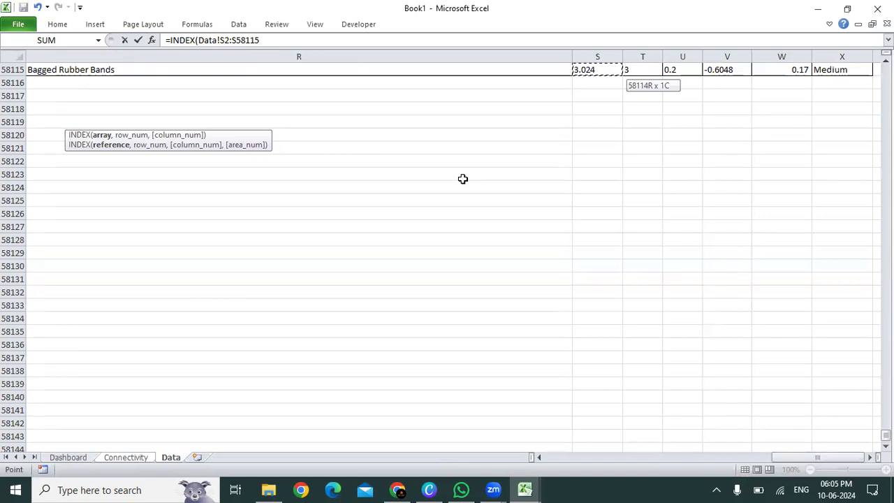
type(",")
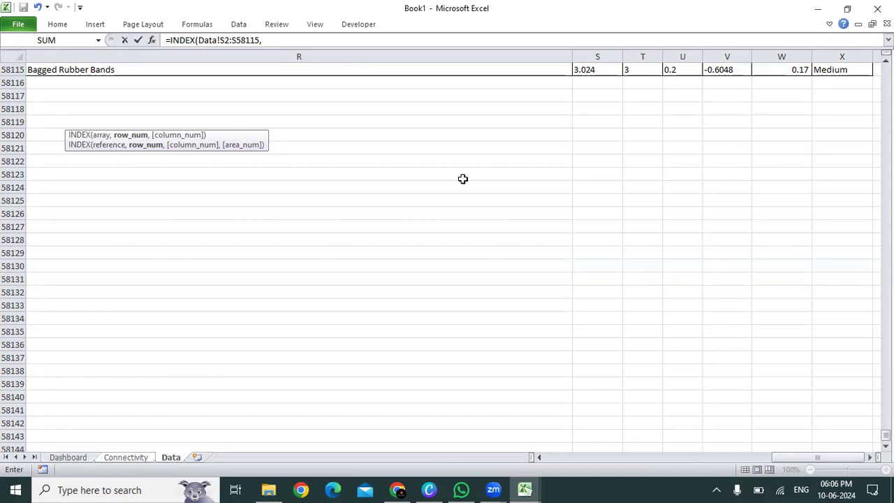
key("Escape")
key("Up")
key("Up")
key("Right")
key("Right")
key("Right")
key("Right")
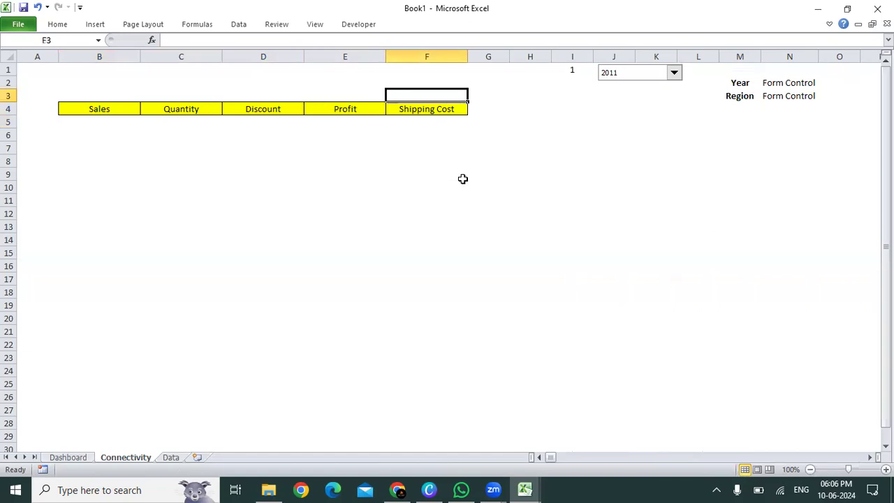
left_click(112, 123)
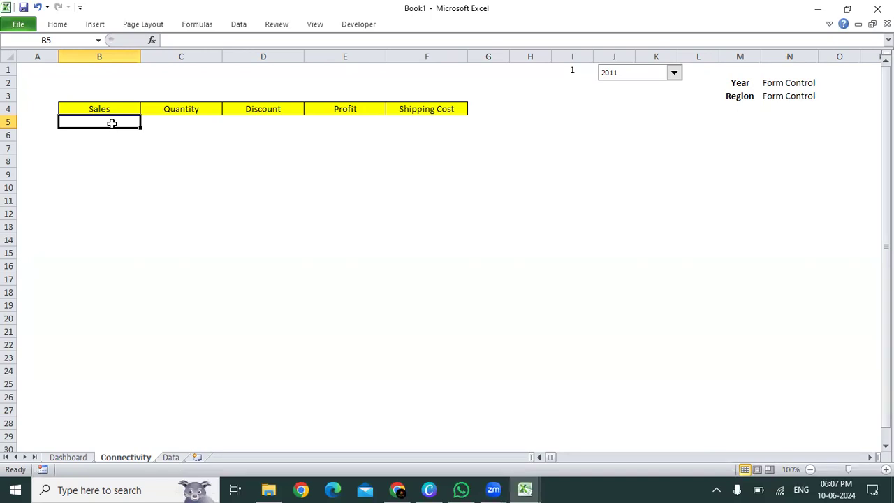
type("=sumif")
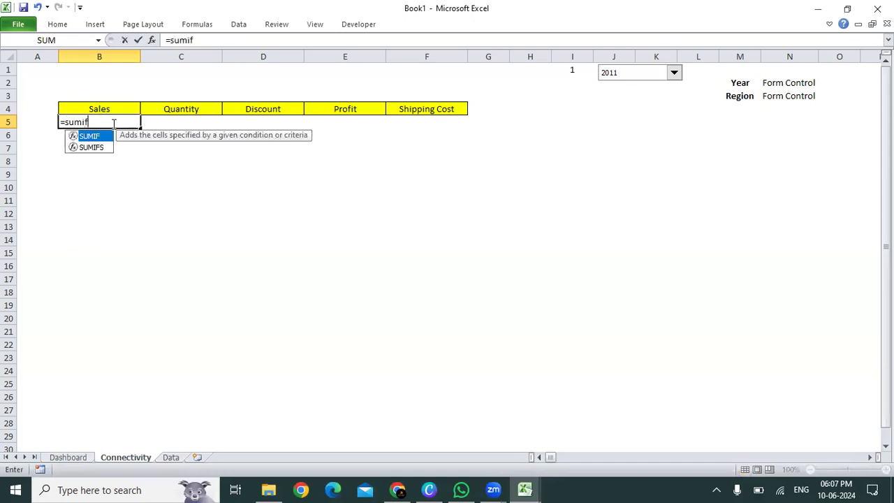
key("Tab")
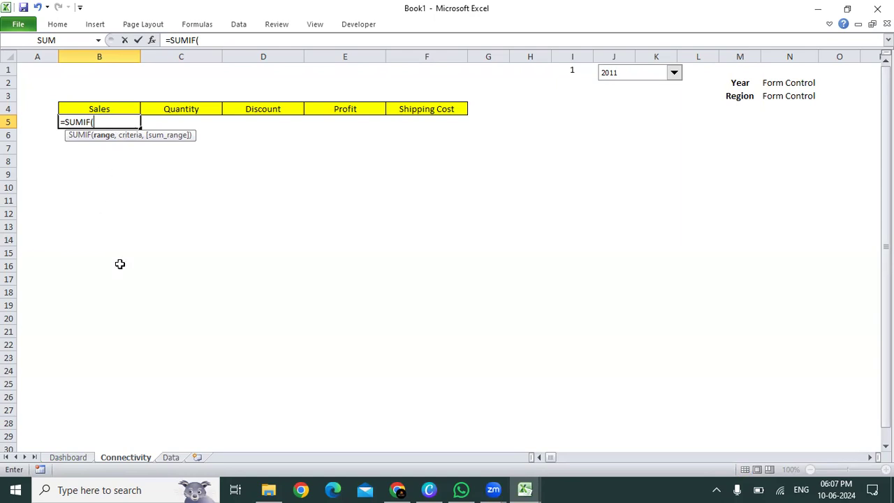
left_click(170, 457)
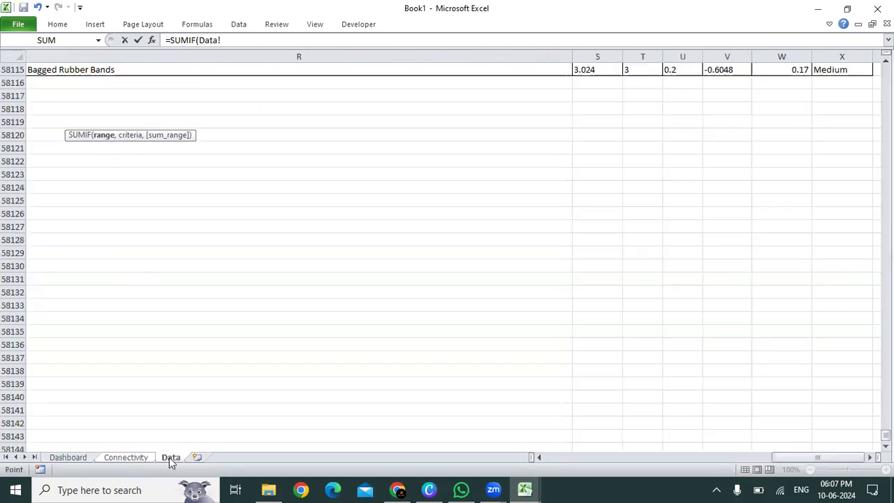
left_click(442, 149)
key("ctrl+Up")
key("ctrl+Left")
key("ctrl+Up")
key("Right")
key("Right")
key("Down")
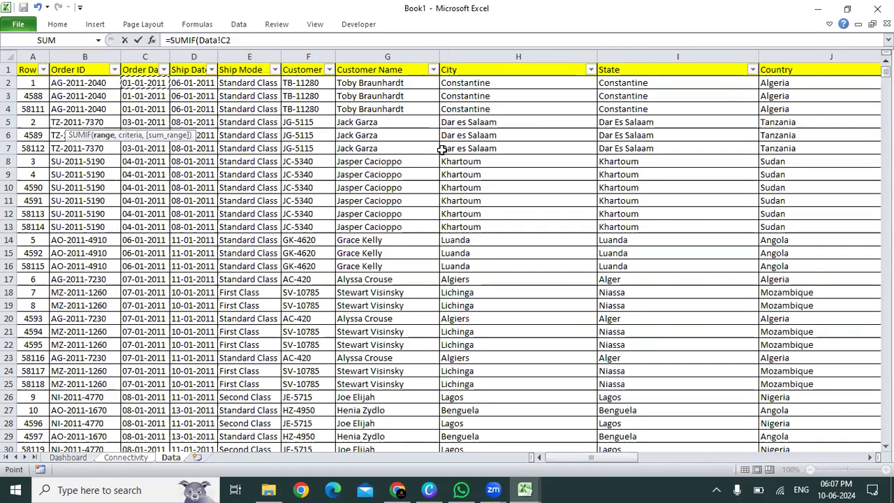
key("ctrl+shift+Down")
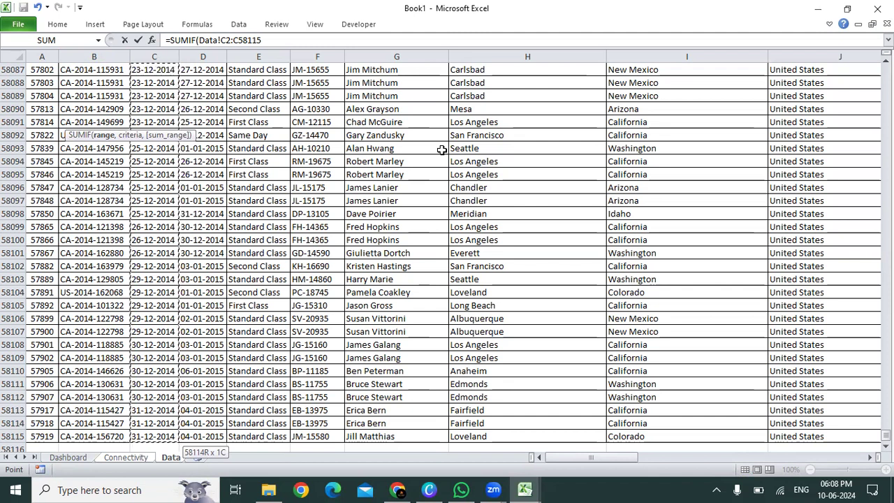
key("Escape")
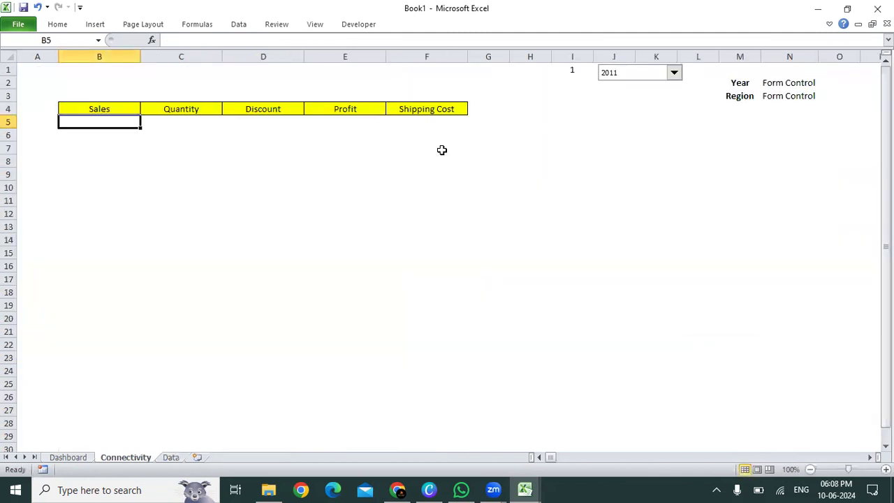
Step: Insert a blank column between Order Date and Ship Date on the Data sheet
left_click(171, 457)
key("ctrl+Up")
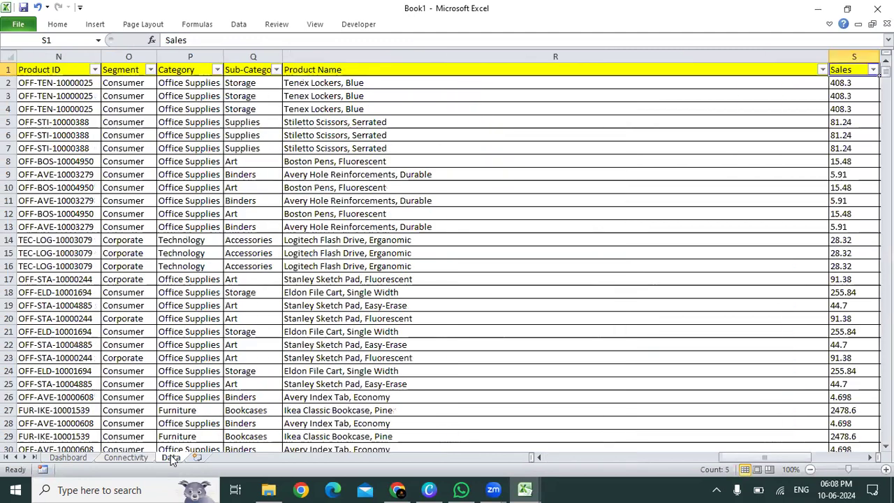
key("Right")
key("Right")
key("ctrl+Left")
key("Right")
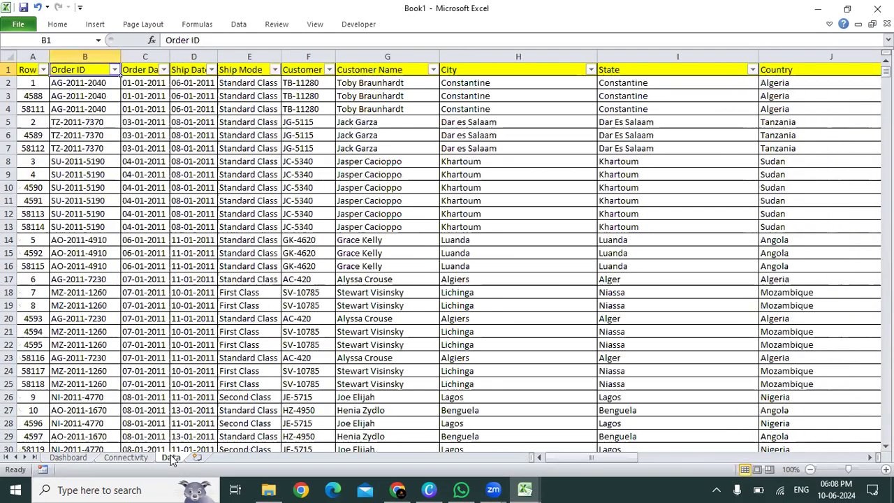
key("Right")
key("Right")
key("ctrl+space")
key("ctrl+shift+plus")
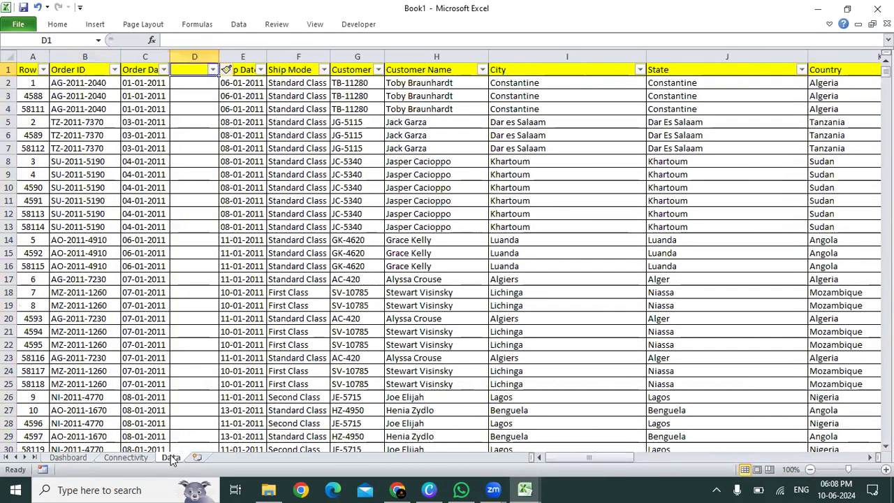
Step: Enter the heading Year in cell D1 of the new column and centre it
type("Year")
key("ctrl+Return")
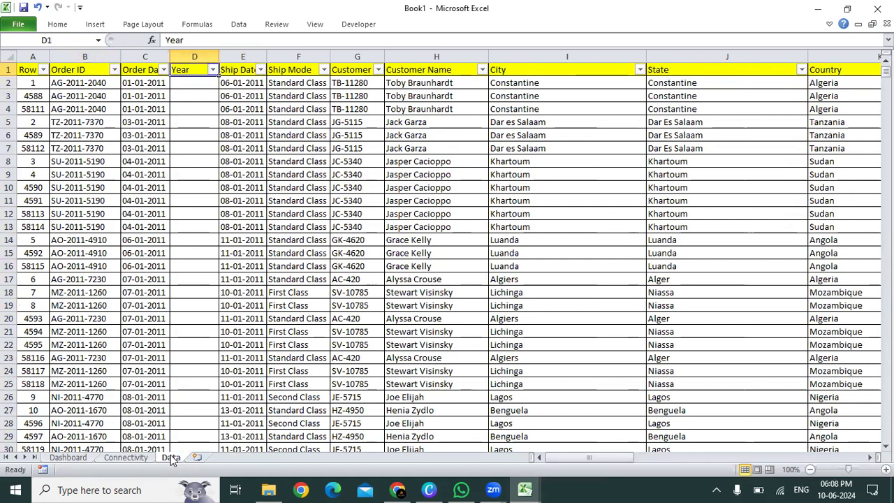
key("alt+h")
key("Escape")
Step: Enter the formula =YEAR(C2) in cell D2 to extract the year from the order date
key("Down")
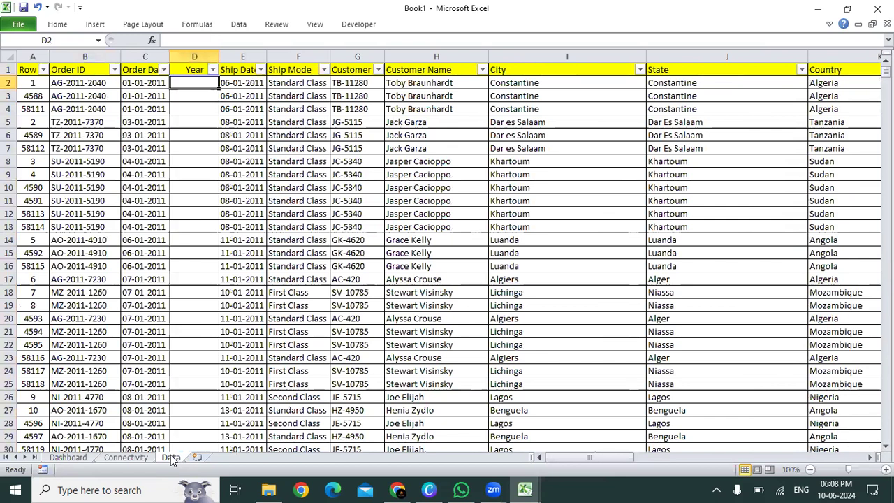
type("=Year")
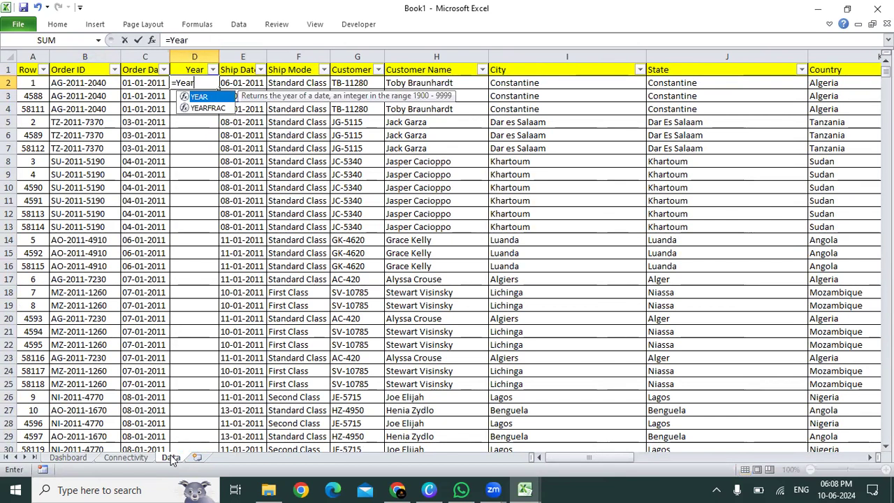
key("Tab")
key("Left")
type(")")
key("ctrl+Return")
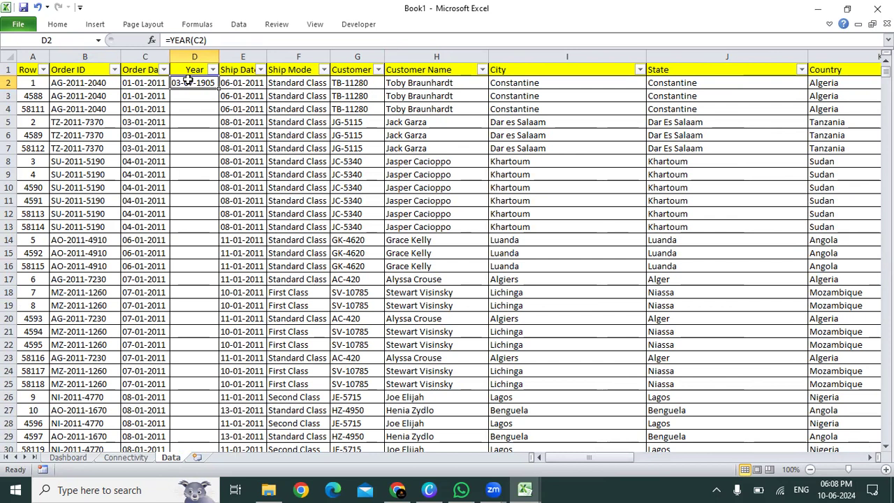
Step: Set the number format of cell D2 to General and centre its content
left_click(56, 25)
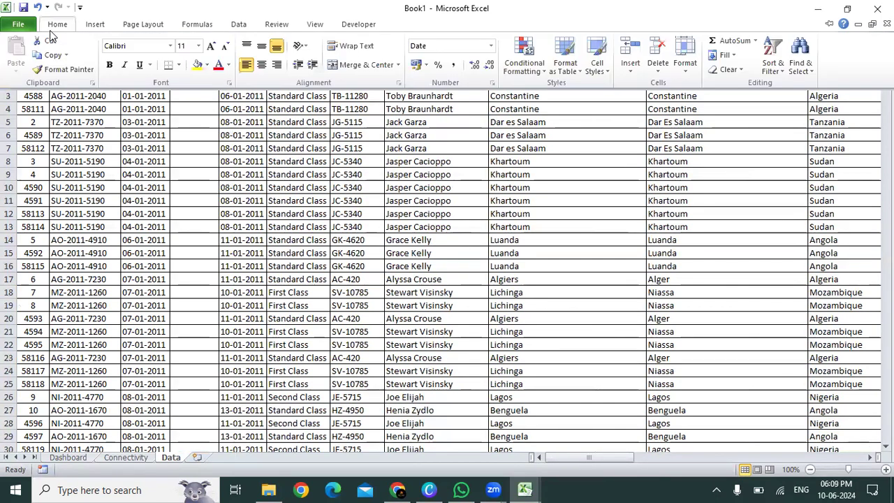
double_click(493, 49)
double_click(493, 49)
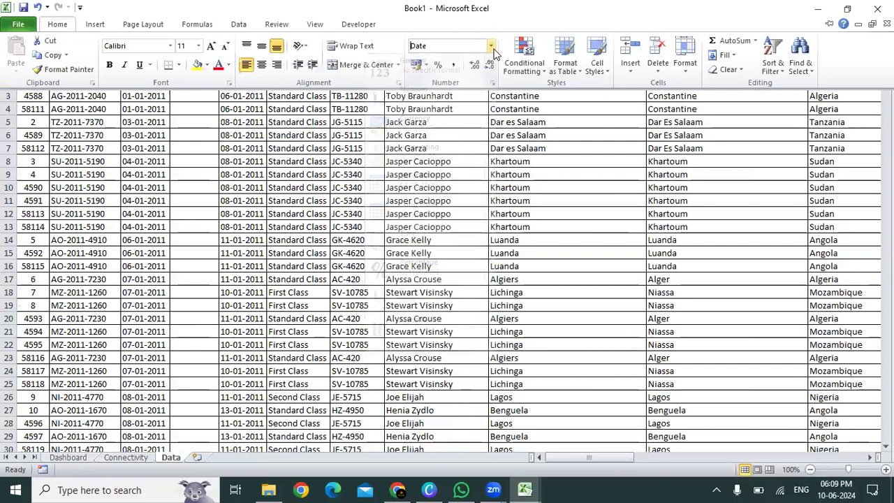
left_click(491, 48)
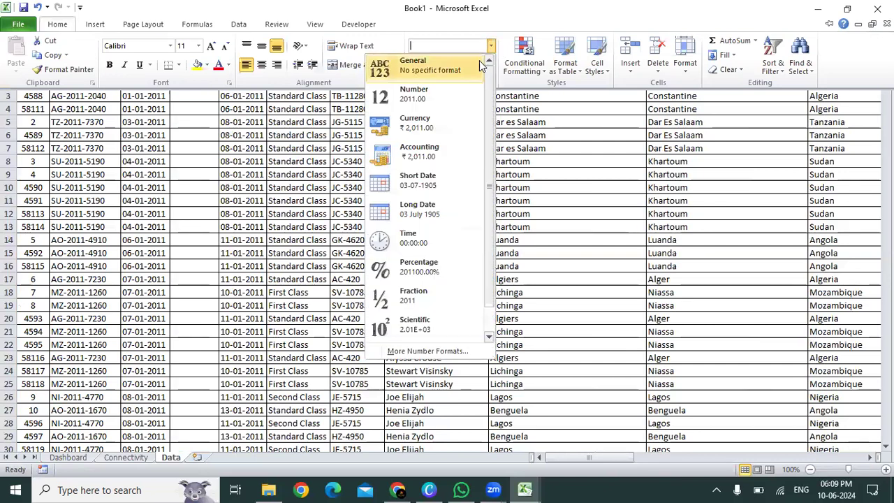
left_click(479, 60)
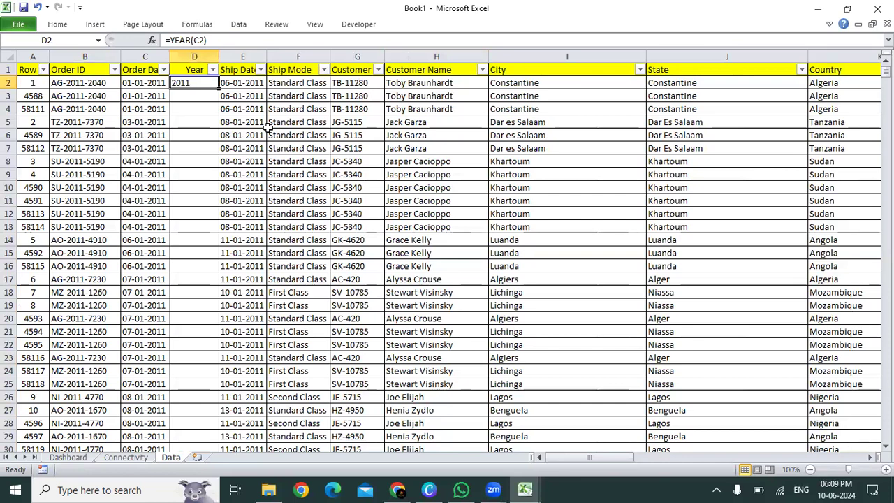
key("alt+h")
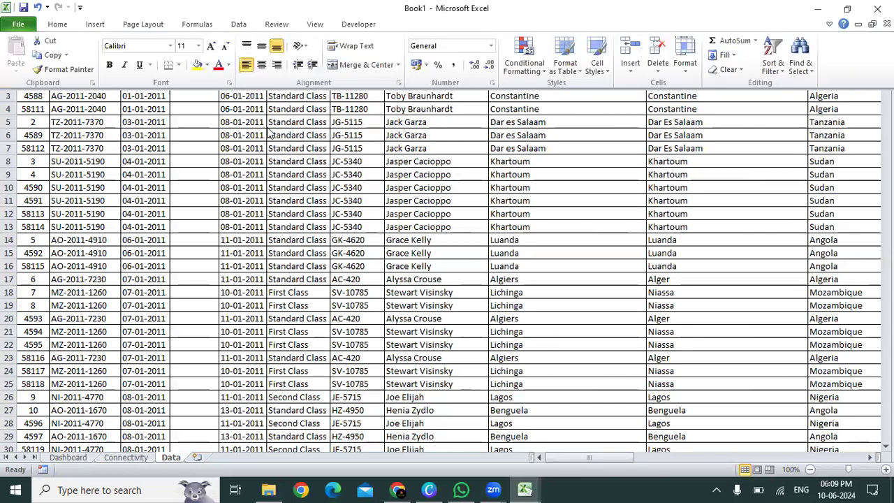
key("a")
key("c")
Step: Fill the YEAR formula from D2 down to the last data row, D58115
key("Left")
key("ctrl+Down")
key("Right")
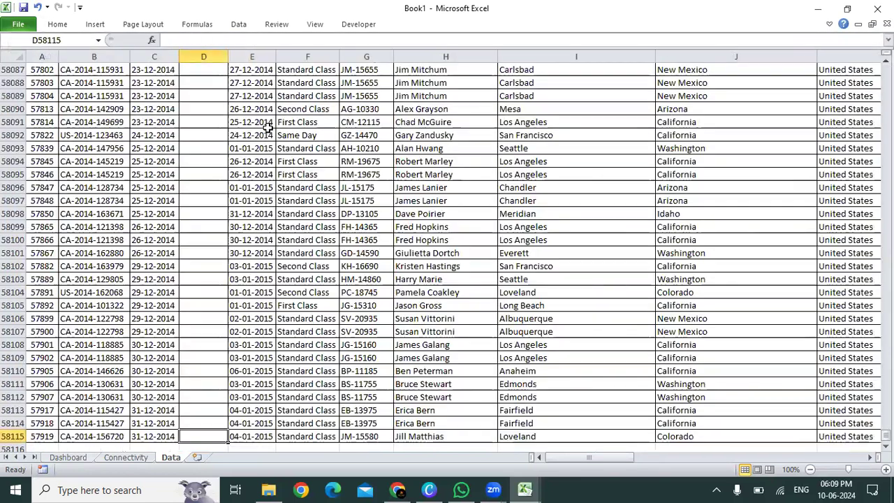
key("ctrl+shift+Up")
key("ctrl+d")
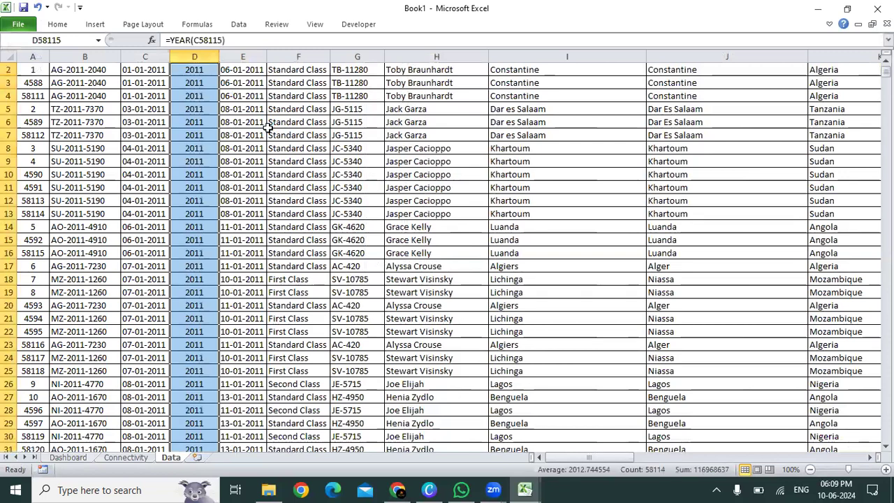
Step: Check the filled Year values against the Order Date column at the end and start of the data
key("Up")
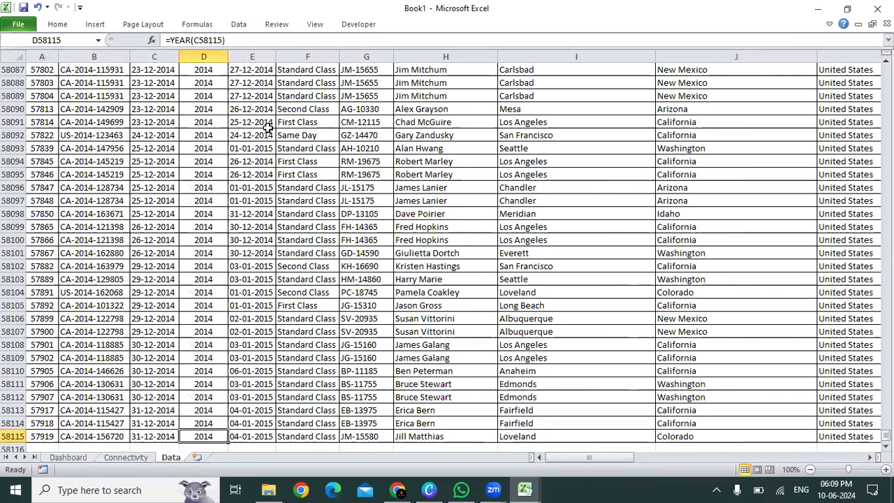
key("Down")
key("ctrl+Up")
key("Down")
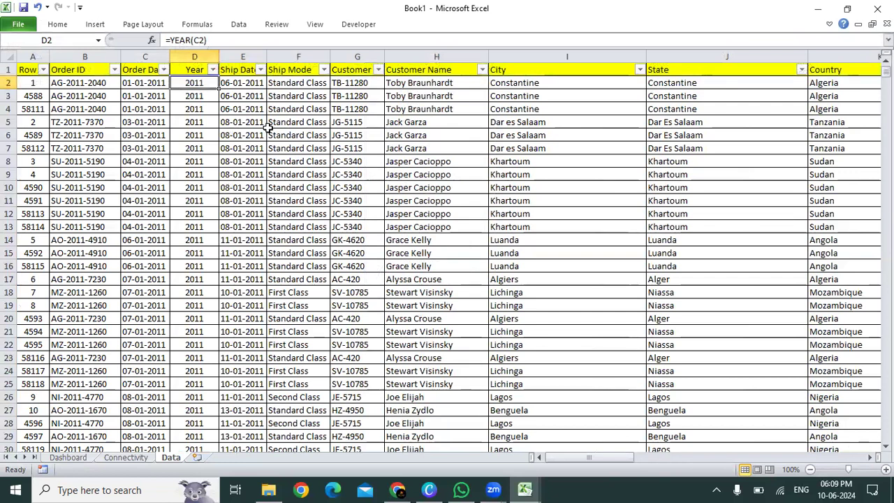
key("Up")
key("Left")
key("Down")
key("Right")
key("Left")
key("Right")
key("Left")
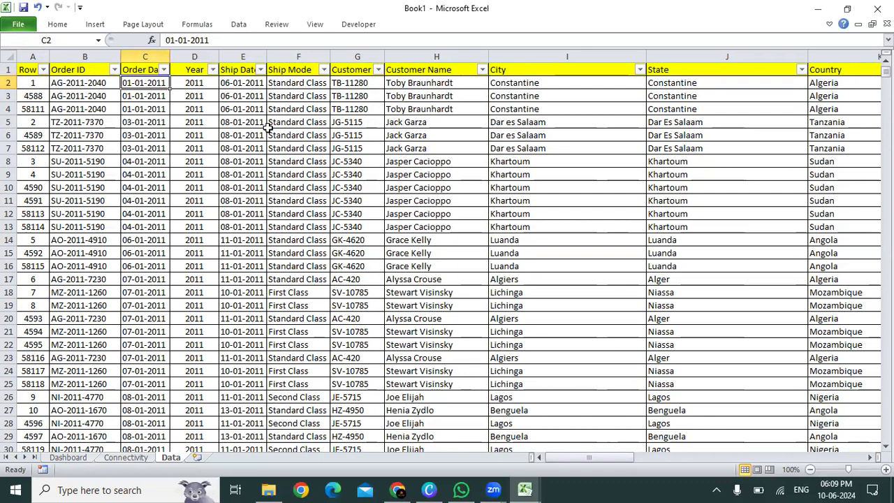
key("Right")
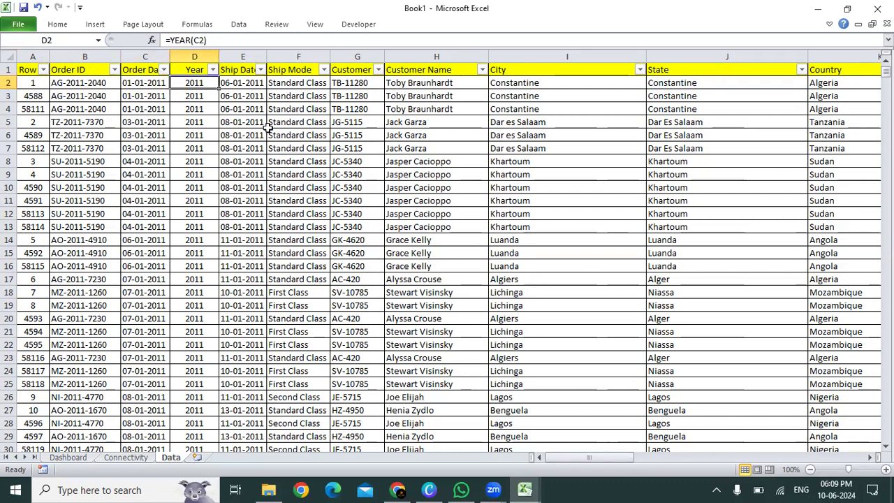
Step: Replace the YEAR formulas in D2:D58115 with their static values using Paste Special
key("ctrl+shift+Down")
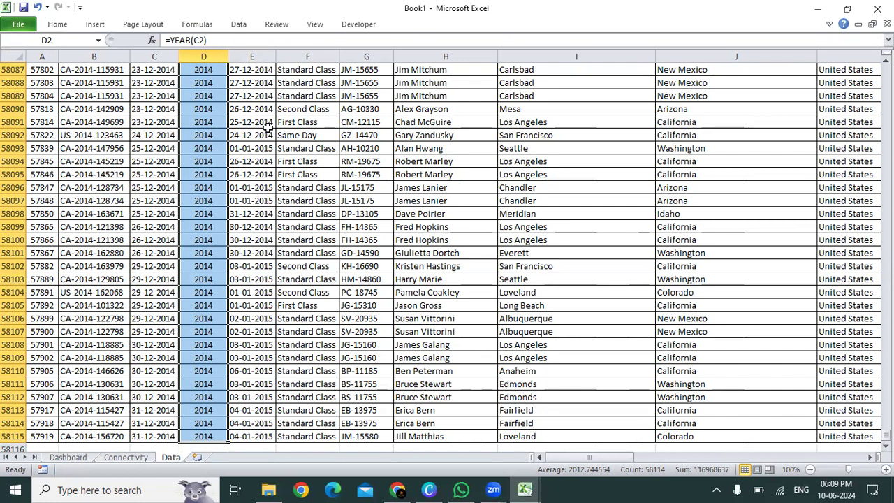
key("ctrl+c")
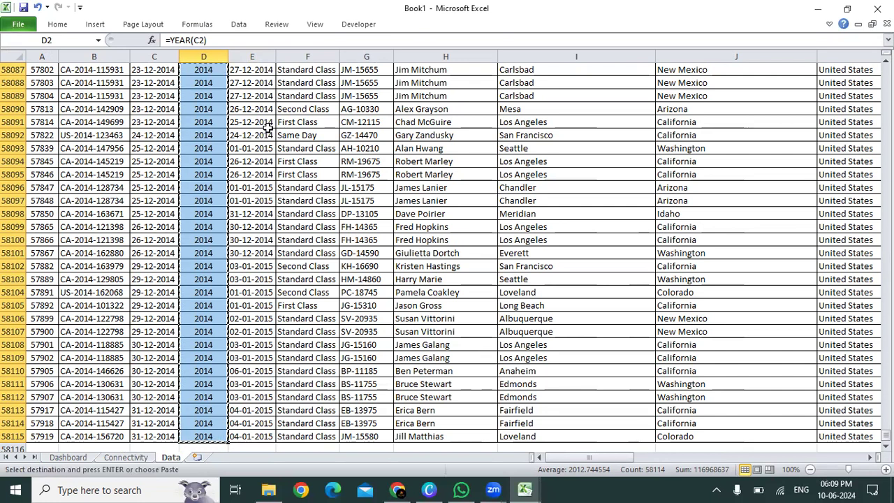
key("ctrl+alt+v")
key("v")
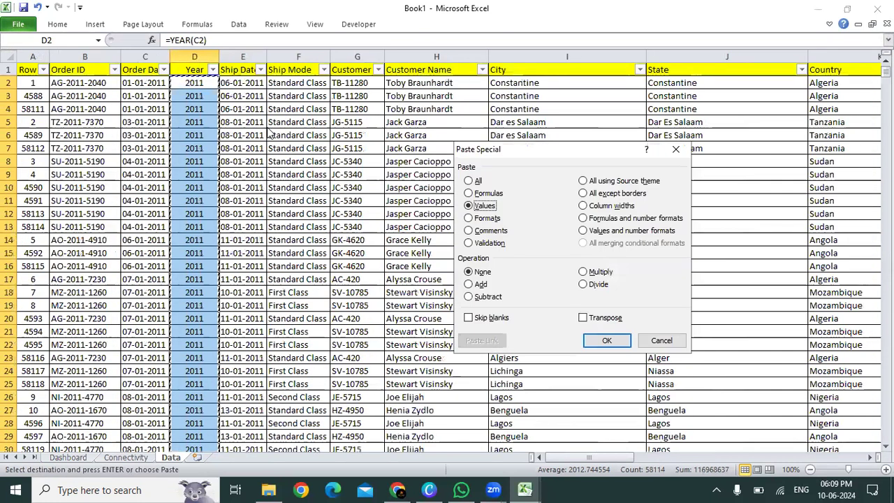
key("Return")
key("Escape")
Step: Remove the filter from the Data sheet's header row and switch to the Connectivity sheet
key("Up")
key("Down")
key("ctrl+Down")
key("ctrl+Up")
key("alt+d")
key("f")
key("f")
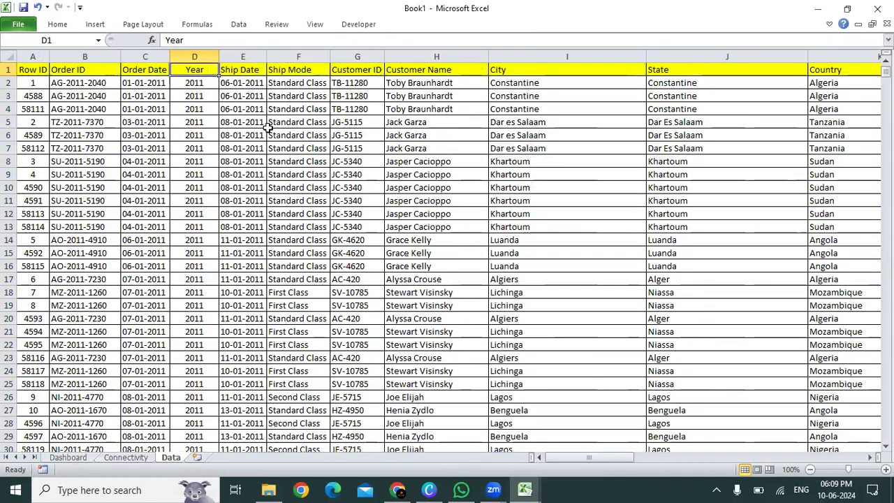
left_click(120, 457)
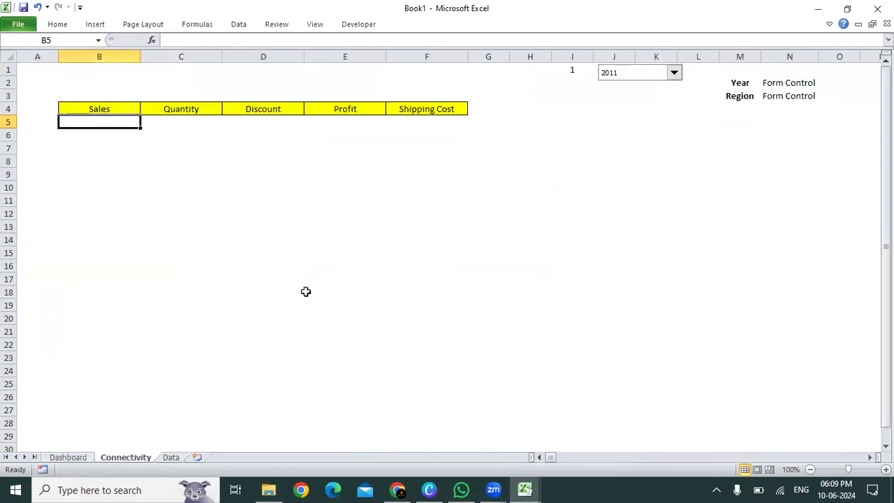
left_click(118, 108)
left_click_drag(119, 108, 443, 120)
left_click(102, 118)
type("=SUMIF(")
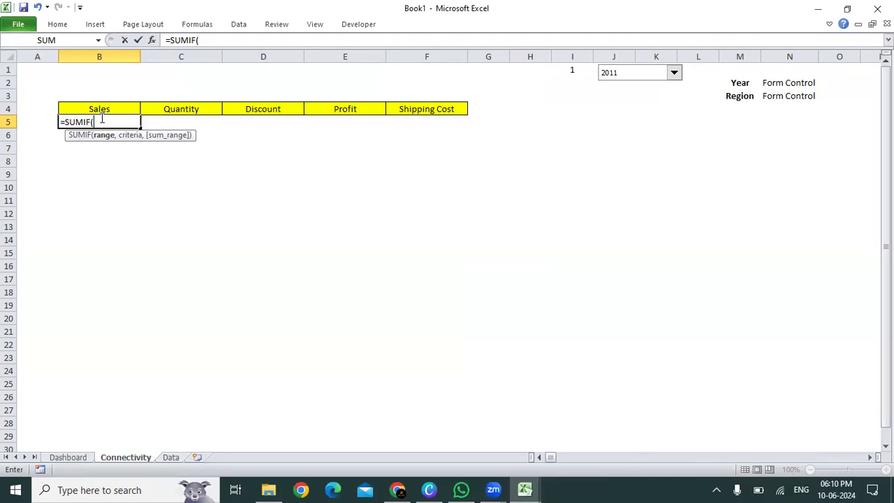
key("BackSpace")
type("S(")
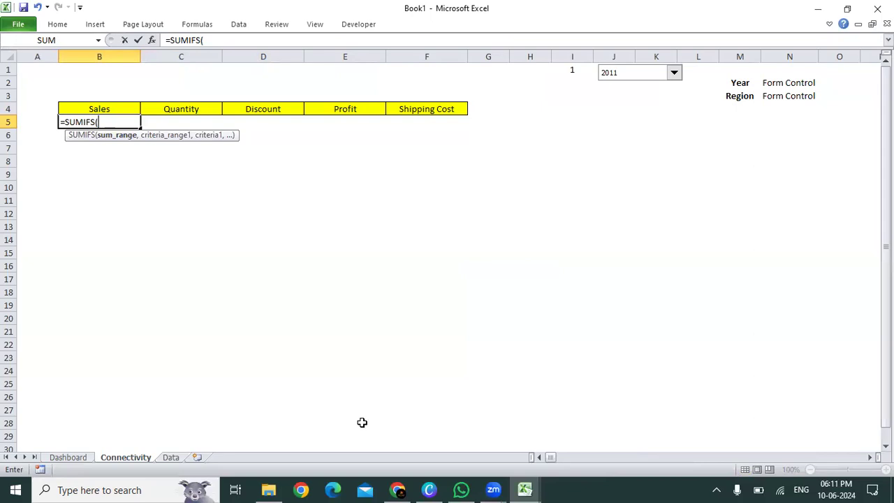
left_click(170, 458)
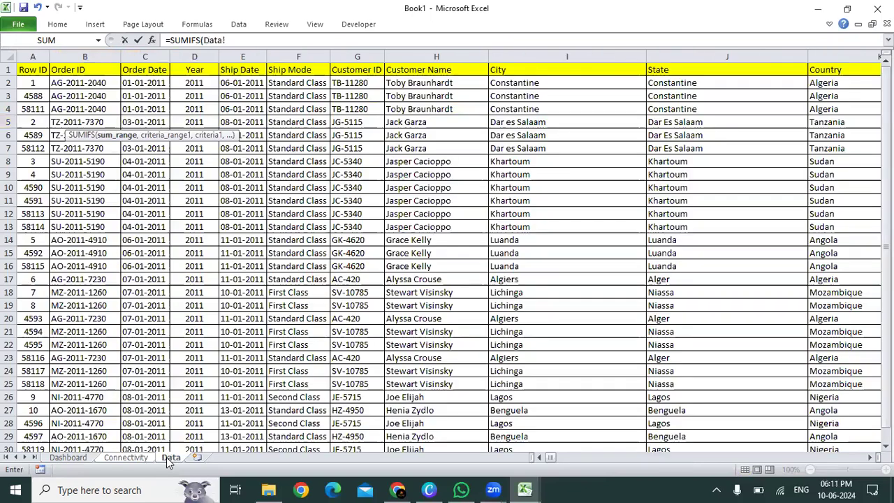
left_click(272, 243)
key("ctrl+Up")
key("Right")
key("Right")
key("Right")
key("Down")
key("Right")
key("Right")
key("Right")
key("Right")
key("Right")
key("Right")
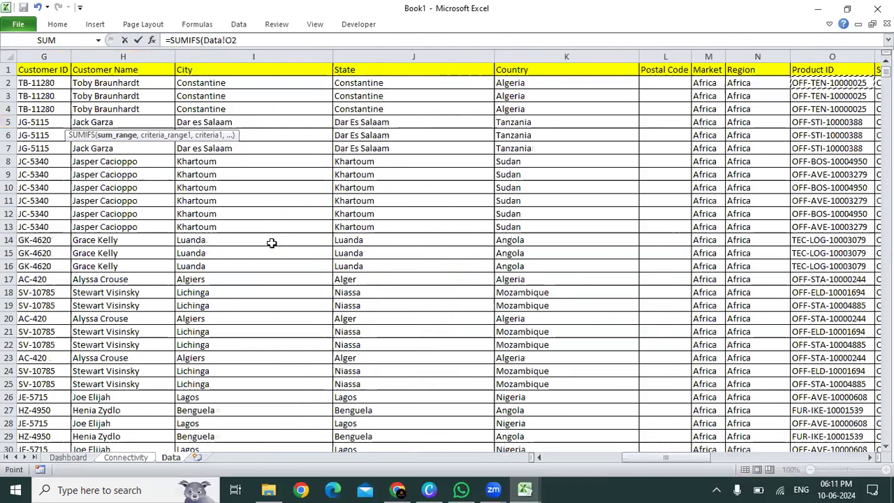
key("Right")
key("Right")
key("Right")
key("Right")
key("Right")
key("ctrl+shift+Down")
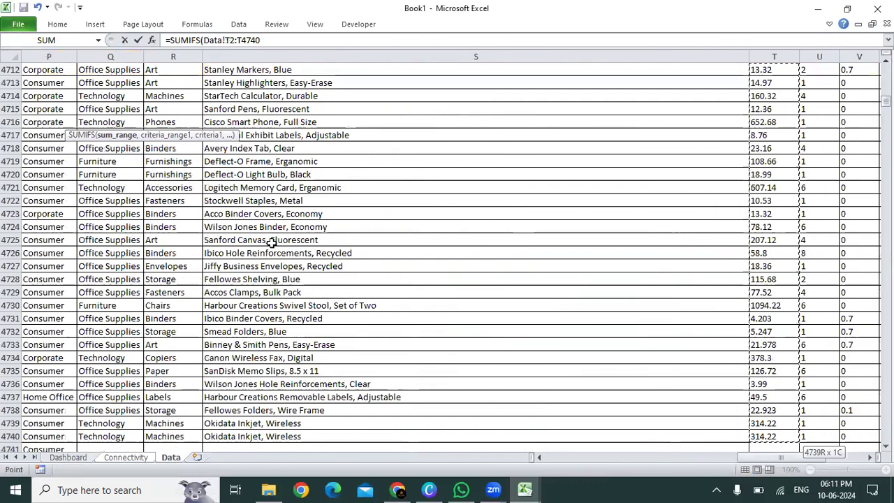
key("ctrl+shift+Down")
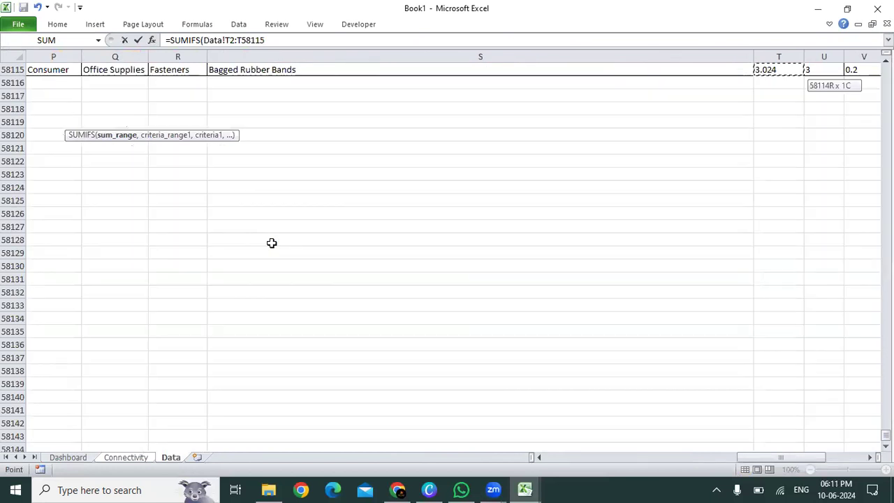
type(",")
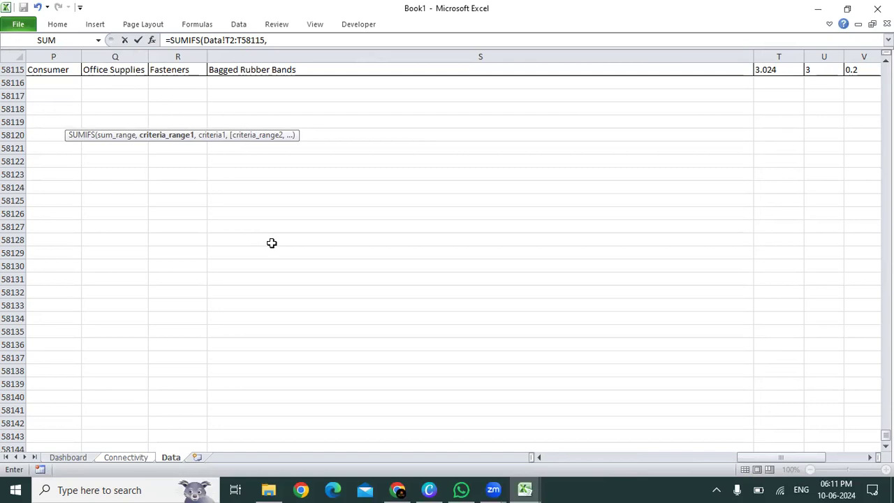
key("Escape")
Step: Examine the year drop-down's options with 2011 selected, its linked cell I1 and the Sales to Shipping Cost summary range
key("Up")
key("Up")
key("Up")
key("Up")
key("Down")
key("Down")
key("Down")
key("Right")
key("Right")
key("Right")
key("Right")
key("Right")
key("Right")
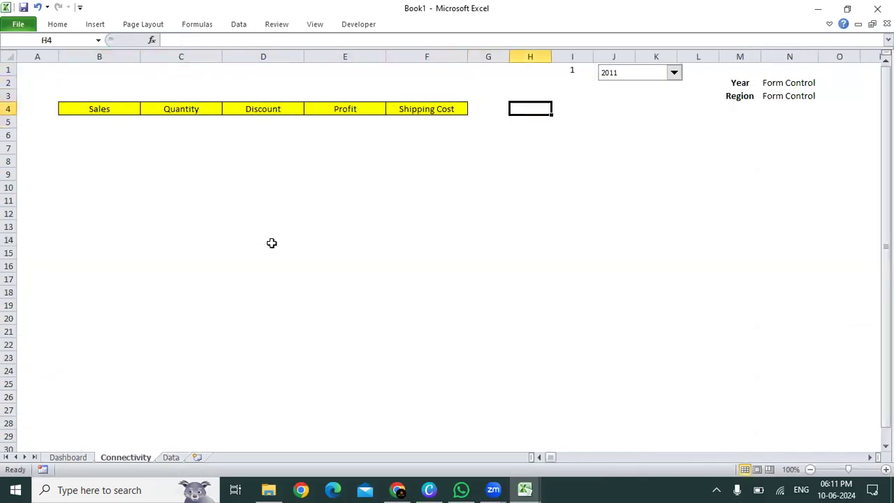
key("Right")
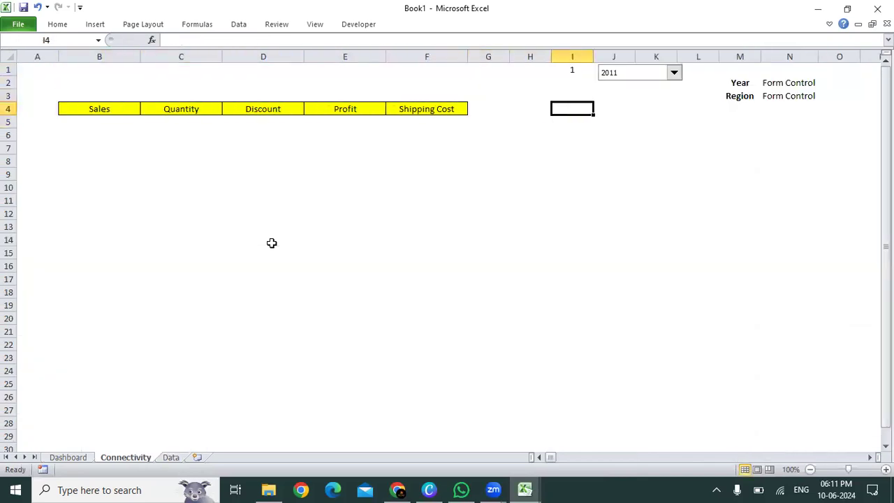
left_click(611, 79)
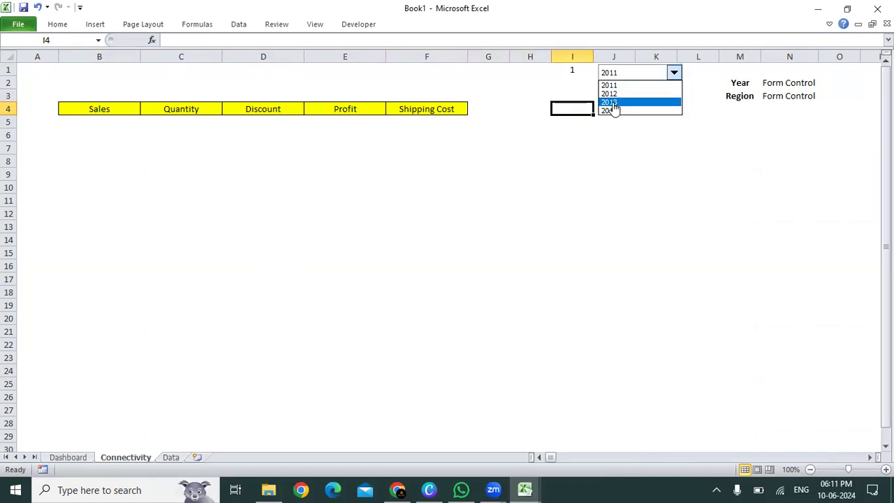
left_click(604, 85)
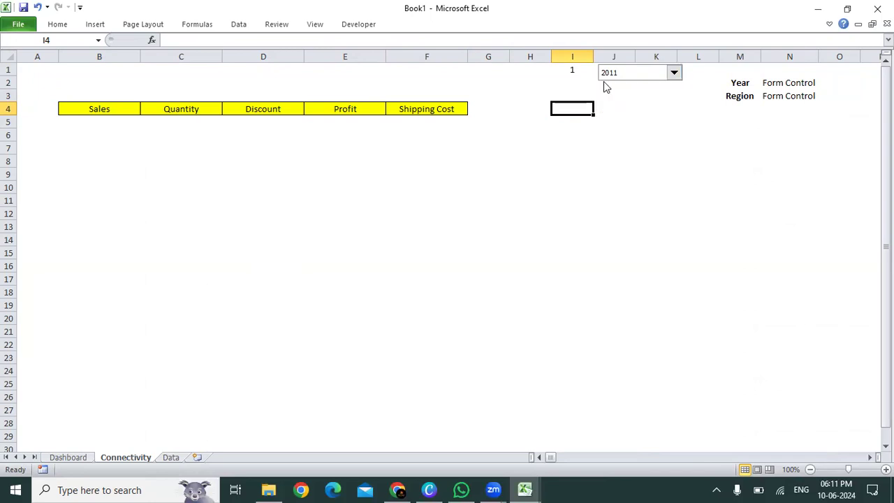
left_click(580, 70)
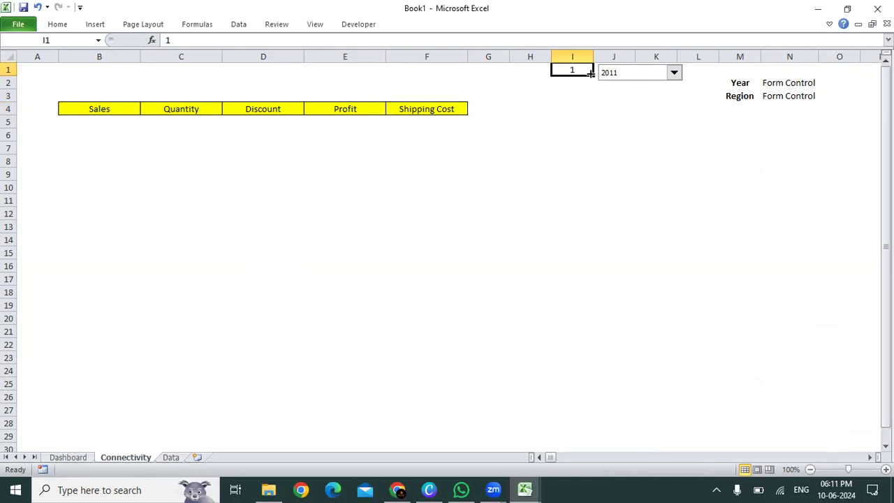
left_click(183, 118)
left_click(103, 111)
left_click_drag(103, 111, 431, 130)
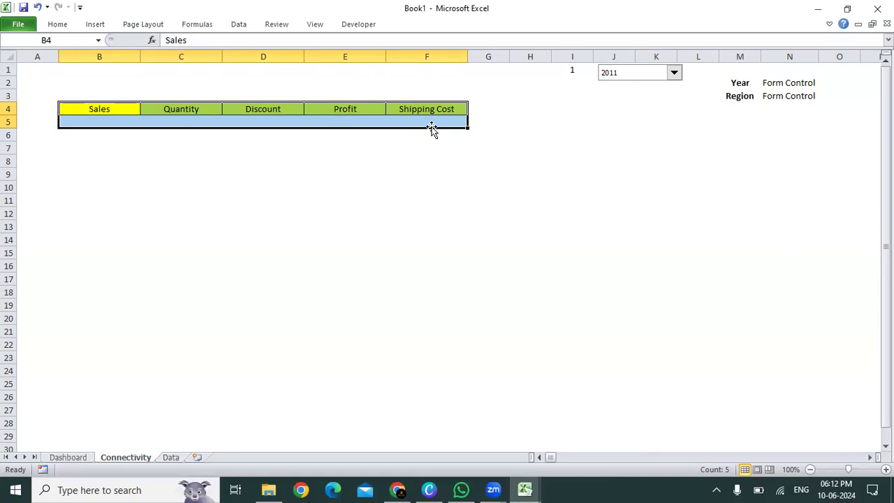
left_click(629, 84)
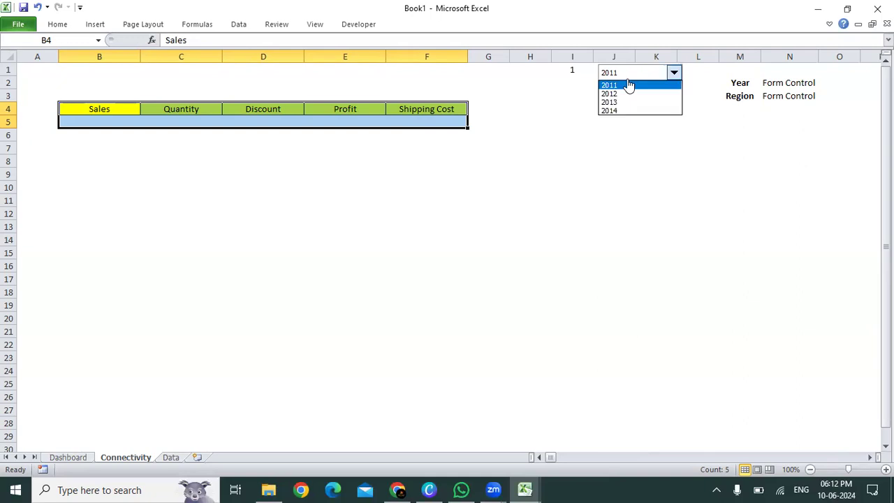
left_click(628, 84)
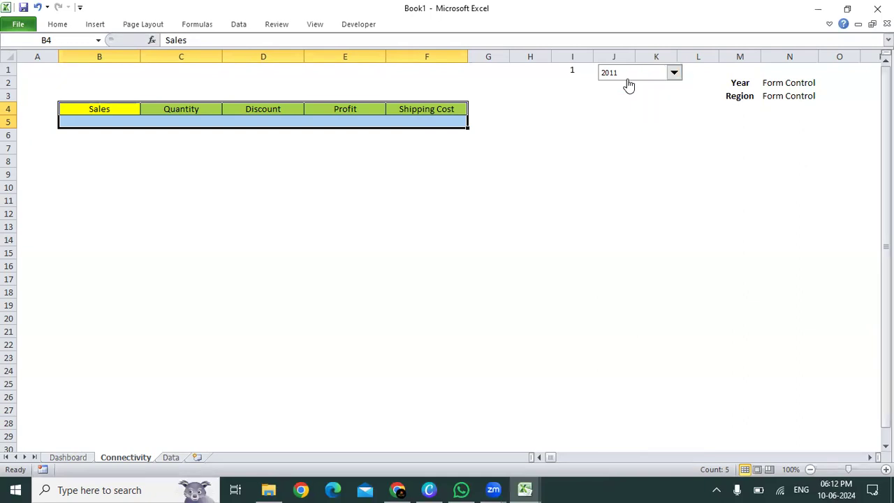
left_click(575, 70)
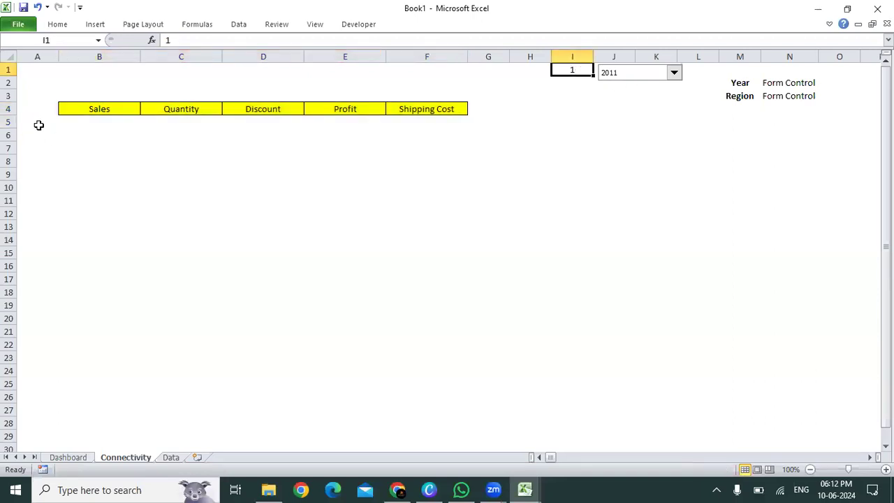
Step: Widen column A and start an IF formula in A5 with the test I1=1 and quotation marks for the true value
left_click(40, 126)
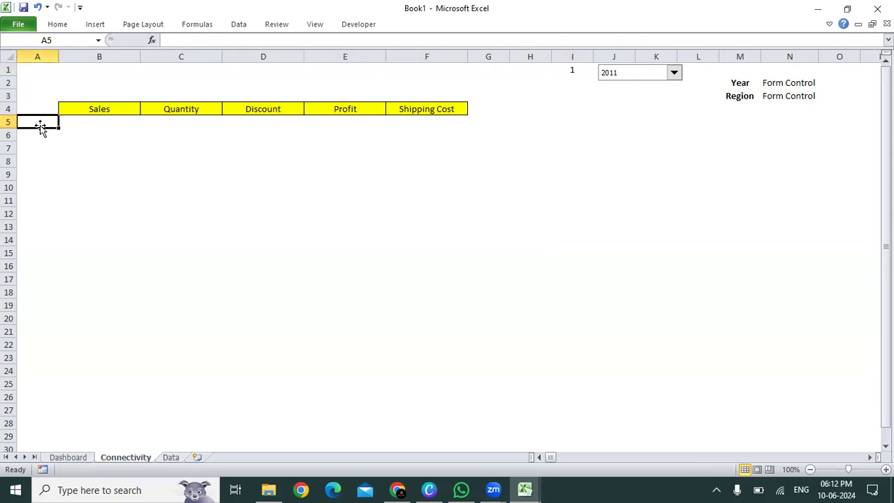
left_click_drag(59, 57, 95, 57)
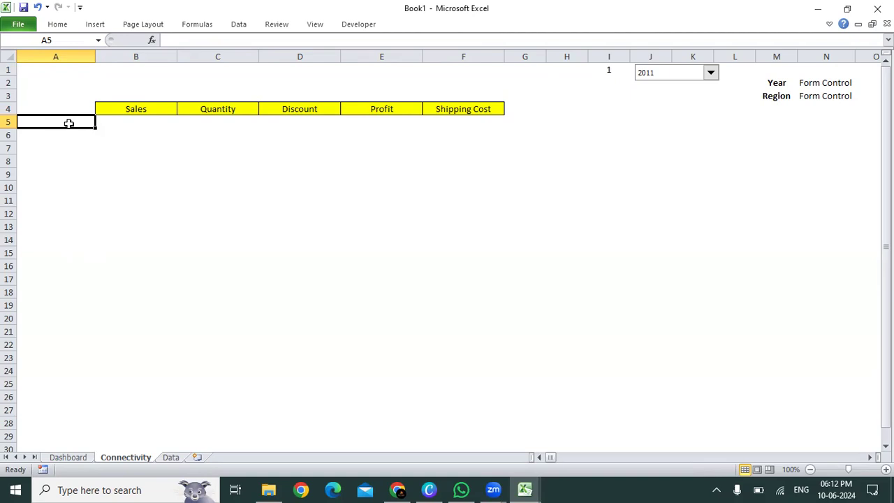
type("=IF")
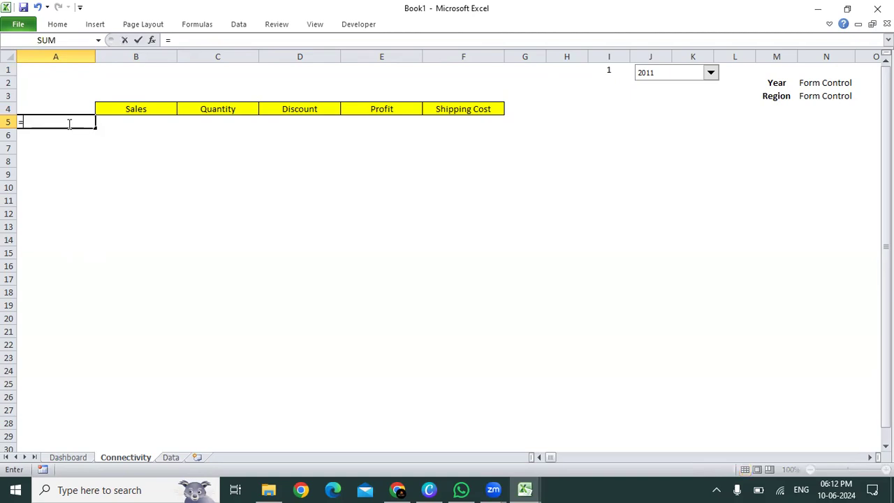
type("(")
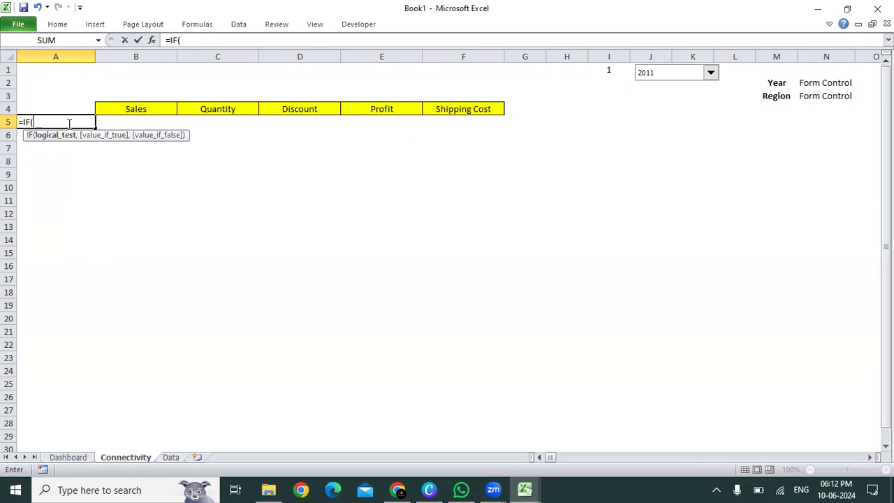
left_click(612, 72)
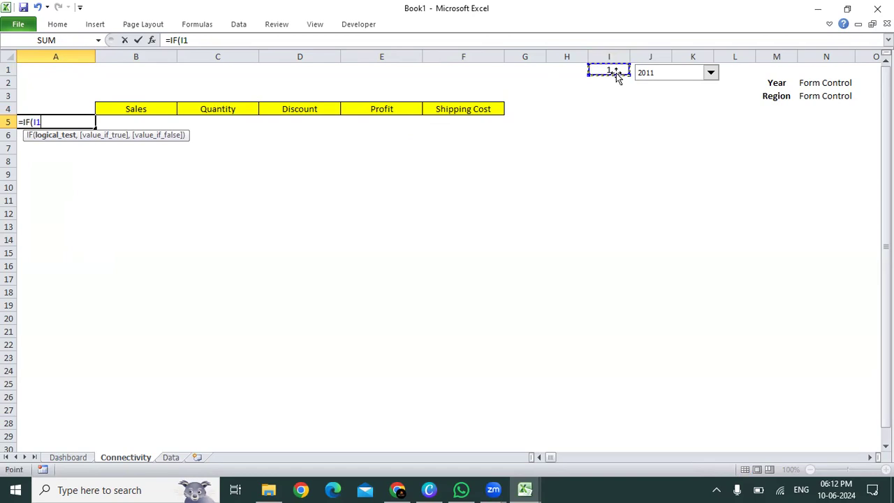
type("=1,")
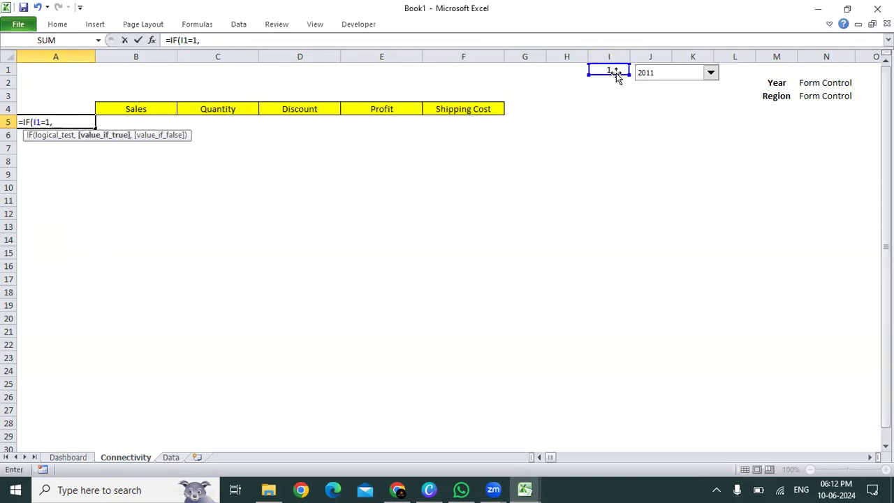
type("\"\"")
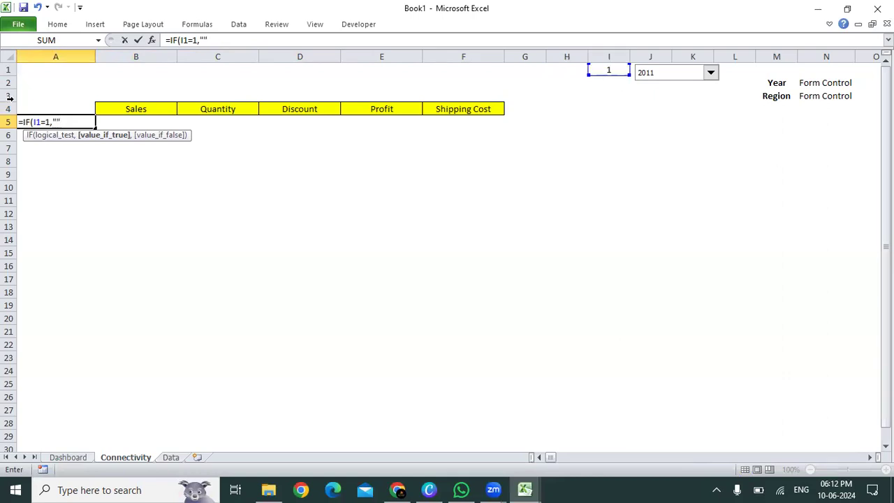
left_click(56, 122)
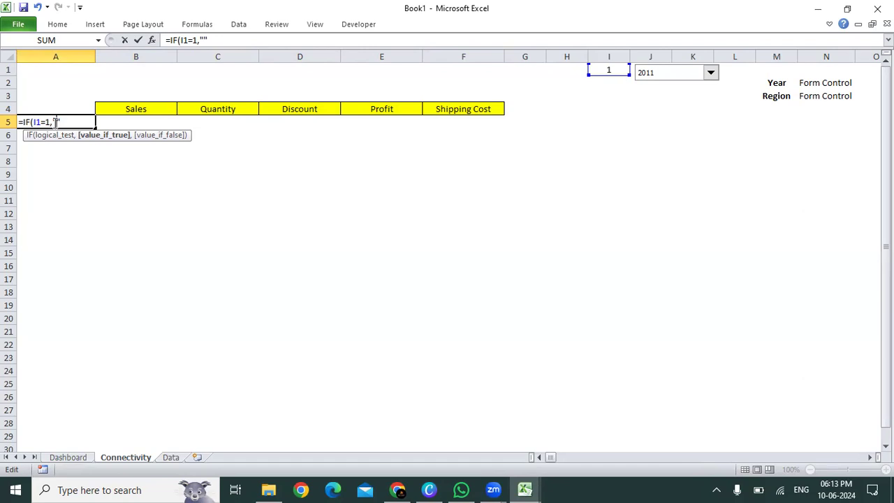
Step: Complete the A5 formula as =IF(I1=1,"2011",IF(I1=2,"2012")), accepting Excel's proposed correction for the closing brackets
type("2011\",IF(")
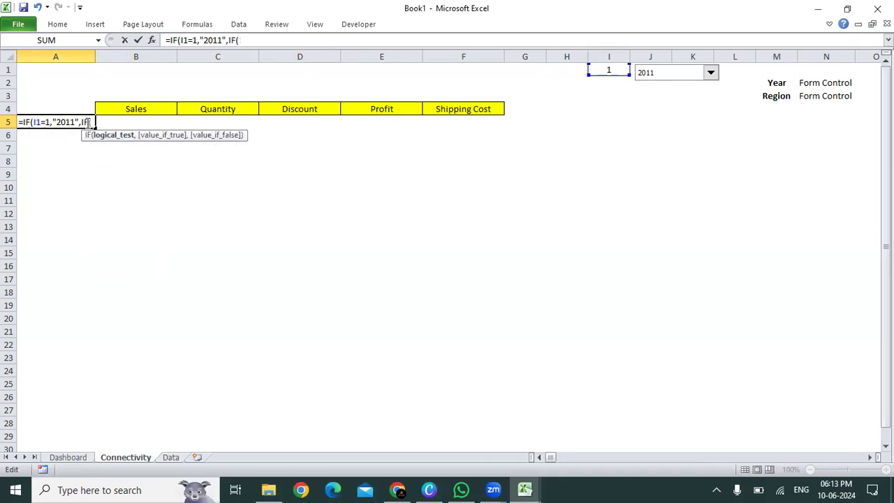
left_click(598, 70)
type("=2,\"\"")
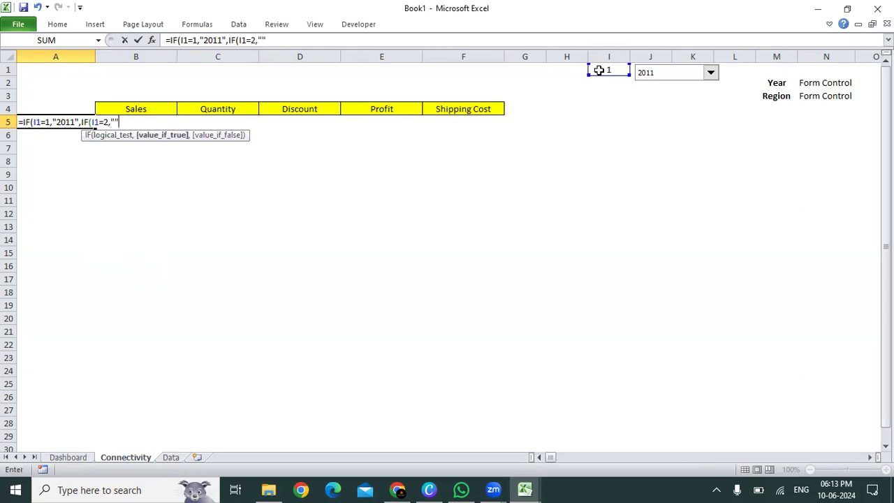
left_click(116, 123)
type("2012")
left_click(709, 73)
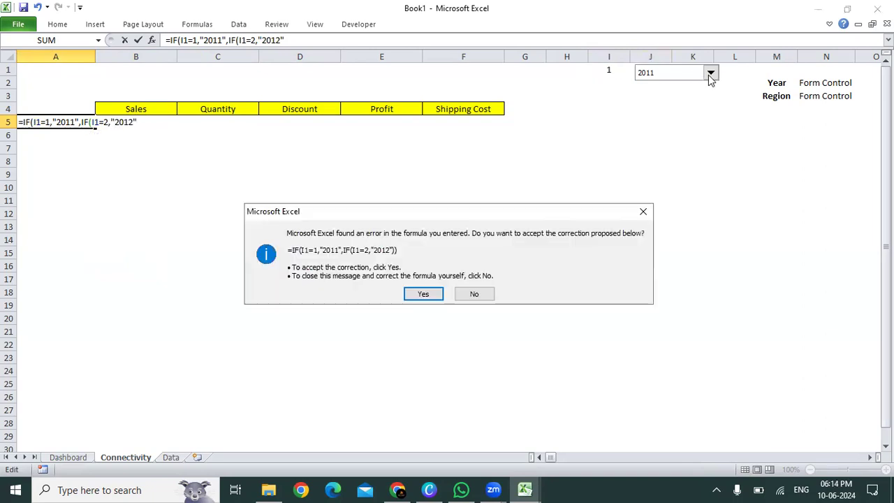
key("Return")
Step: Test the A5 formula by choosing 2012 and 2013 in turn in the year drop-down
left_click(708, 73)
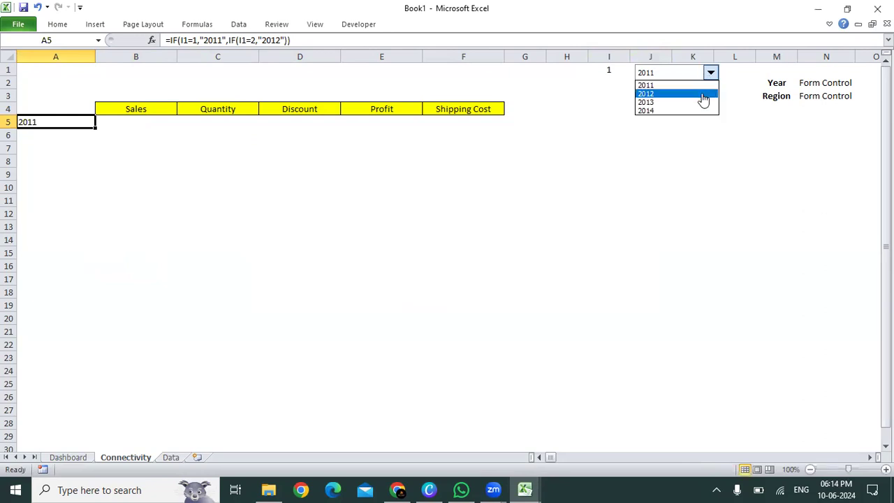
left_click(701, 94)
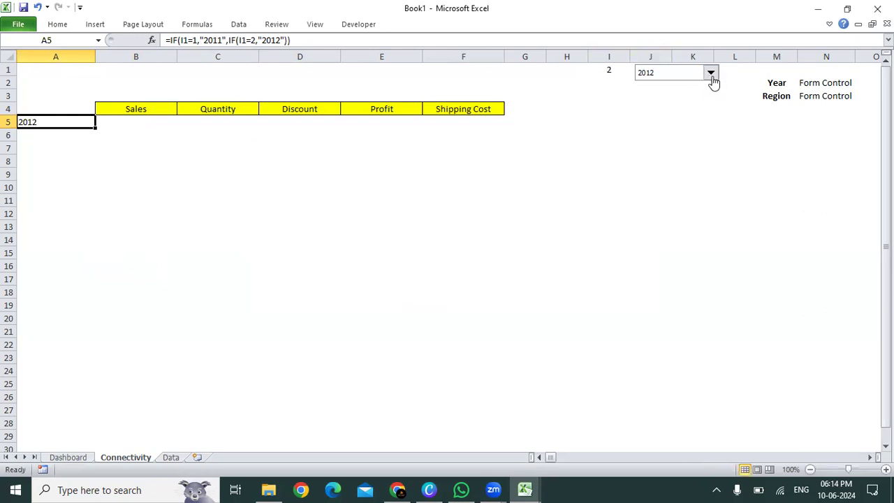
left_click(710, 74)
left_click(711, 103)
Step: Edit the A5 formula, replacing its two closing brackets with a comma and a third nested IF as the false value
double_click(65, 123)
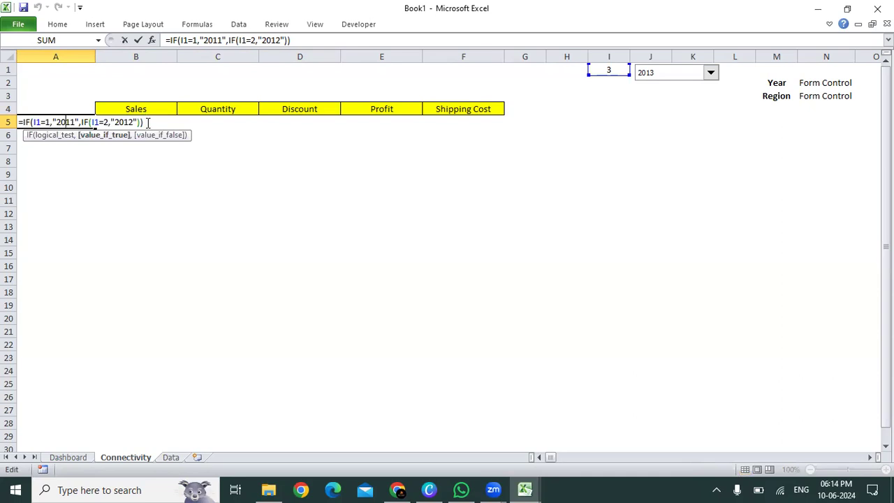
left_click(147, 123)
key("BackSpace")
key("BackSpace")
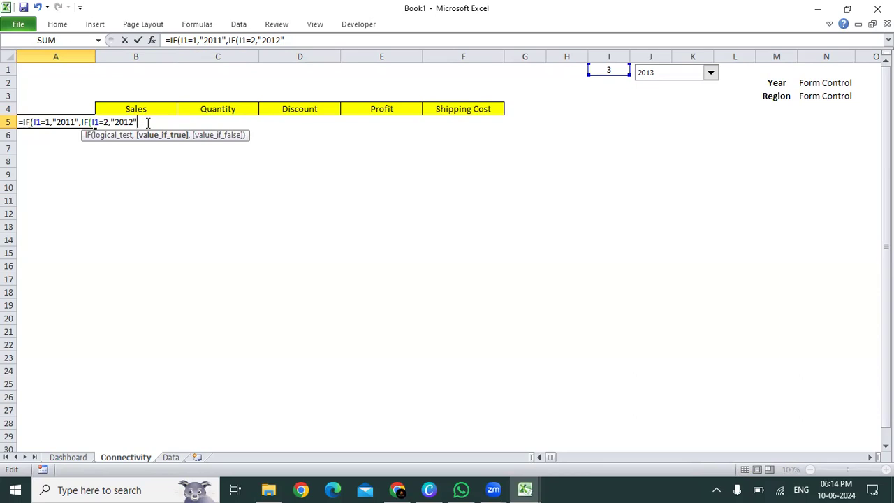
type(",")
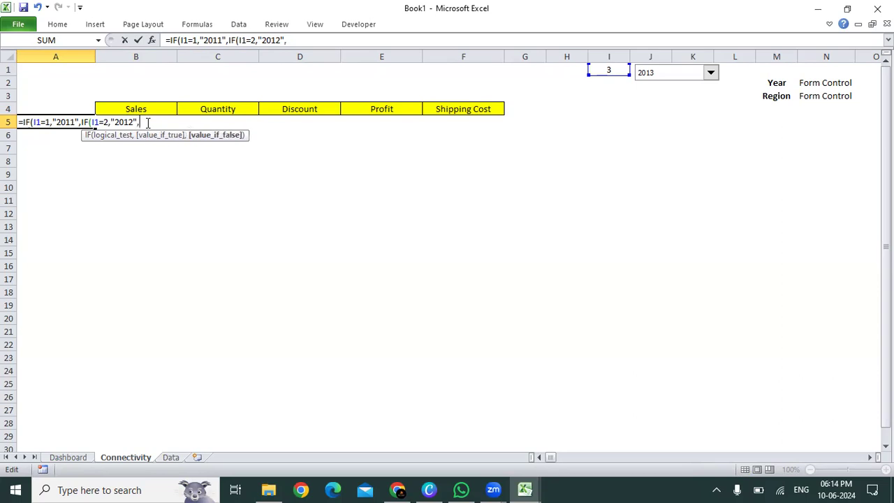
type("IF(")
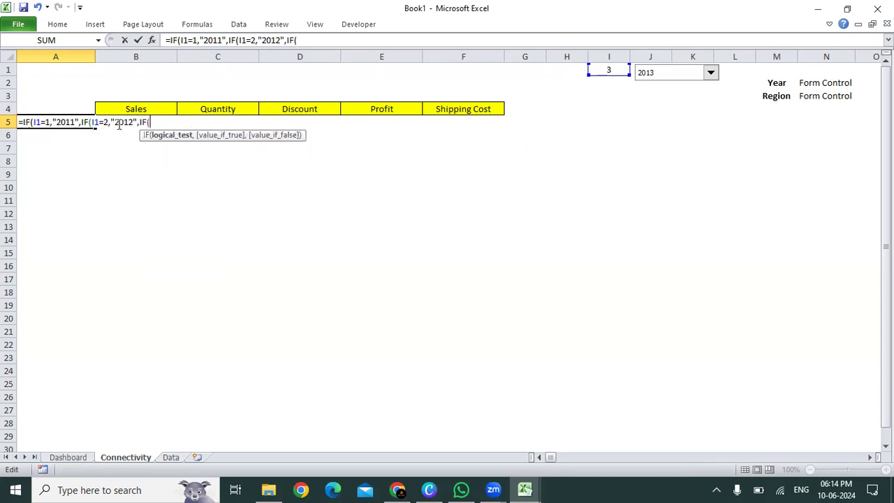
Step: Give the third nested IF in A5 the test I1=3 and the true value "2013"
left_click(601, 70)
type("=3,")
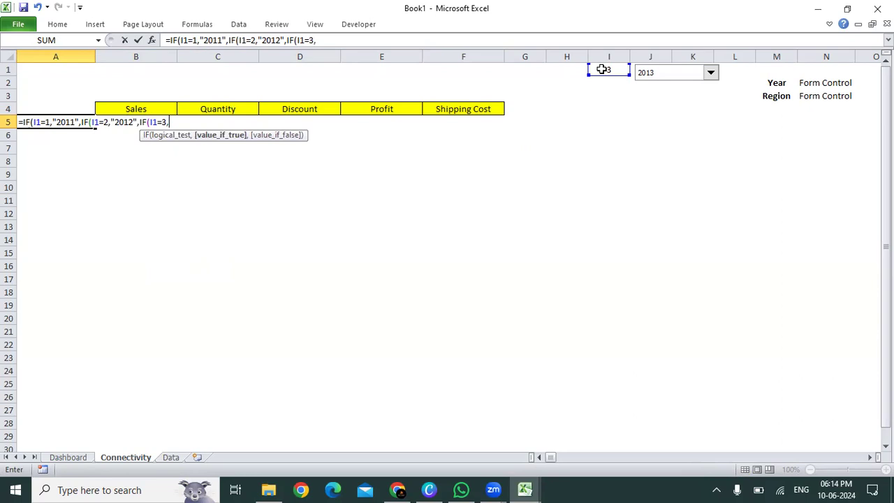
type("\"\"")
left_click(174, 122)
type("2013")
key("Right")
type(",")
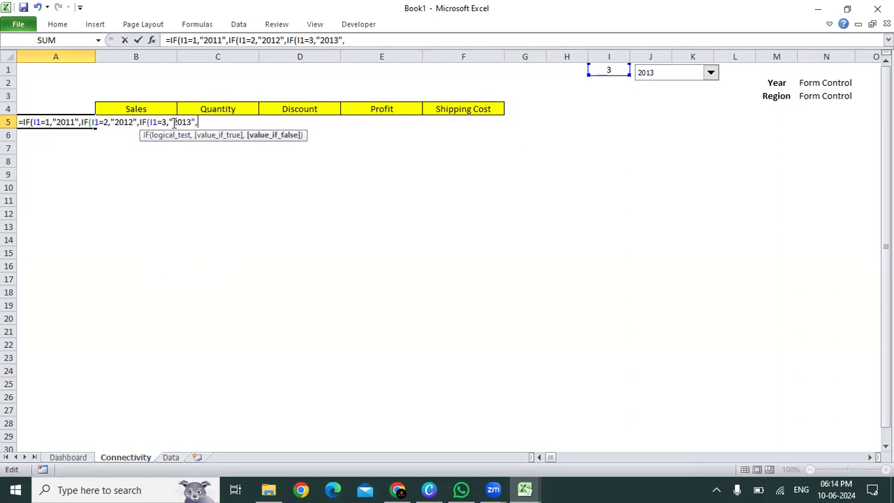
type("\"\"2014")
Step: Finish the A5 formula with "2014" as the last false value and three closing brackets, and enter it
key("BackSpace")
key("BackSpace")
key("BackSpace")
key("BackSpace")
key("BackSpace")
type("2014\"\"")
left_click(223, 123)
key("Delete")
type(")))")
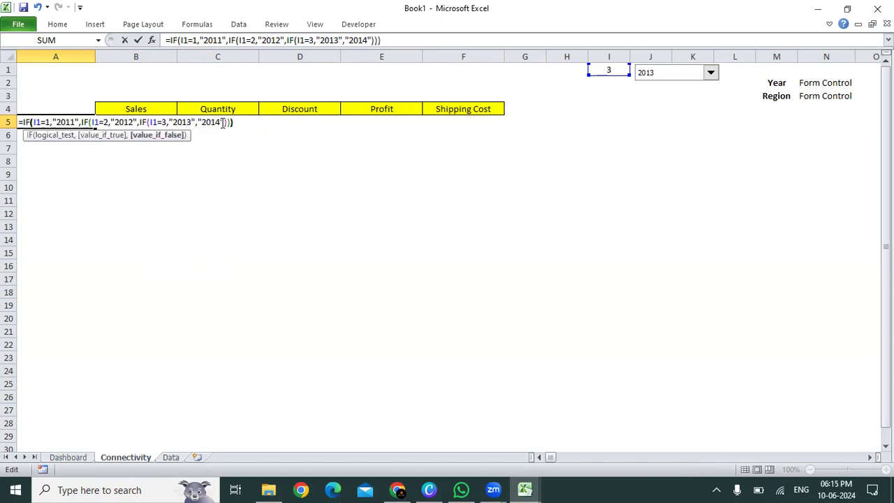
key("Return")
key("Up")
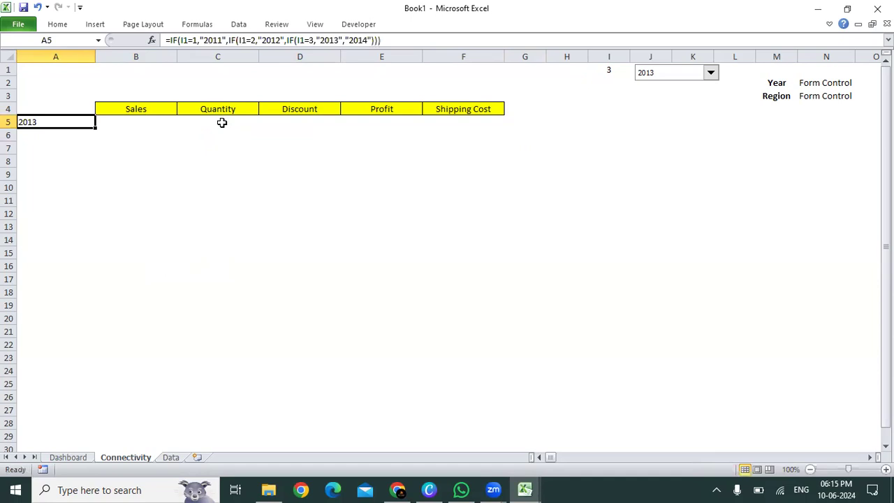
Step: Center the year in A5 and set the year drop-down to 2014
key("alt+h")
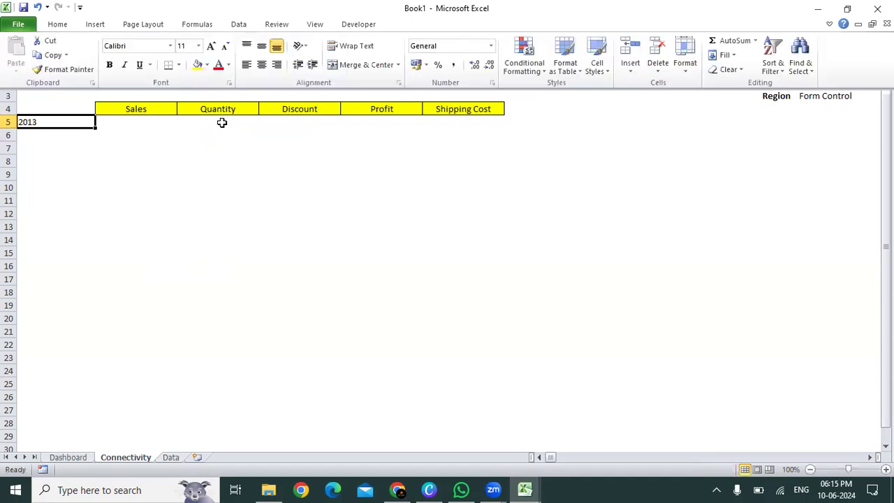
key("a")
key("c")
key("Right")
key("Right")
key("Right")
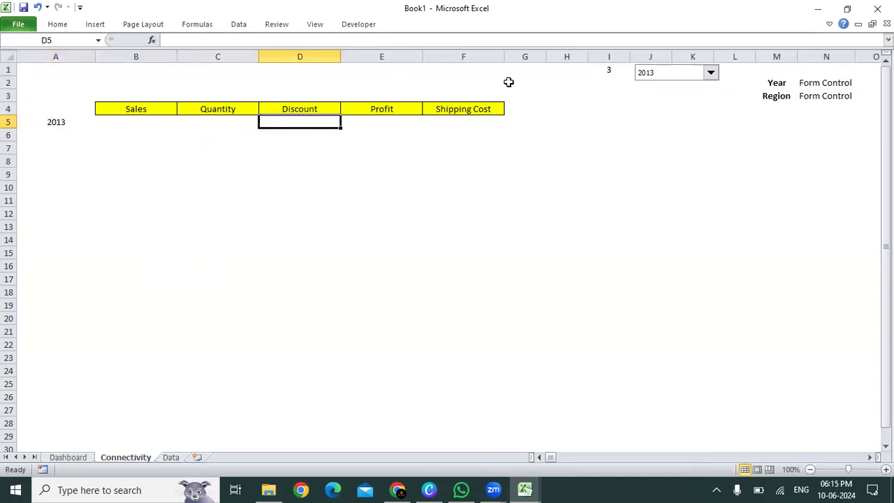
left_click(711, 74)
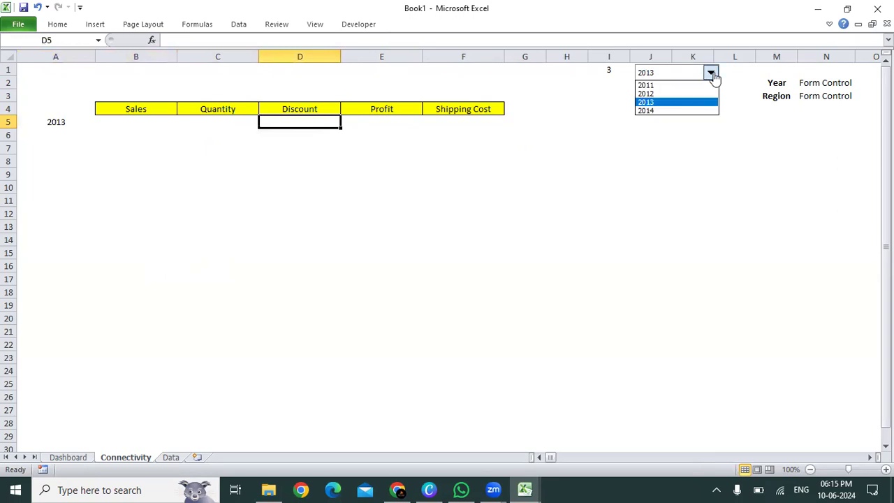
left_click(685, 111)
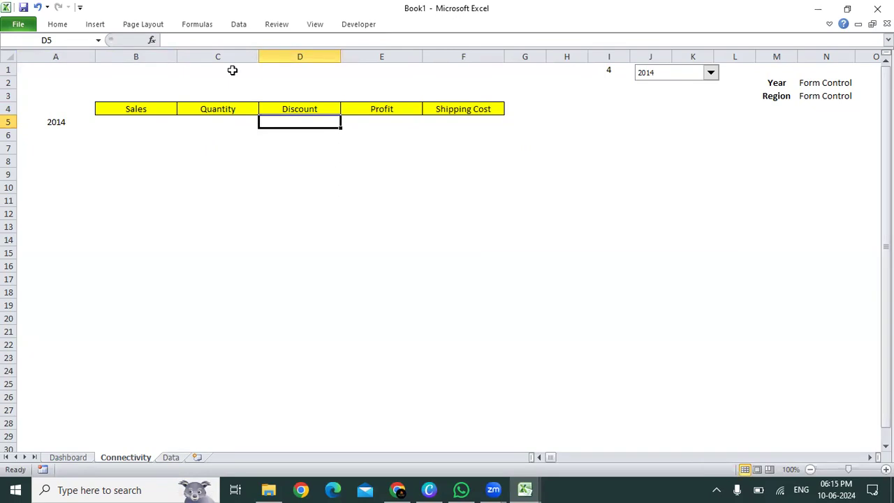
left_click(136, 125)
type("=")
left_click(71, 122)
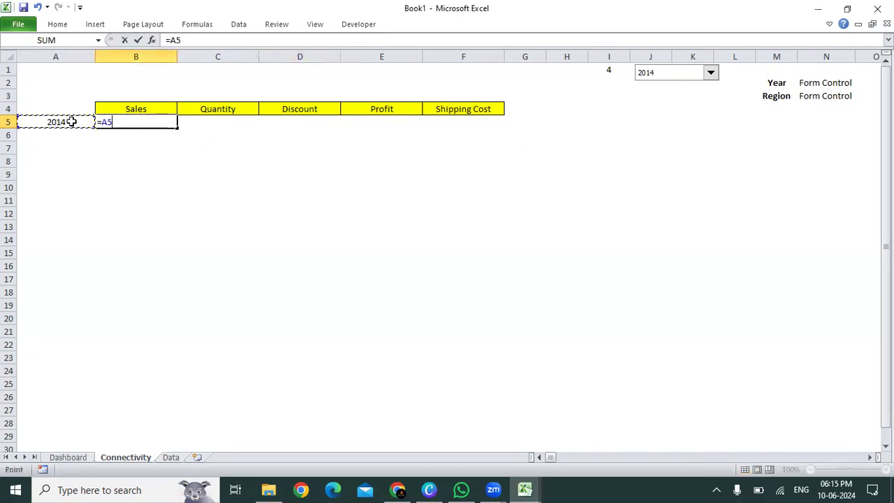
key("Escape")
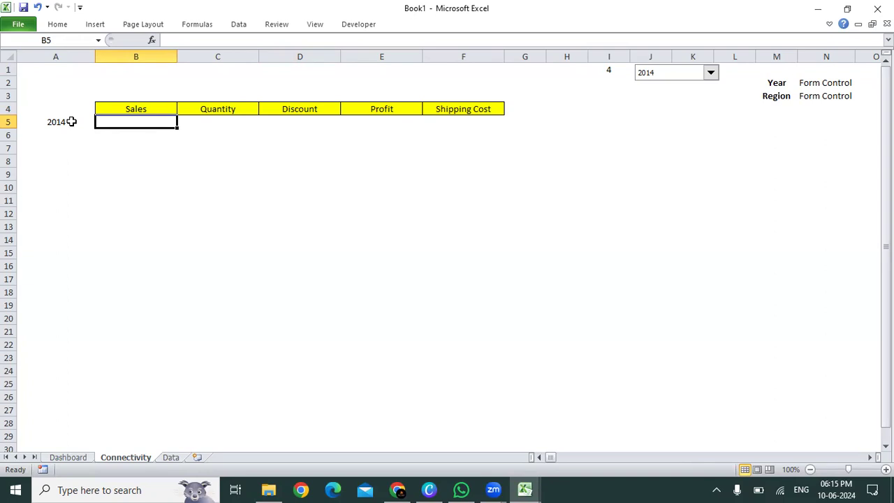
Step: Start a SUMIF formula in B5 under Sales, with the year column D2:D58115 of the Data sheet as its range
type("=sumif")
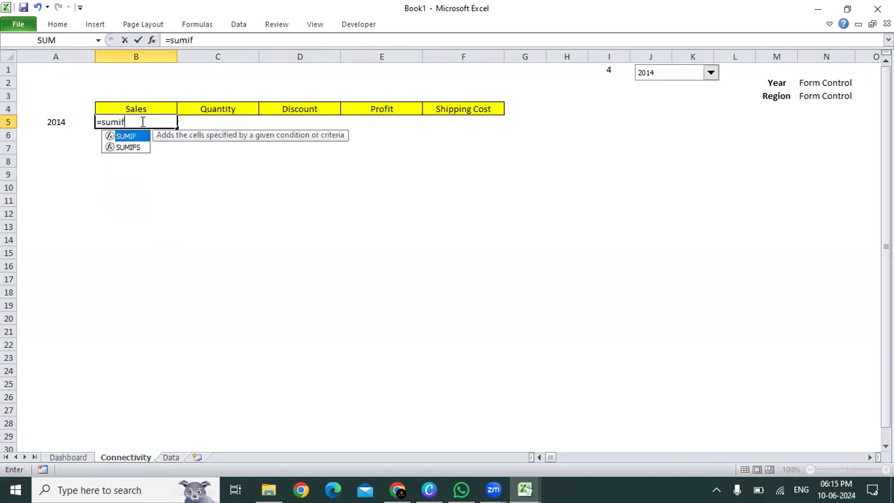
key("Tab")
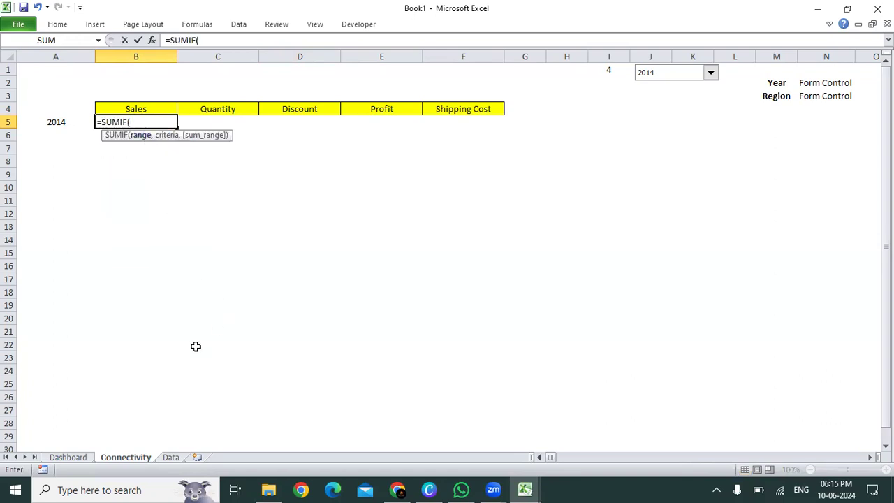
left_click(170, 457)
left_click(148, 291)
key("ctrl+Up")
key("ctrl+Left")
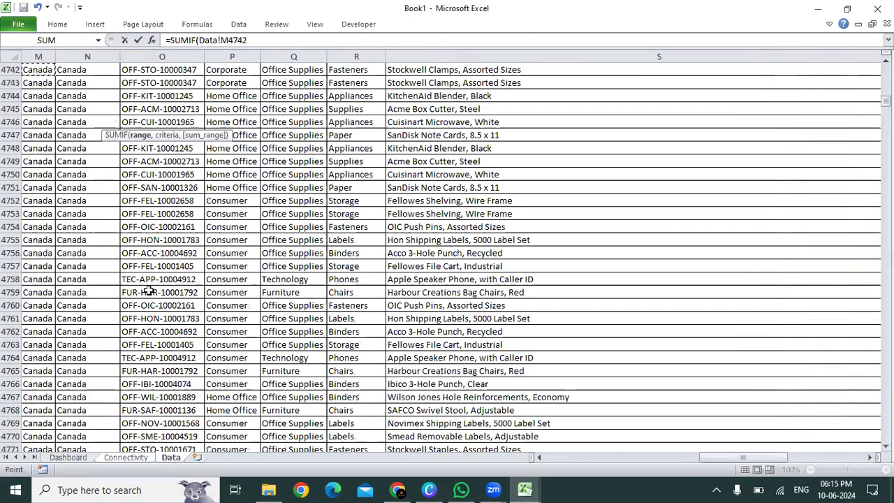
key("ctrl+Up")
key("Right")
key("Right")
key("Right")
key("Down")
key("ctrl+shift+Down")
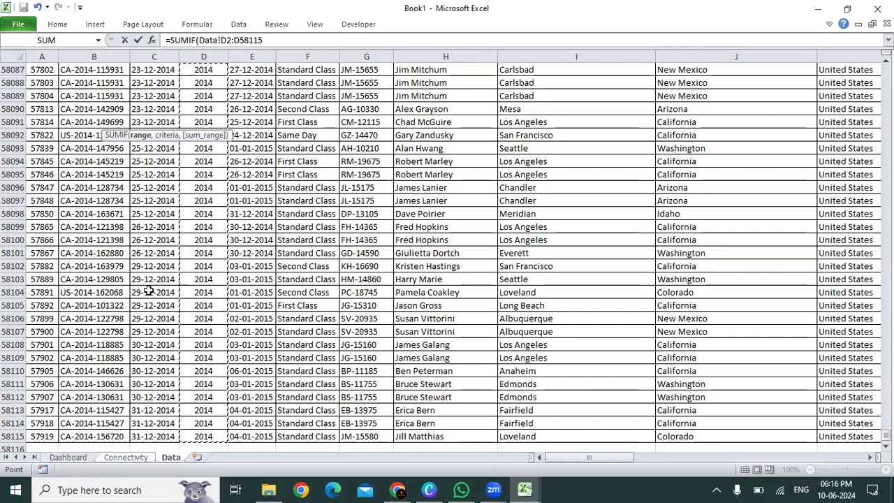
Step: Set the SUMIF criteria in B5 to the year cell A5 on the Connectivity sheet
type(",")
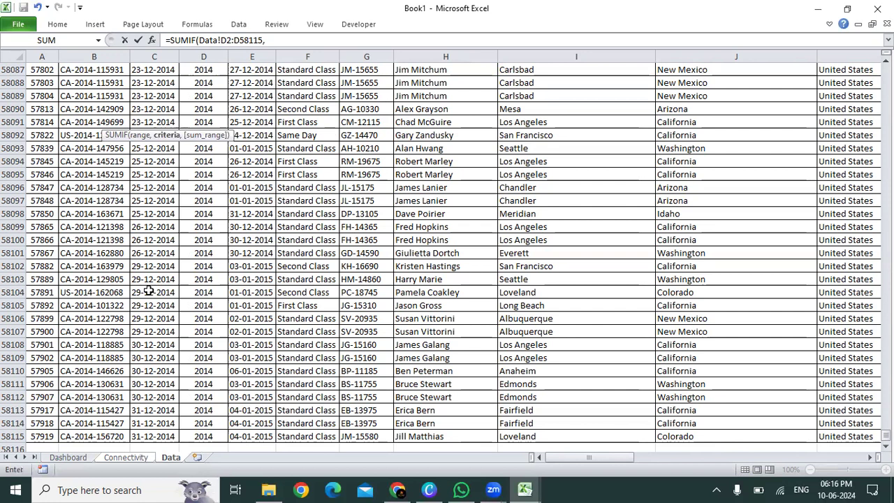
left_click(119, 458)
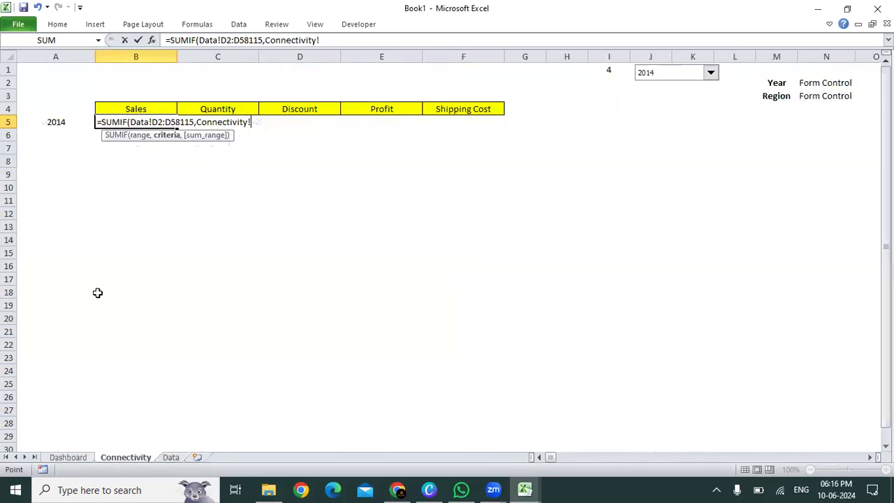
left_click(55, 122)
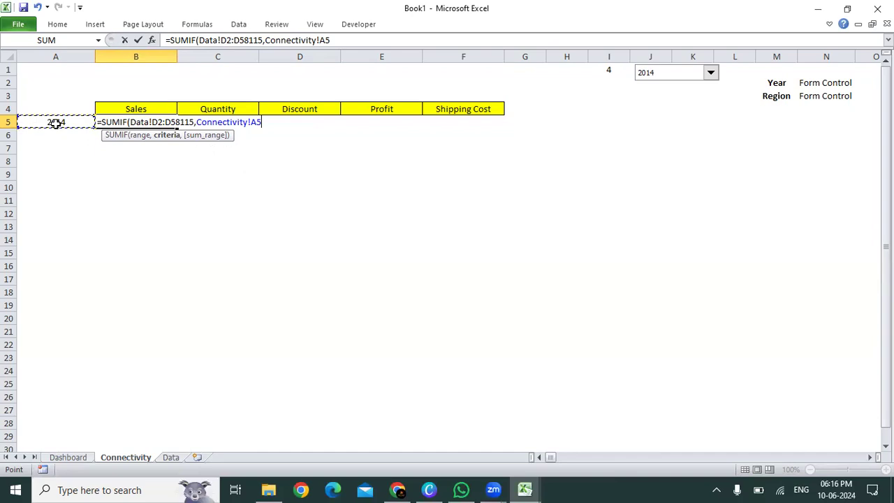
type(",")
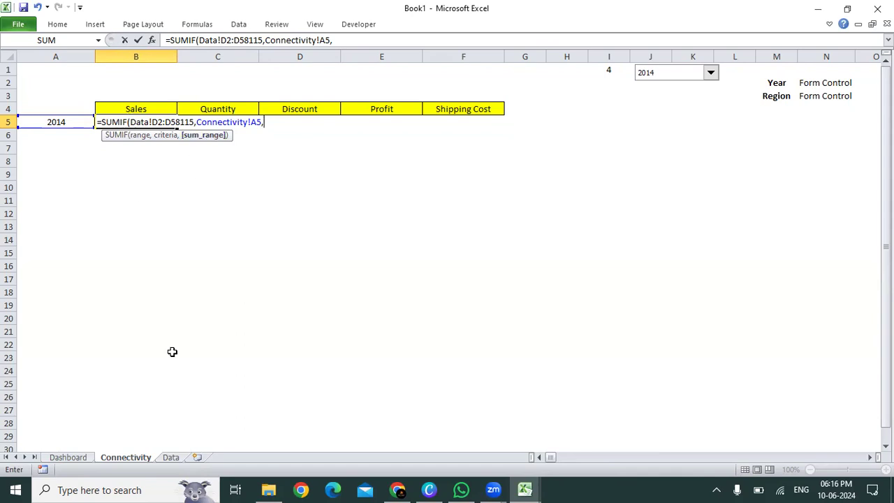
Step: Set the SUMIF's sum range to T2:T58115 on the Data sheet and enter the B5 formula
left_click(176, 459)
left_click(335, 301)
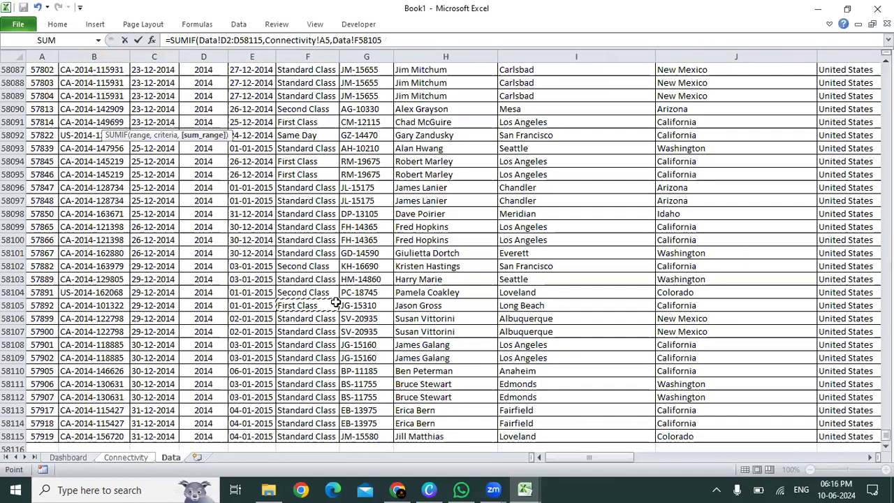
key("ctrl+Up")
key("ctrl+Right")
key("Left")
key("Left")
key("Left")
key("Left")
key("Left")
key("Down")
key("ctrl+shift+Down")
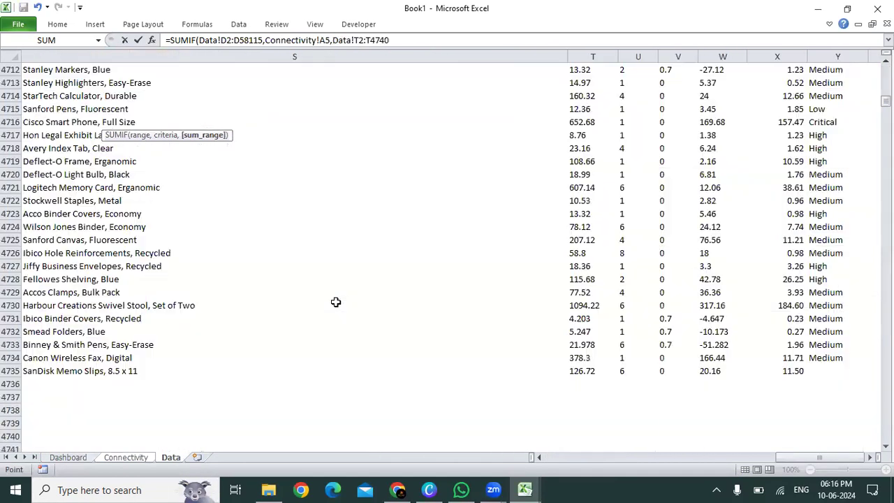
key("ctrl+shift+Down")
key("ctrl+shift+Down")
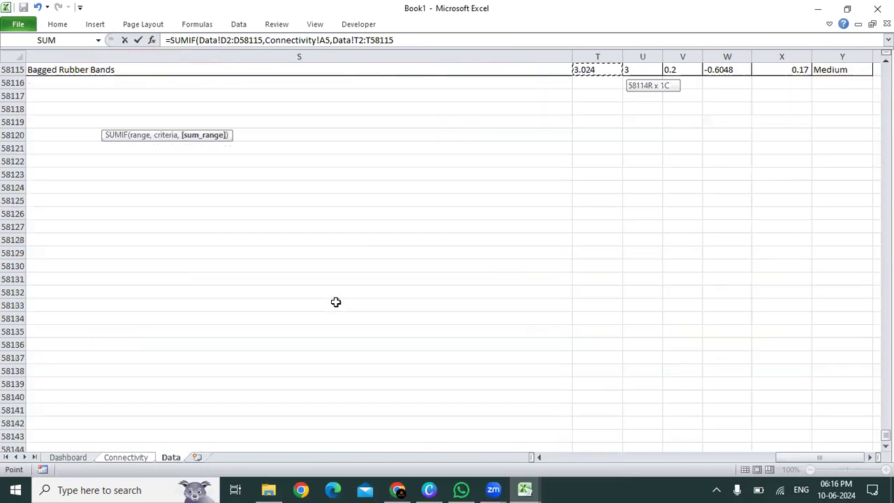
key("Return")
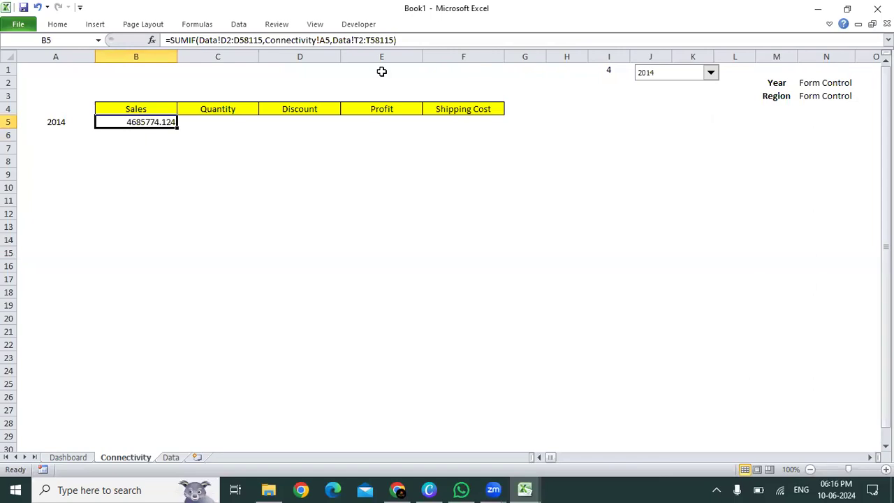
Step: Center the Sales total in B5 and reduce it to two decimal places
key("alt+h")
key("a")
key("c")
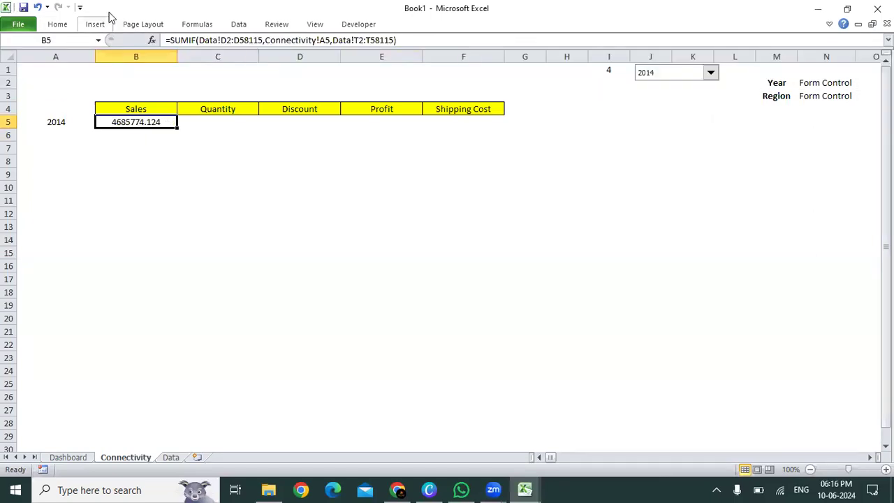
left_click(63, 25)
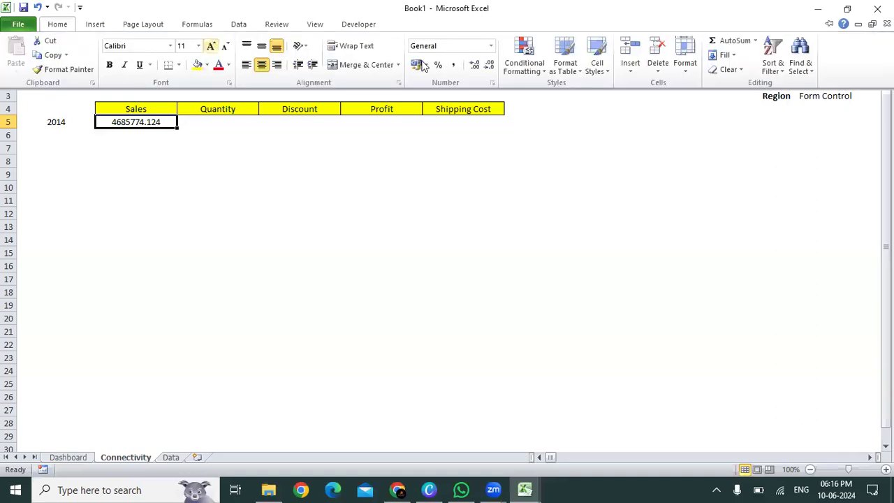
left_click(488, 66)
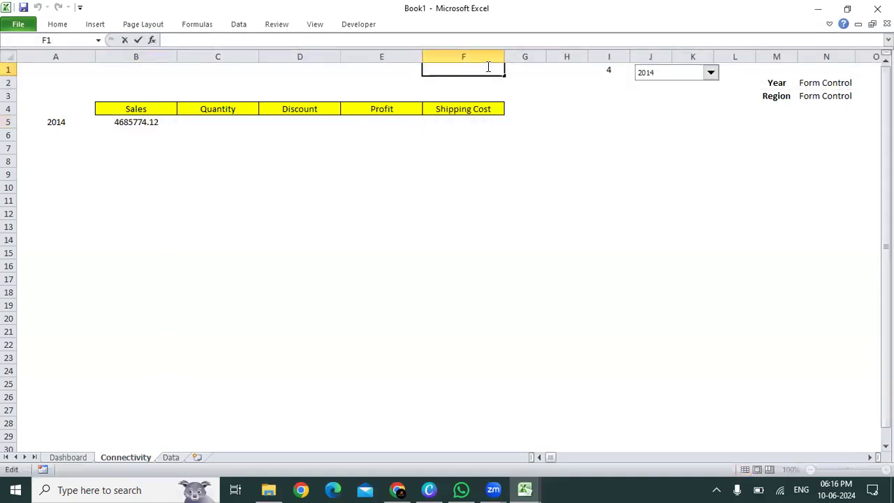
left_click(309, 153)
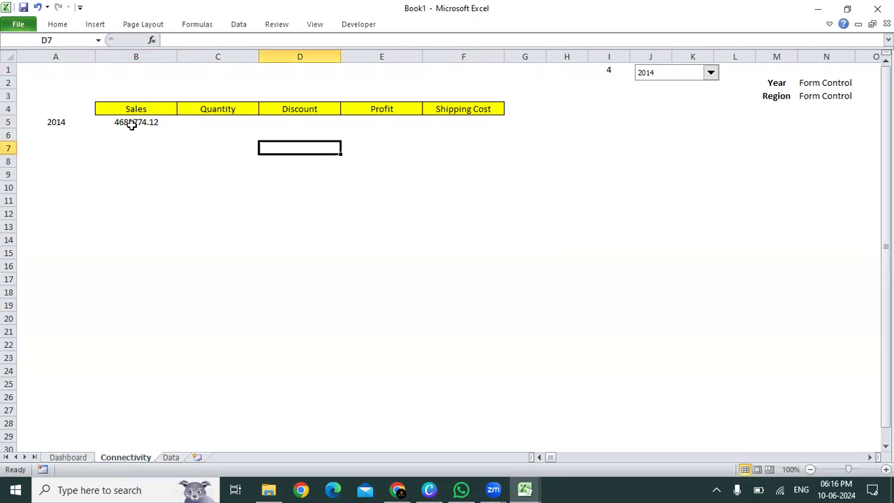
Step: Reduce the Sales total in B5 to zero decimal places and make it bold, keeping the ribbon expanded
left_click(133, 129)
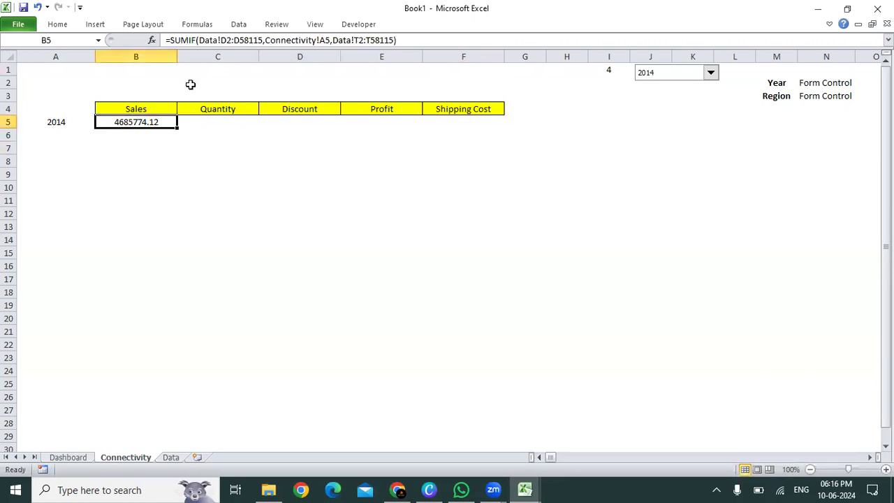
left_click(61, 28)
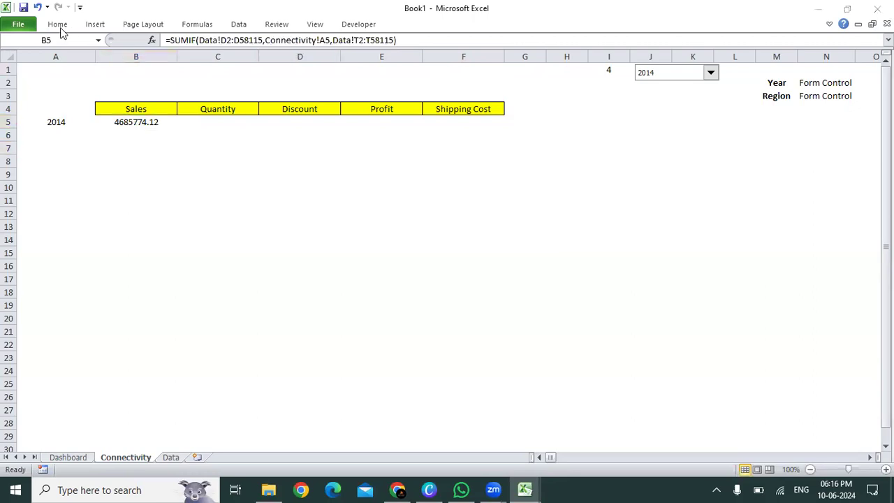
left_click(60, 28)
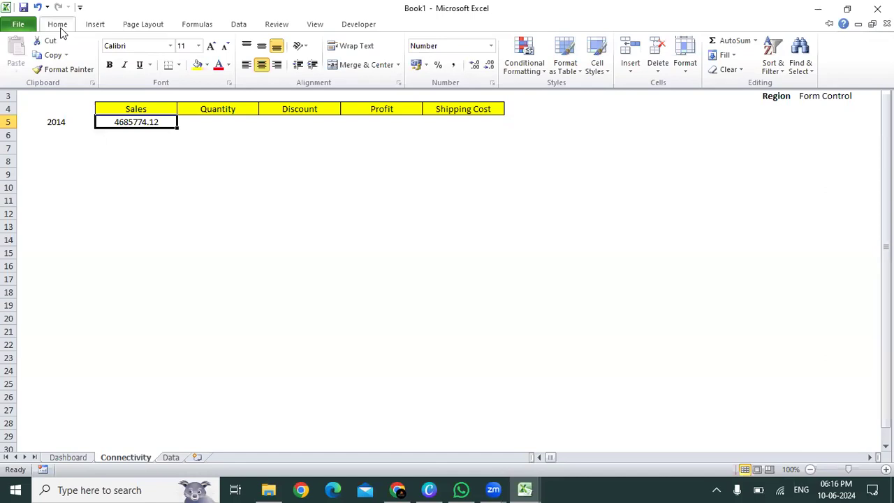
left_click(489, 65)
left_click(493, 68)
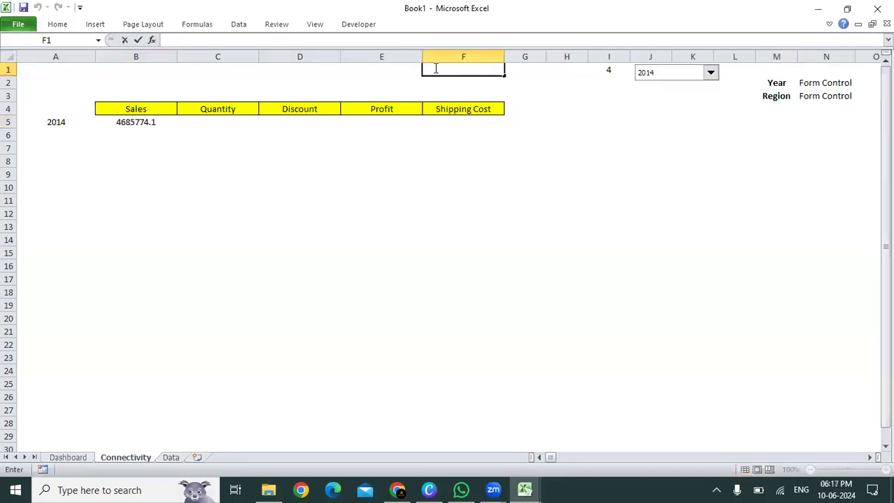
left_click(828, 26)
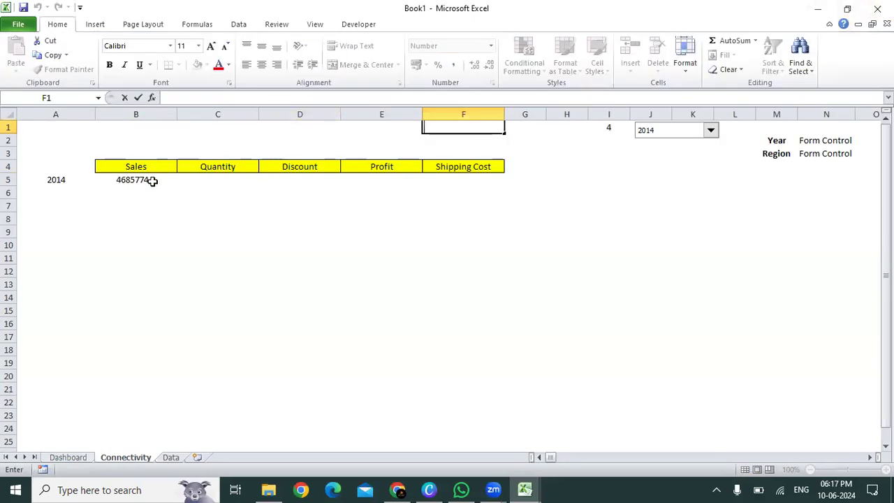
left_click(152, 180)
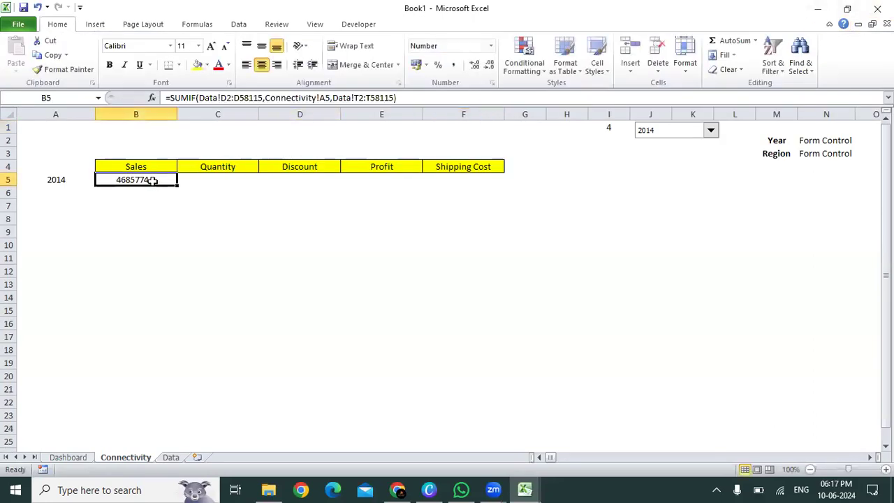
left_click(490, 65)
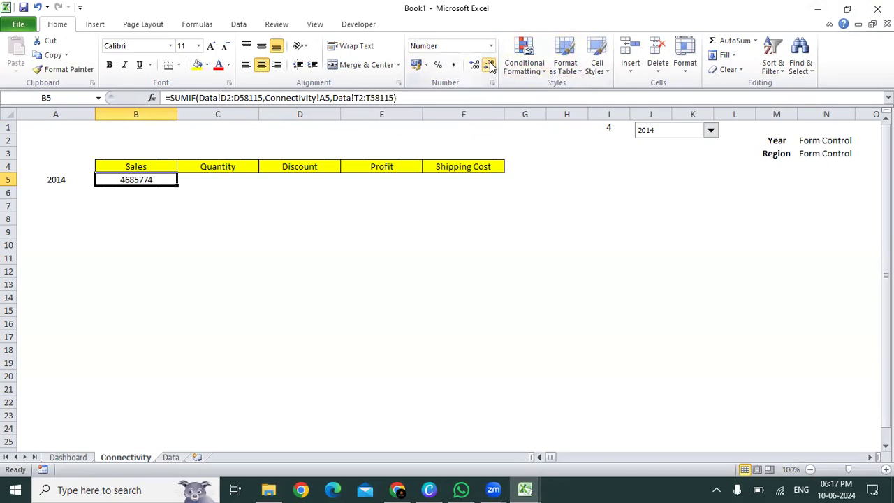
key("ctrl+b")
Step: Apply all borders to the value cells B5:F5 under the Sales to Shipping Cost headers
key("shift+Right")
key("shift+Right")
key("shift+Right")
key("shift+Right")
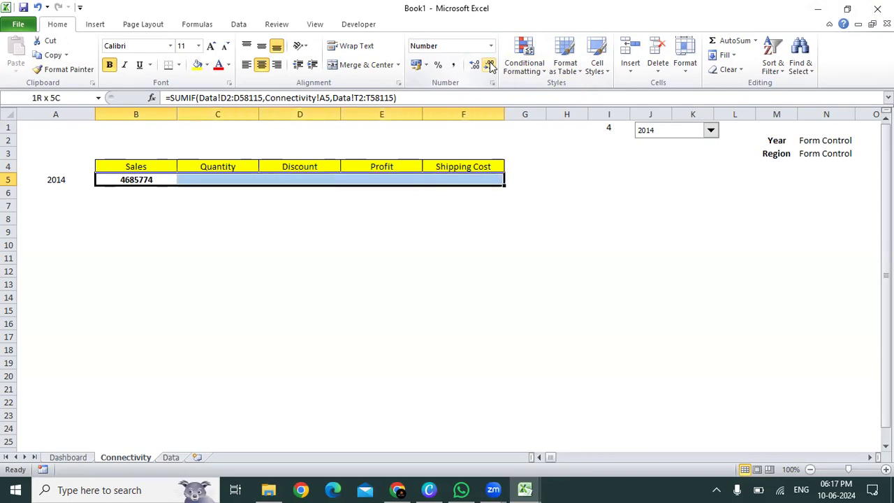
key("alt+h")
key("b")
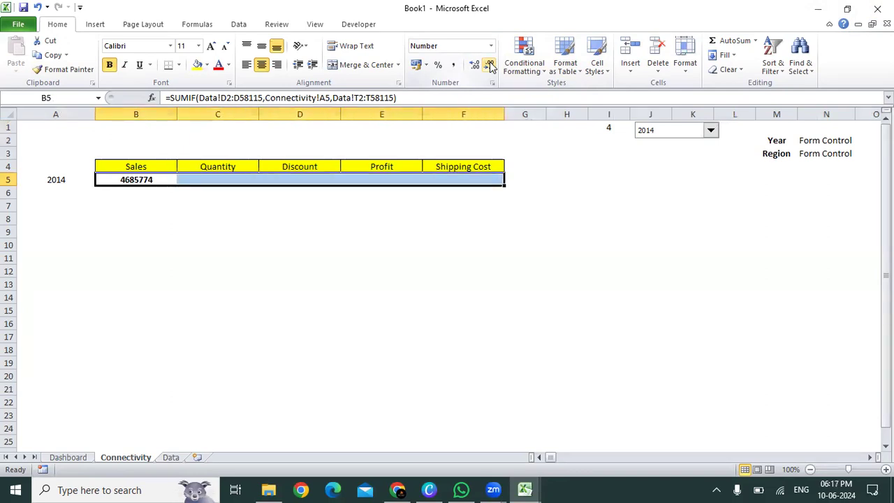
key("a")
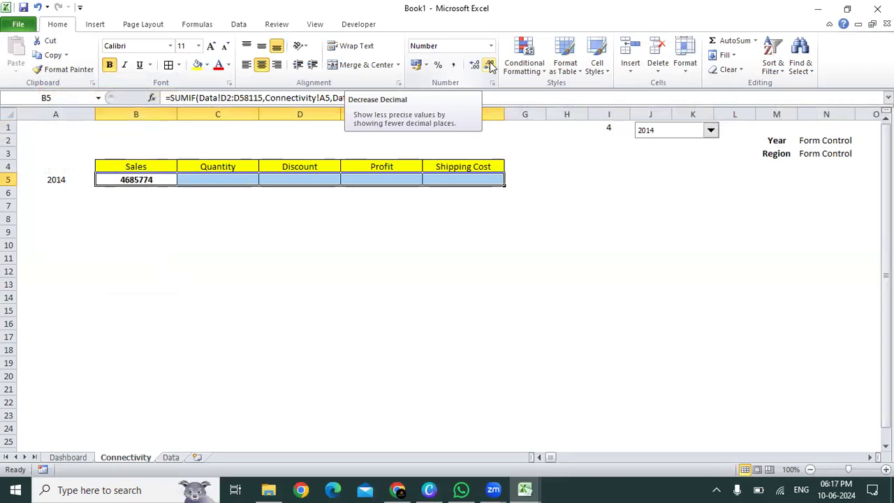
key("Left")
key("Right")
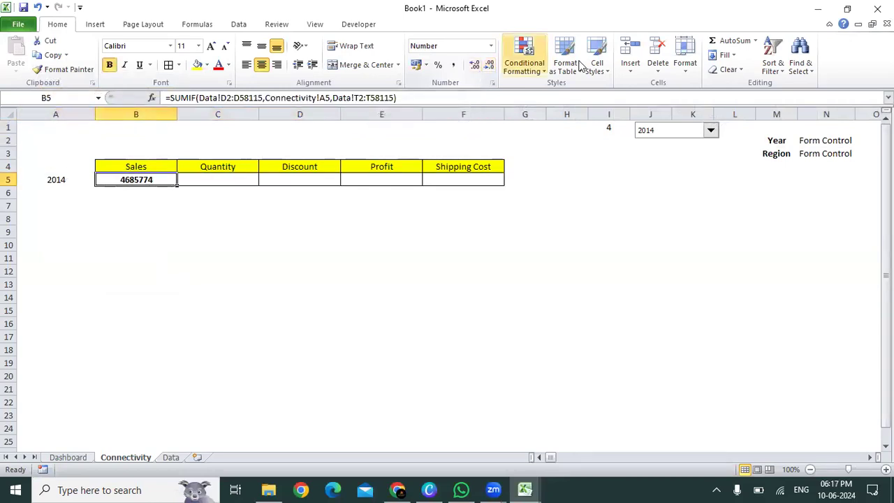
Step: Test the Sales total by switching the year drop-down to 2011, 2012 and 2013
left_click(710, 130)
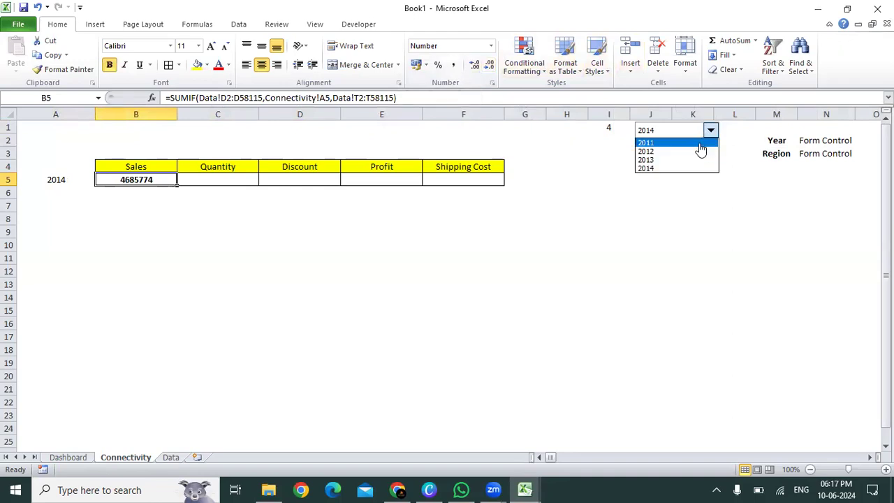
left_click(699, 144)
left_click(709, 130)
left_click(710, 151)
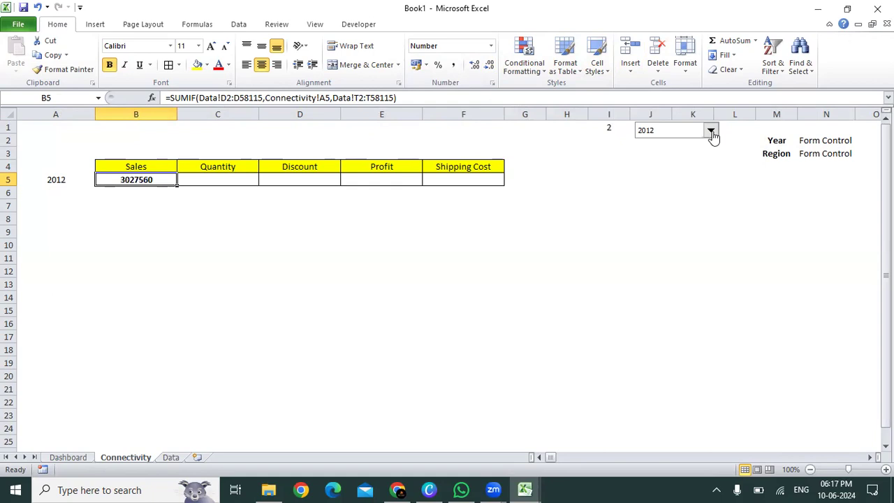
left_click(711, 131)
left_click(710, 160)
Step: Make the year range in B5's SUMIF formula absolute as Data!$D$2:$D$58115
key("ctrl+c")
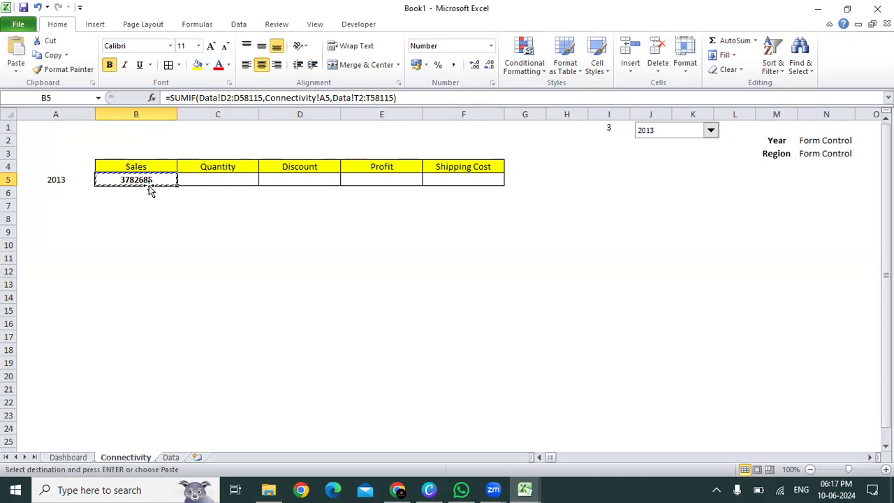
key("Escape")
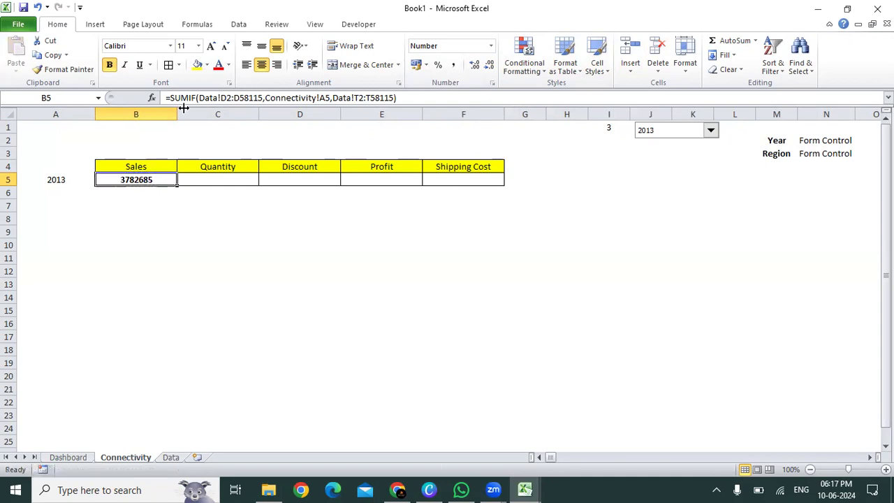
left_click(225, 98)
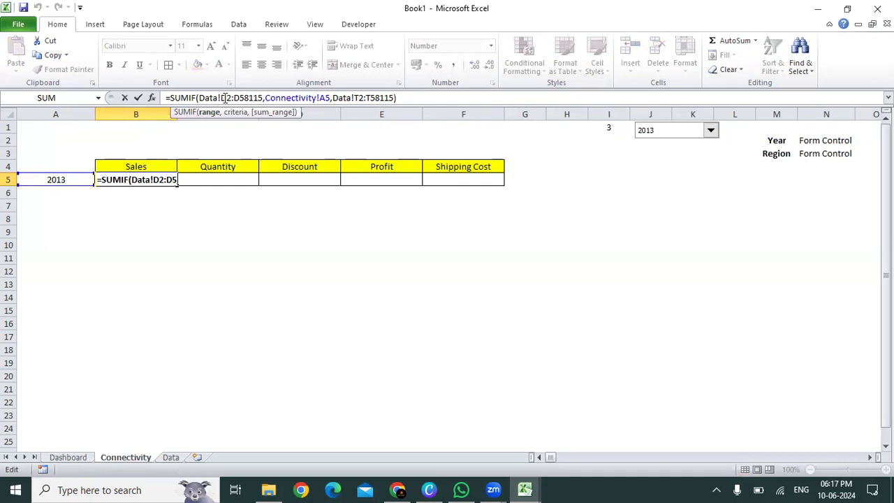
key("F4")
key("Right")
key("Right")
key("Right")
key("F4")
key("Right")
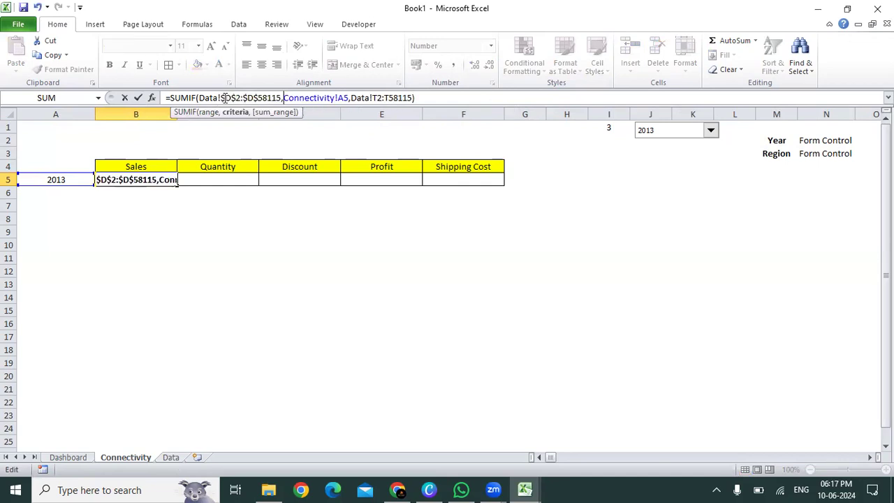
Step: Lock the SUMIF criteria in B5 as Connectivity!$A$5, leave the sum range relative, and enter the formula
key("Right")
key("Right")
key("Right")
key("Right")
key("Right")
key("Right")
key("Right")
key("Right")
key("Right")
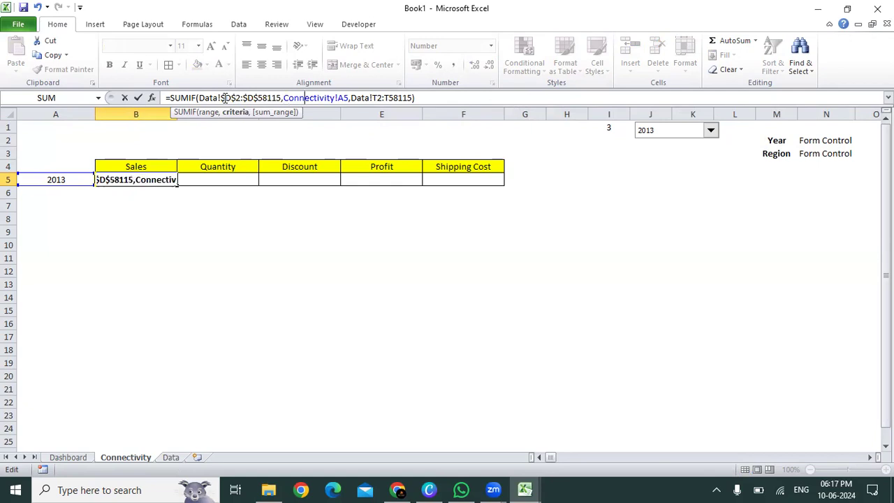
key("Right")
key("Right")
key("Right")
key("Right")
key("Right")
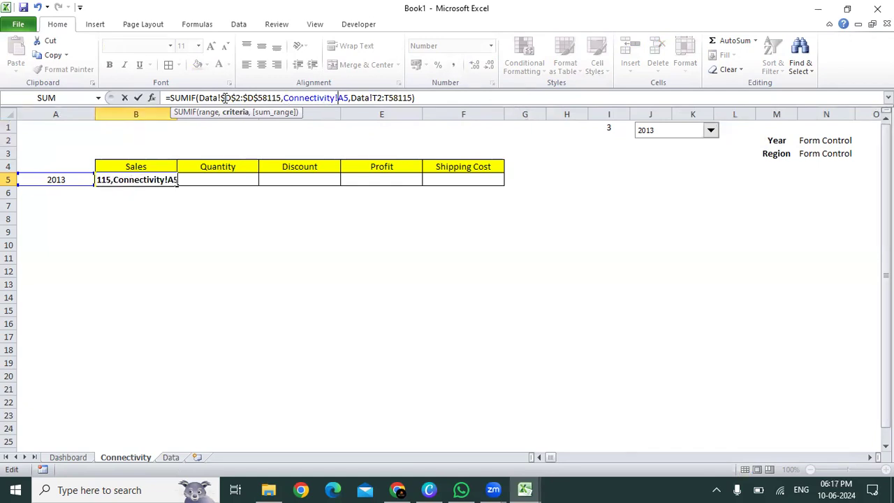
key("F4")
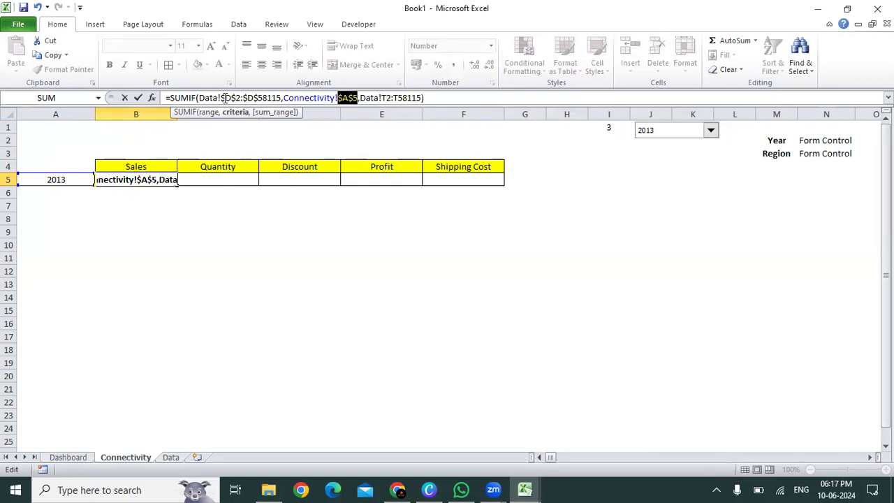
key("Right")
key("Right")
key("Right")
key("Right")
key("Right")
key("Right")
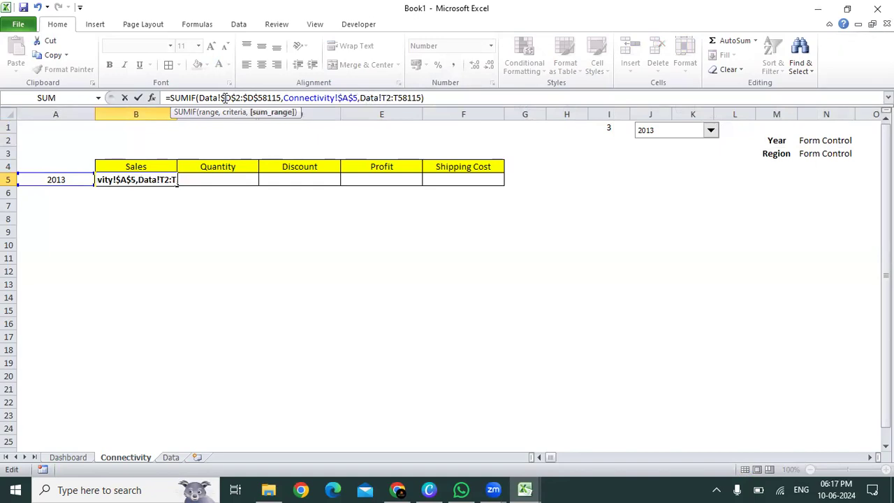
key("Return")
Step: Copy the SUMIF formula from B5 across to Quantity, Discount, Profit and Shipping Cost in C5:F5
key("Up")
key("ctrl+c")
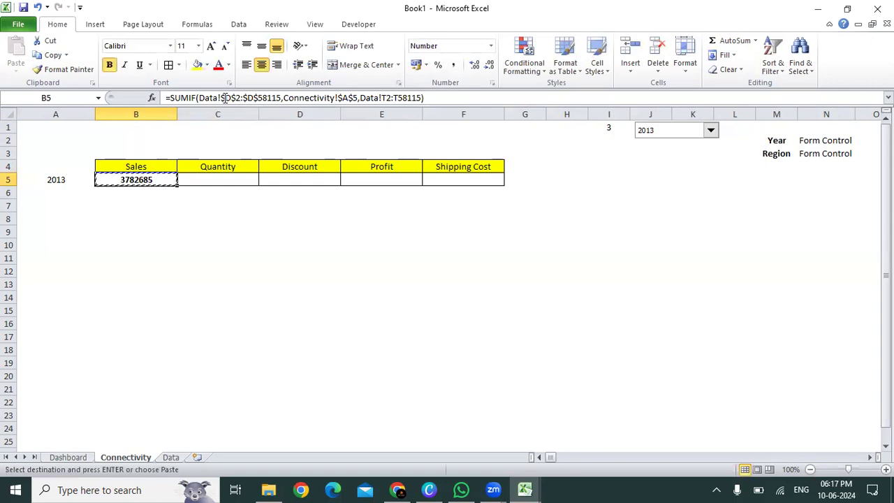
key("shift+Right")
key("shift+Right")
key("shift+Right")
key("shift+Right")
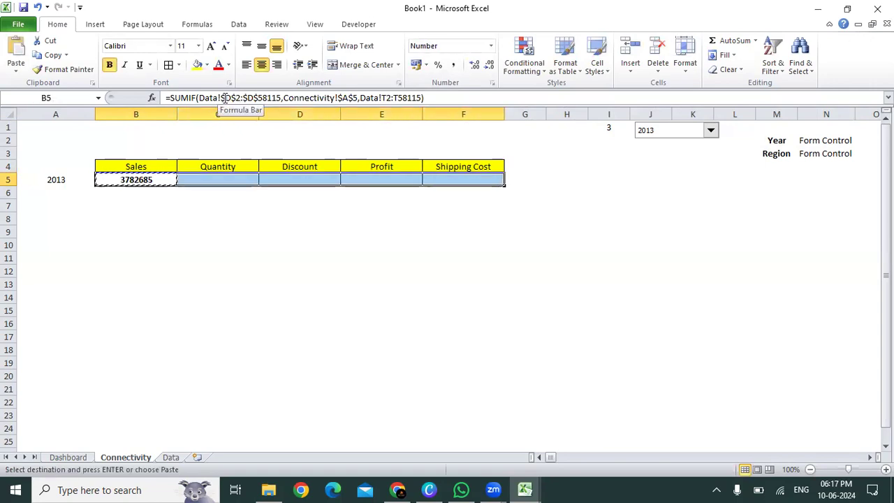
key("ctrl+v")
key("Escape")
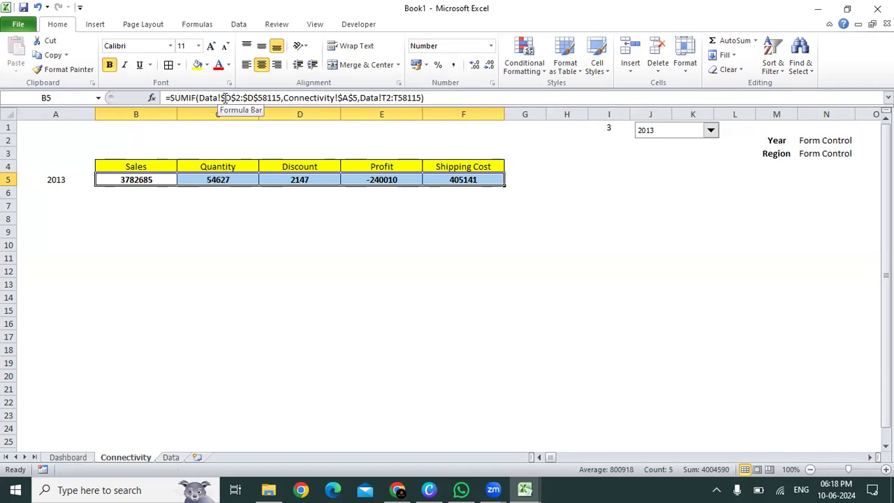
Step: Check the formulas in B5 and C5 against the order of the Sales to Shipping Cost headers in T1:X1 on the Data sheet
left_click(154, 179)
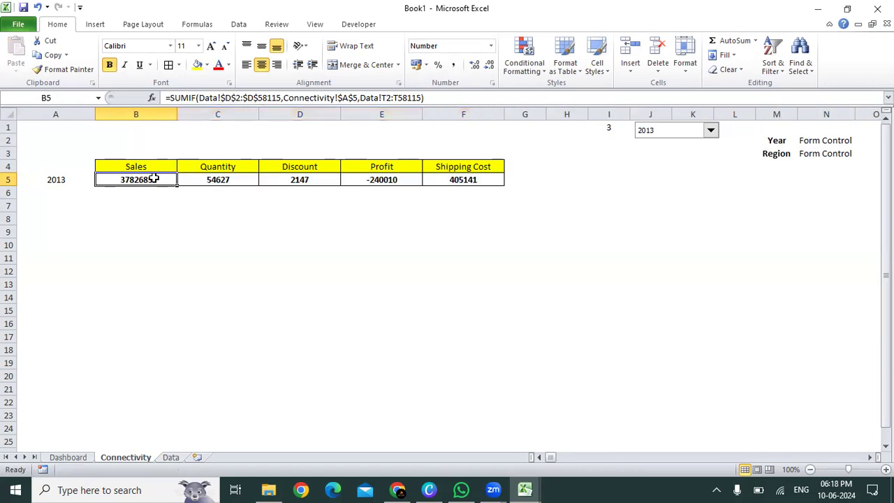
left_click(201, 176)
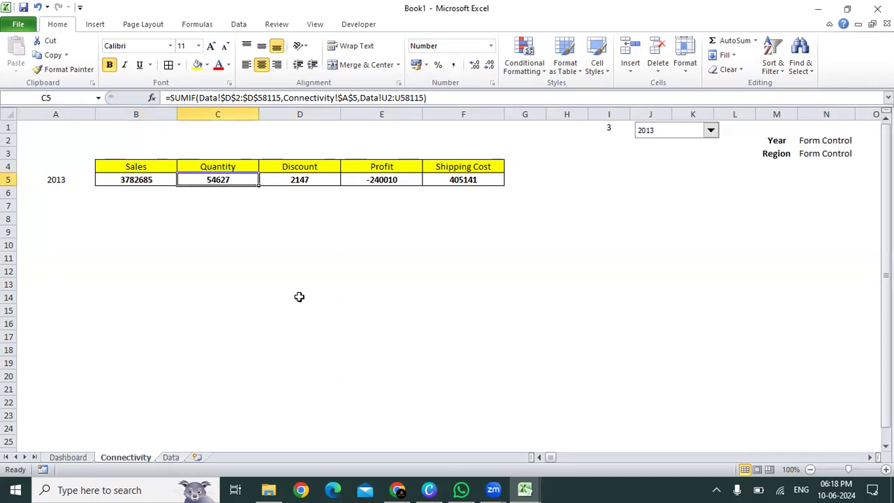
left_click(170, 457)
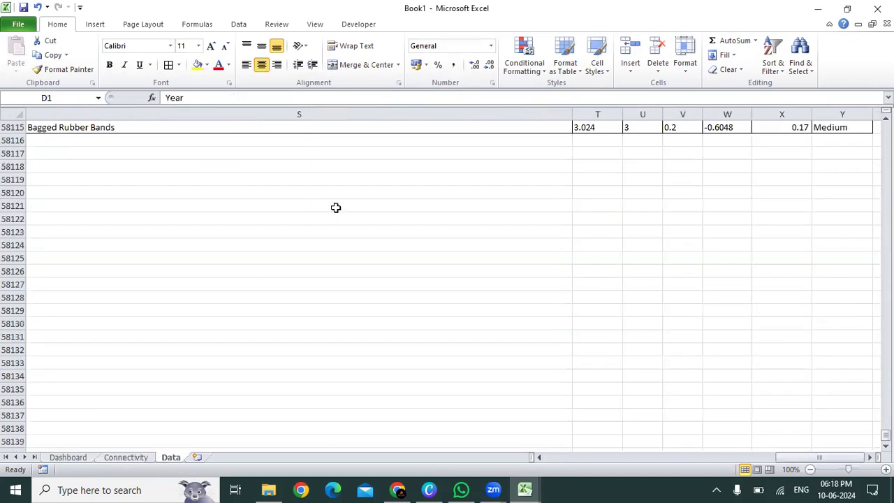
key("ctrl+Home")
key("Left")
key("Left")
key("Left")
key("Left")
key("Left")
key("Left")
key("Right")
key("shift+Right")
key("shift+Right")
key("shift+Right")
key("shift+Right")
key("shift+Right")
key("shift+Left")
key("shift+Left")
key("shift+Left")
key("shift+Left")
key("shift+Right")
key("shift+Right")
key("shift+Right")
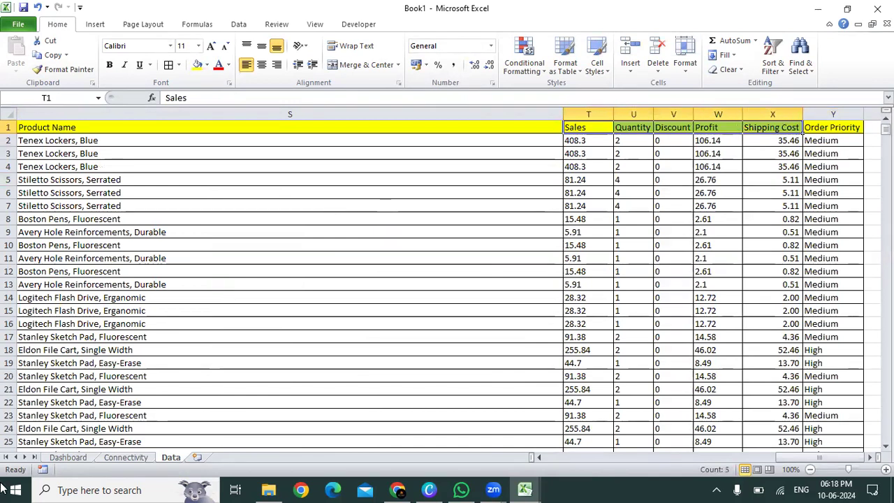
left_click(126, 458)
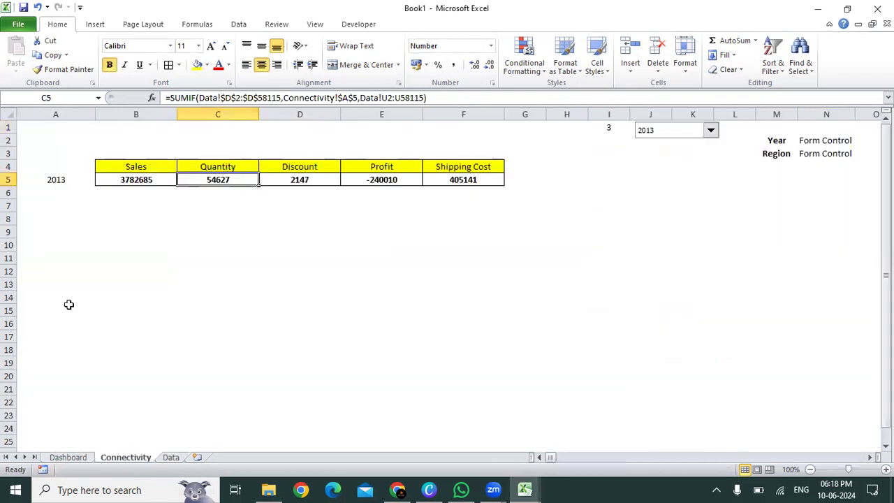
Step: Test the totals in B5:F5 by switching the year drop-down through 2011, 2012 and 2013, ending on 2014
left_click_drag(122, 179, 435, 177)
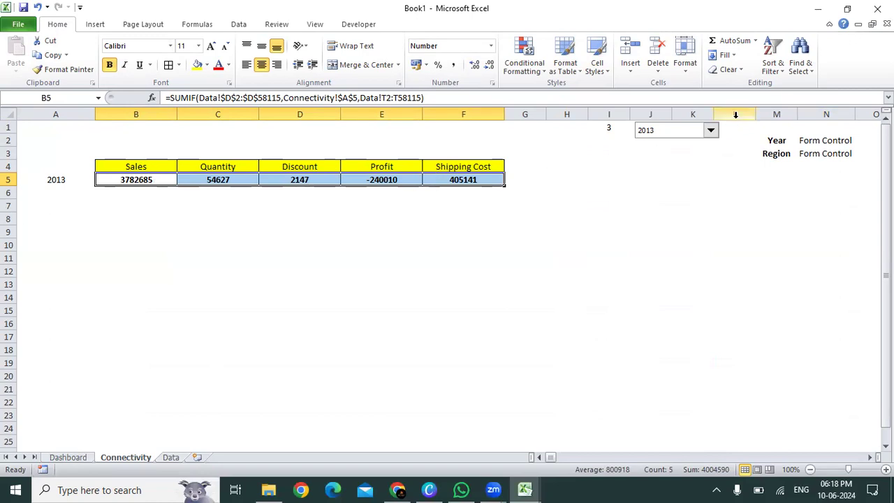
left_click(709, 131)
left_click(702, 138)
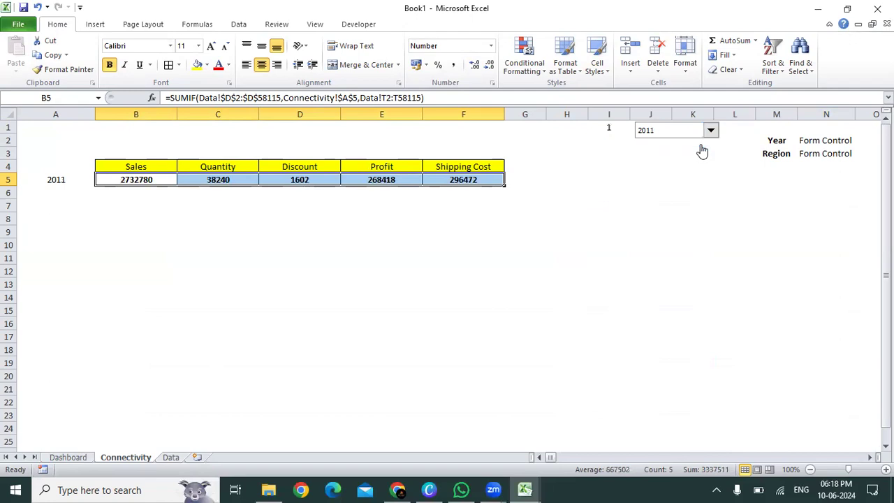
left_click(708, 133)
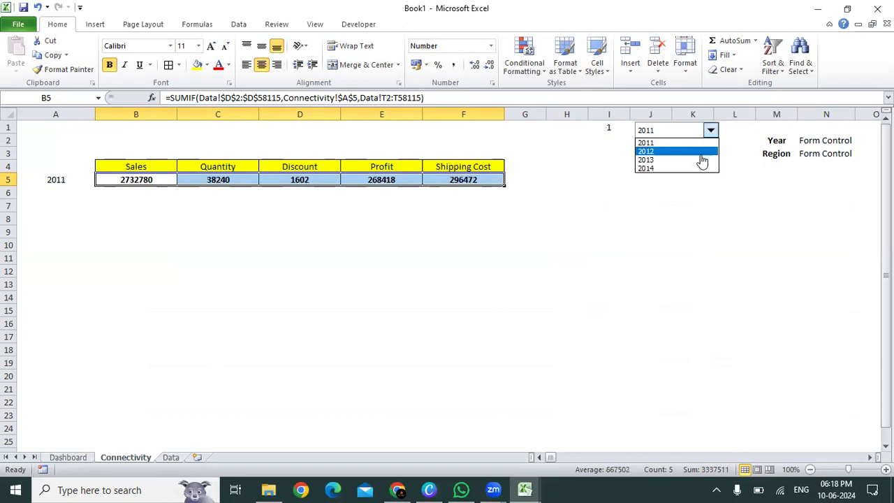
left_click(699, 152)
left_click(709, 131)
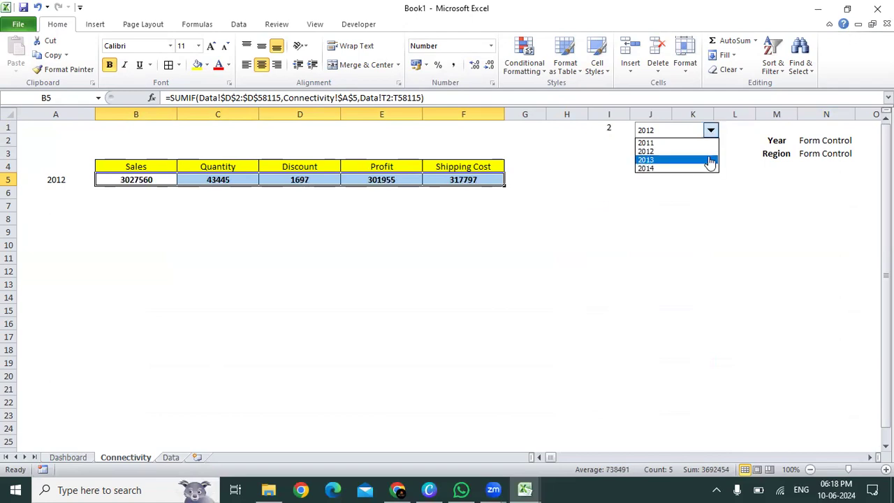
left_click(708, 157)
left_click(708, 159)
left_click(710, 131)
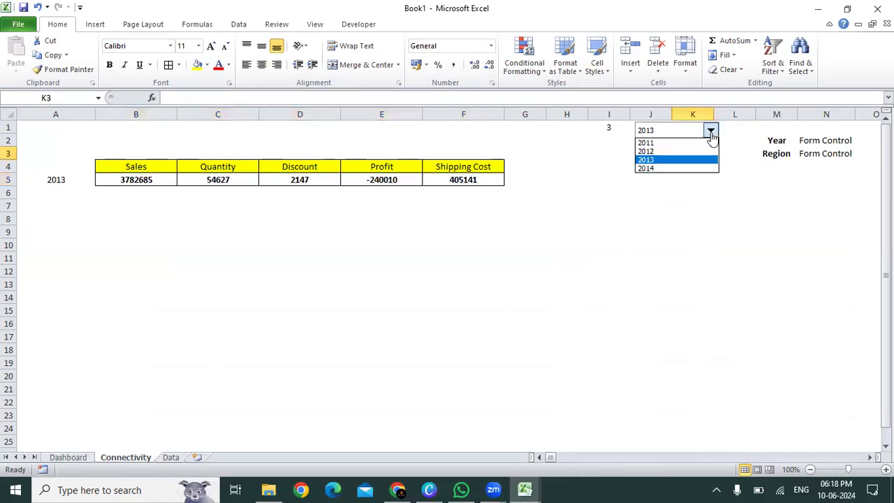
left_click(707, 168)
left_click(419, 271)
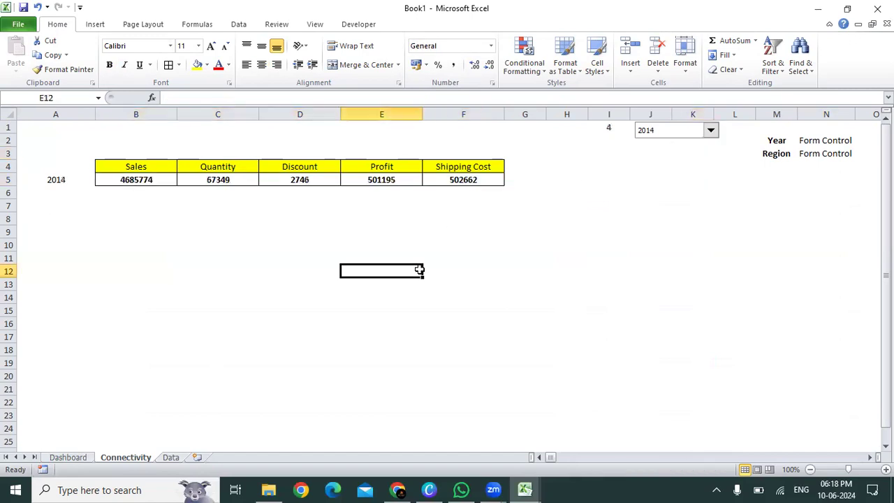
Step: Insert a 2-D clustered column chart from the Sales to Shipping Cost headers and totals in B4:F5
key("ctrl+Up")
key("ctrl+Left")
key("Right")
key("Up")
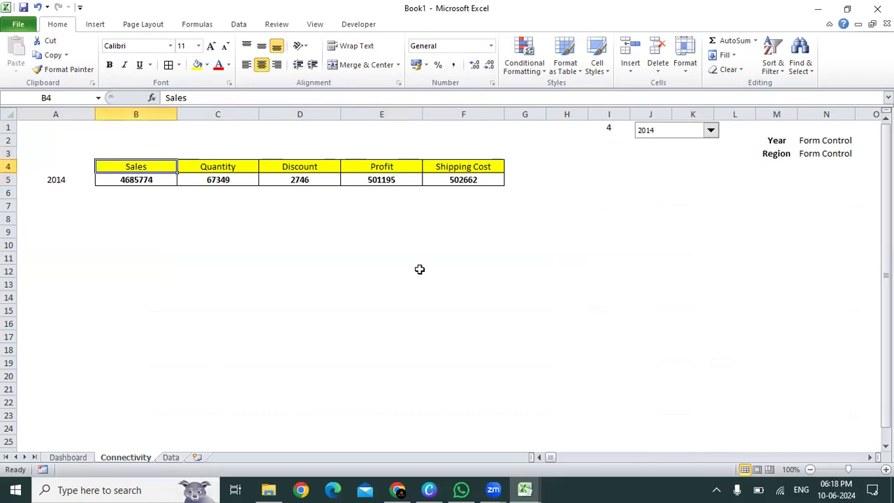
key("ctrl+shift+Right")
key("ctrl+shift+Down")
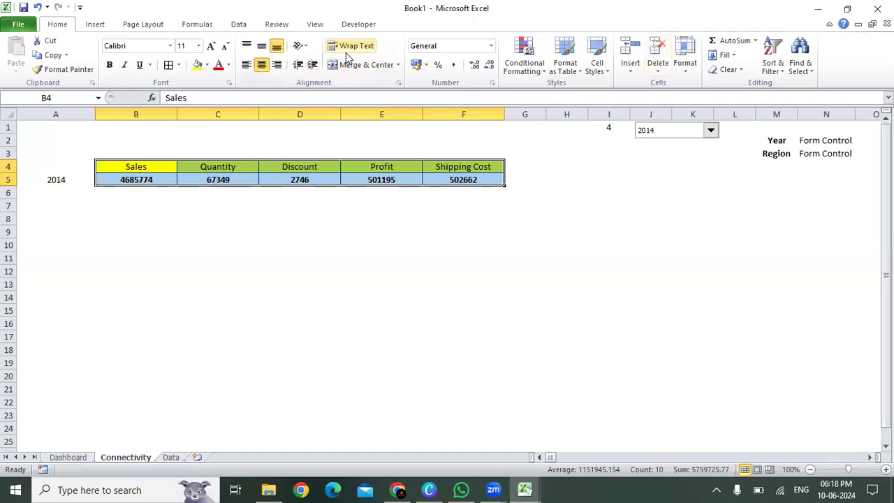
left_click(386, 42)
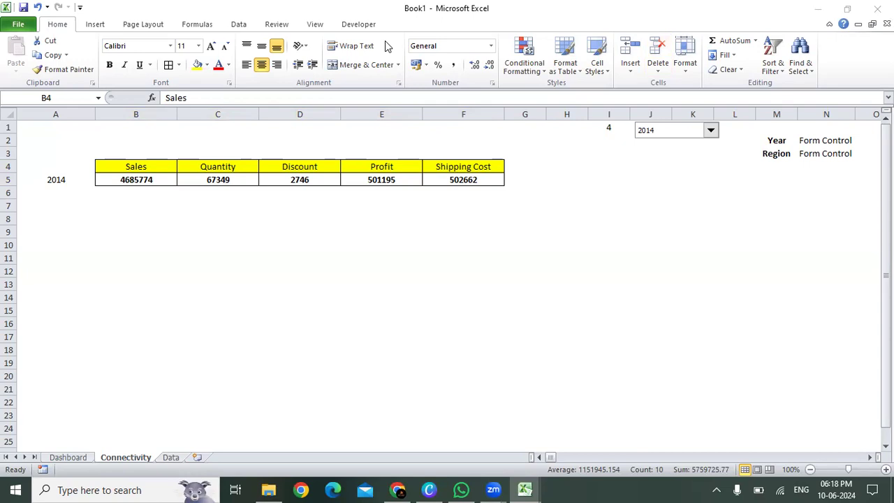
left_click(447, 251)
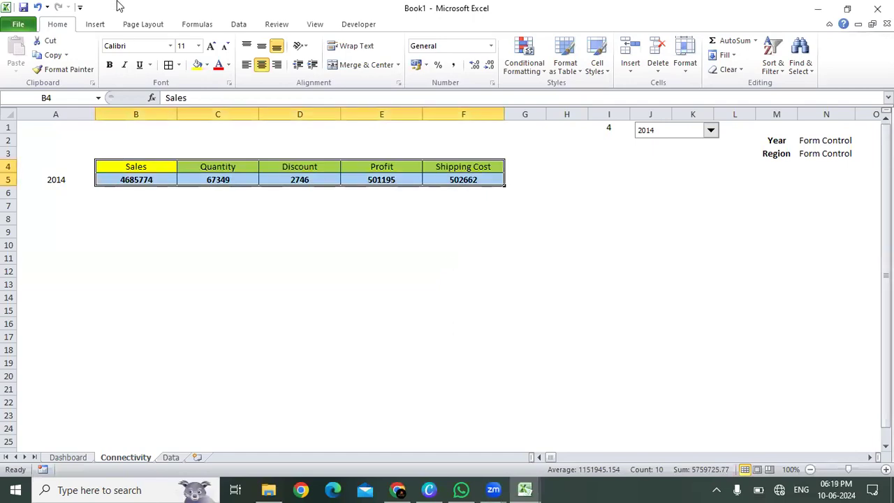
left_click(96, 25)
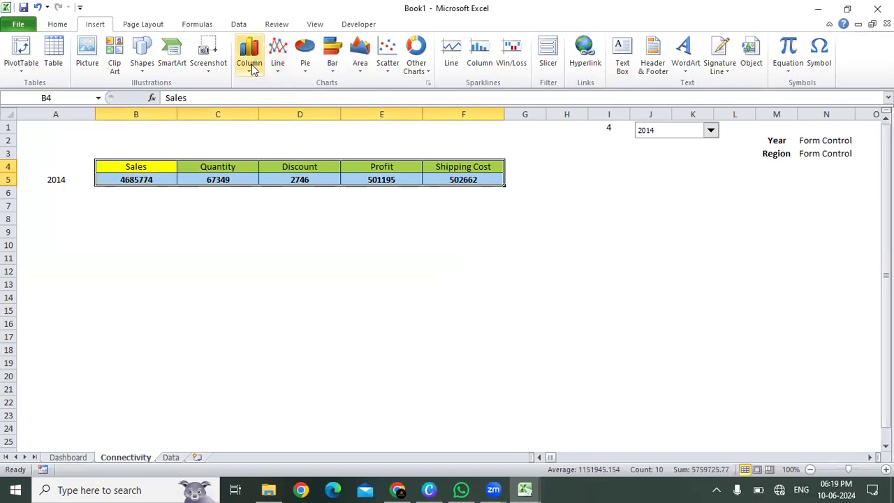
left_click(250, 63)
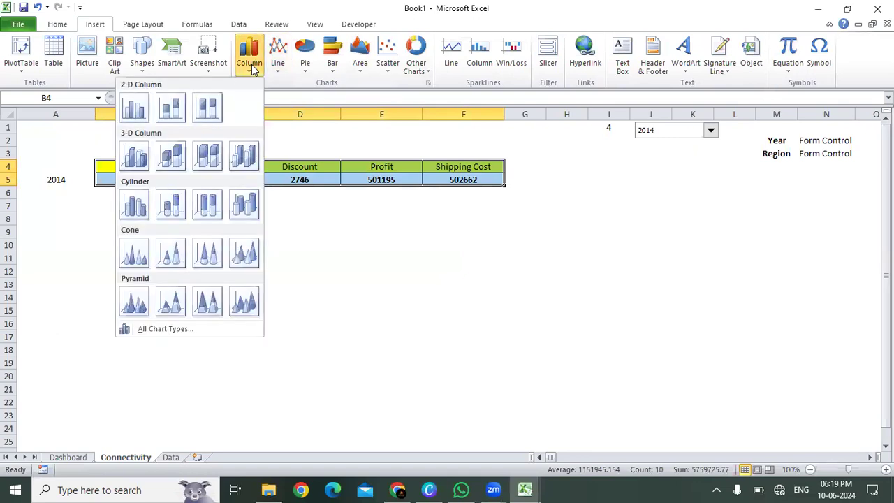
left_click(135, 102)
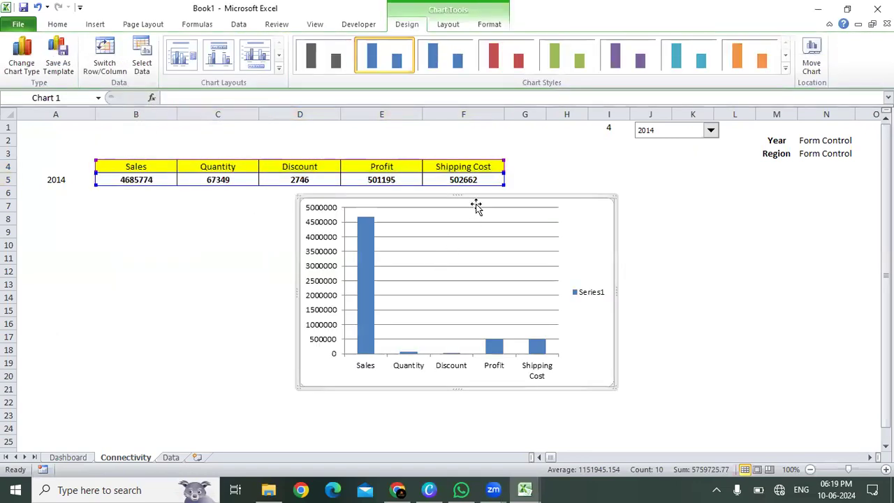